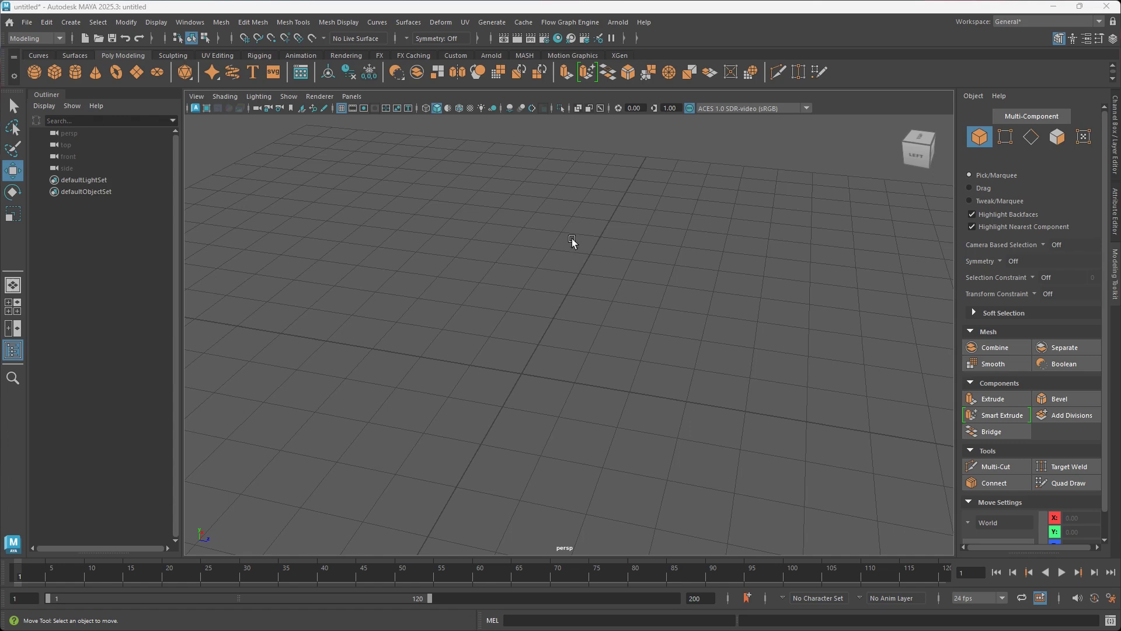
# Create a polygon sphere at the origin and switch it to vertex component mode
pyautogui.keyDown('shift'); pyautogui.rightClick(498, 338); pyautogui.keyUp('shift')
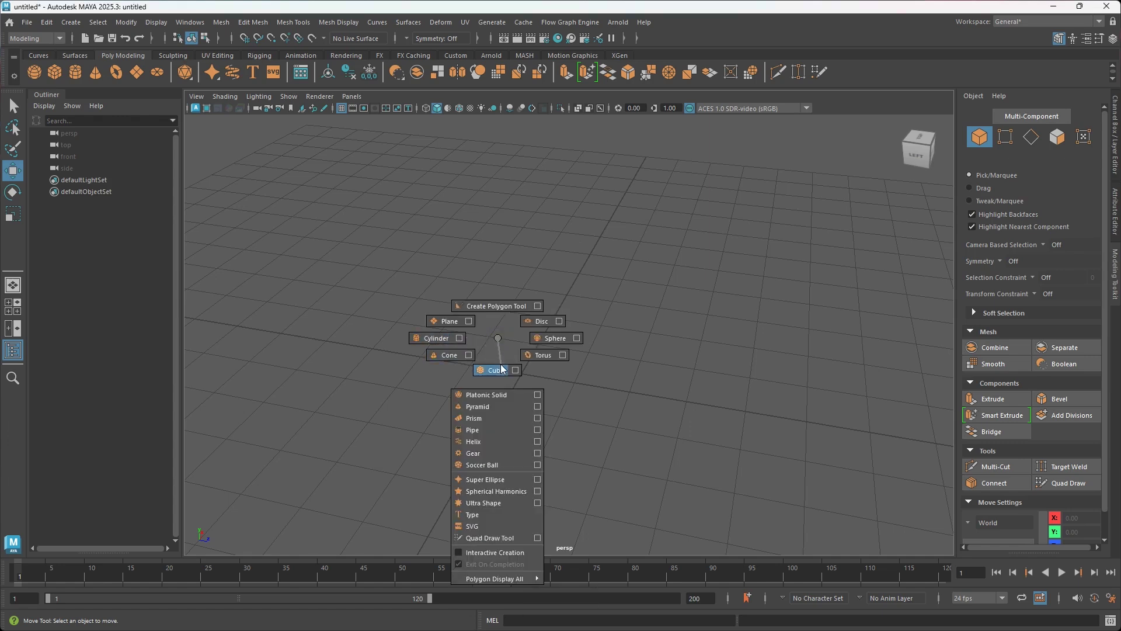
pyautogui.click(558, 341)
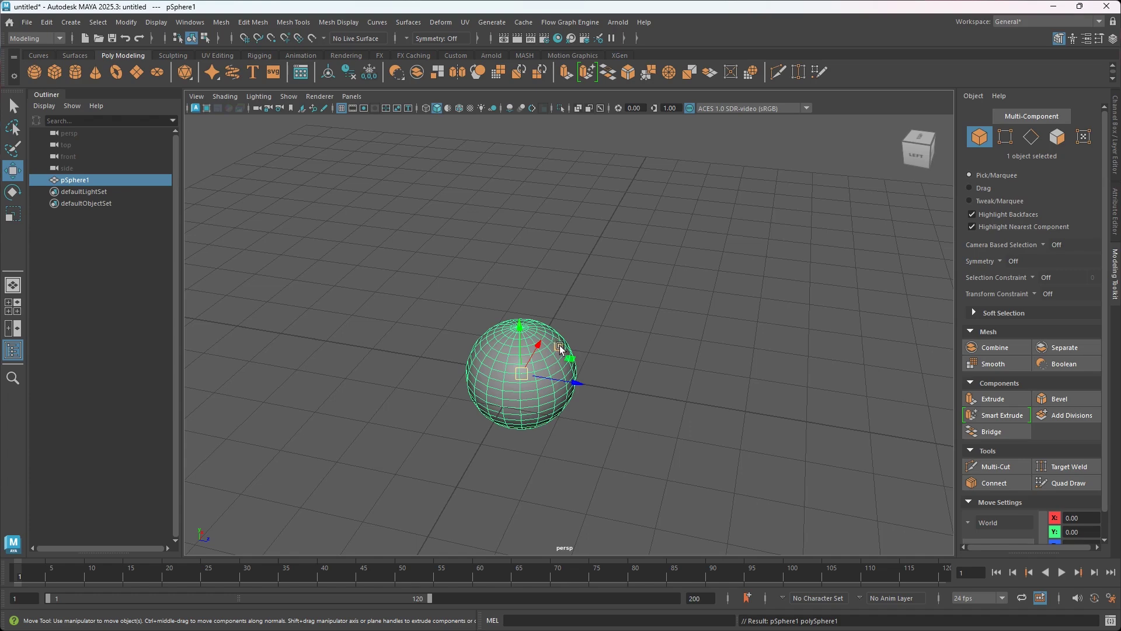
pyautogui.scroll(5, 525, 380)
pyautogui.keyDown('alt'); pyautogui.moveTo(455, 439); pyautogui.dragTo(533, 376, button='middle'); pyautogui.keyUp('alt')
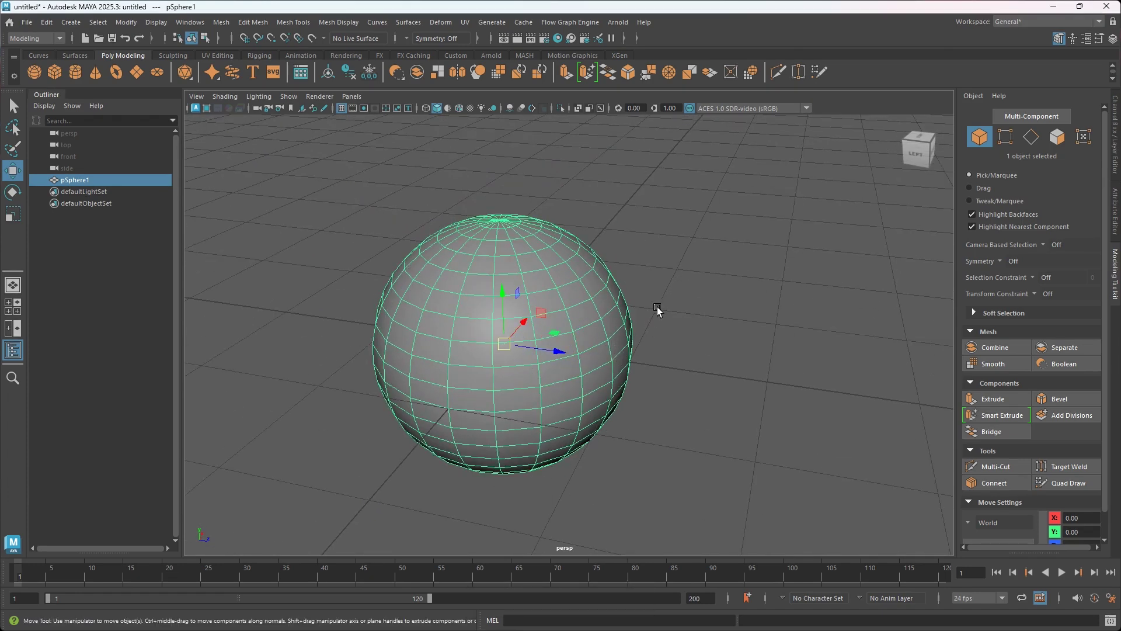
pyautogui.click(1004, 137)
# Pull a single vertex on the sphere's front outward along Z to about 1.05
pyautogui.moveTo(639, 347); pyautogui.dragTo(670, 343)
pyautogui.keyDown('alt'); pyautogui.moveTo(661, 409); pyautogui.dragTo(505, 315); pyautogui.keyUp('alt')
pyautogui.keyDown('alt'); pyautogui.moveTo(505, 316); pyautogui.dragTo(618, 340, button='middle'); pyautogui.keyUp('alt')
pyautogui.moveTo(854, 328)
pyautogui.keyDown('alt'); pyautogui.mouseDown()
pyautogui.moveTo(867, 329)
pyautogui.moveTo(855, 335)
pyautogui.mouseUp(); pyautogui.keyUp('alt')
pyautogui.moveTo(881, 373); pyautogui.dragTo(882, 375)
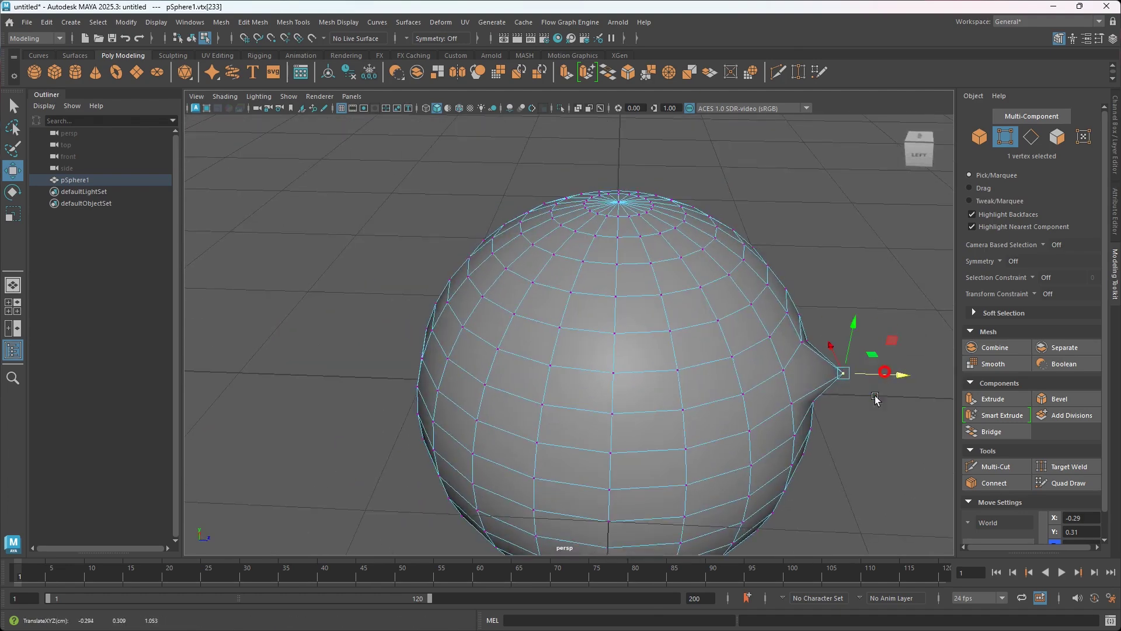
pyautogui.keyDown('alt'); pyautogui.moveTo(882, 377); pyautogui.dragTo(715, 395, button='middle'); pyautogui.keyUp('alt')
# Return the sphere to object mode and select it whole to view the small bump
pyautogui.moveTo(741, 296); pyautogui.dragTo(781, 281, button='right')
pyautogui.click(780, 281)
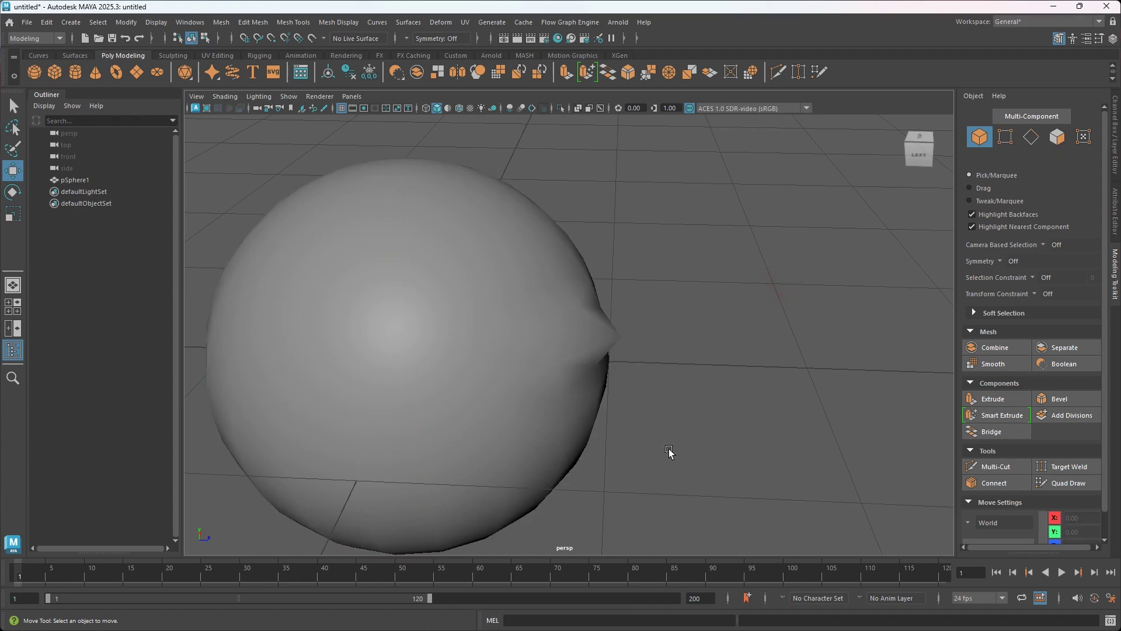
pyautogui.keyDown('alt'); pyautogui.moveTo(666, 450); pyautogui.dragTo(625, 370, button='middle'); pyautogui.keyUp('alt')
pyautogui.keyDown('alt'); pyautogui.moveTo(625, 370); pyautogui.dragTo(571, 362); pyautogui.keyUp('alt')
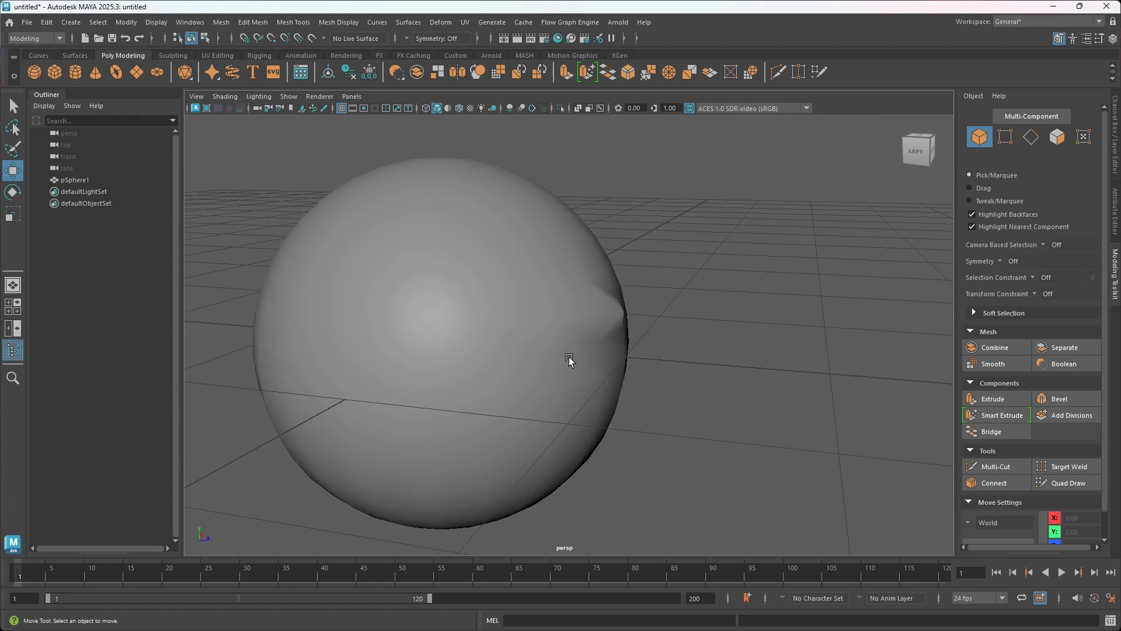
pyautogui.click(570, 362)
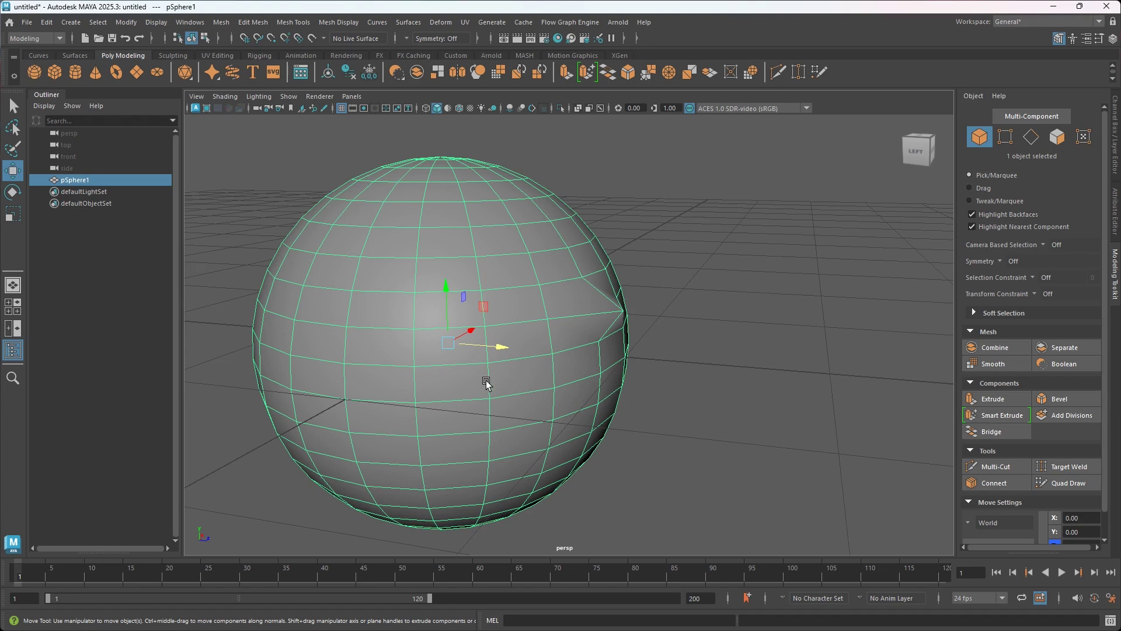
pyautogui.moveTo(507, 380)
pyautogui.keyDown('alt'); pyautogui.mouseDown()
pyautogui.moveTo(552, 377)
pyautogui.moveTo(514, 380)
pyautogui.mouseUp(); pyautogui.keyUp('alt')
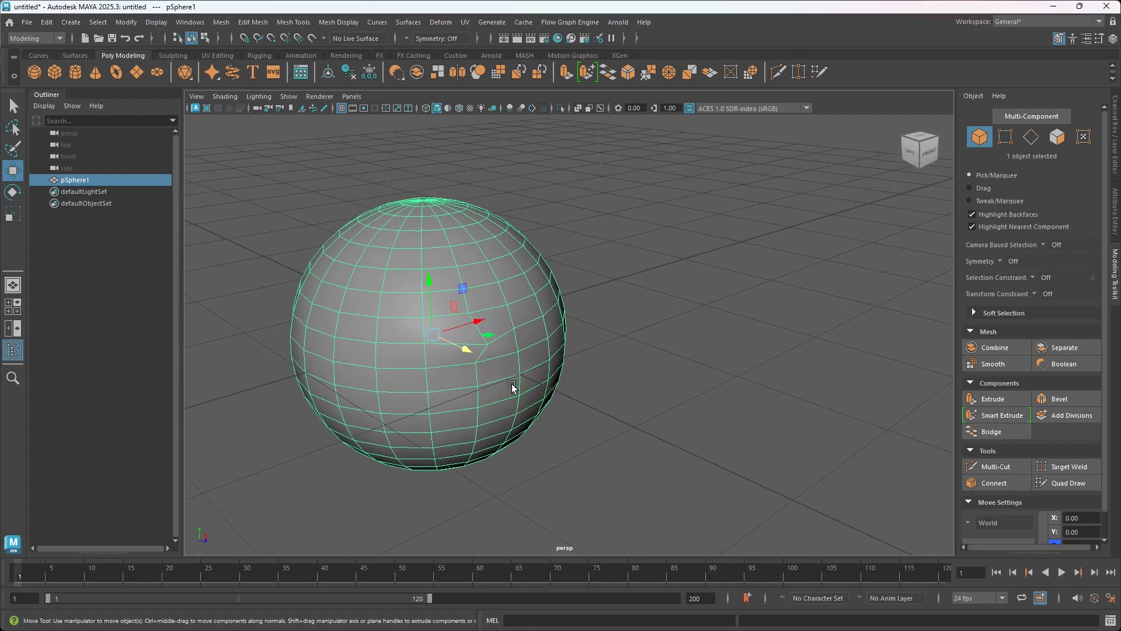
# Undo the object mode changes and the single vertex move, going back to vertex editing
pyautogui.hotkey('ctrl', 'z')
pyautogui.hotkey('ctrl', 'z')
pyautogui.hotkey('ctrl', 'z')
pyautogui.hotkey('ctrl', 'z')
pyautogui.hotkey('ctrl', 'z')
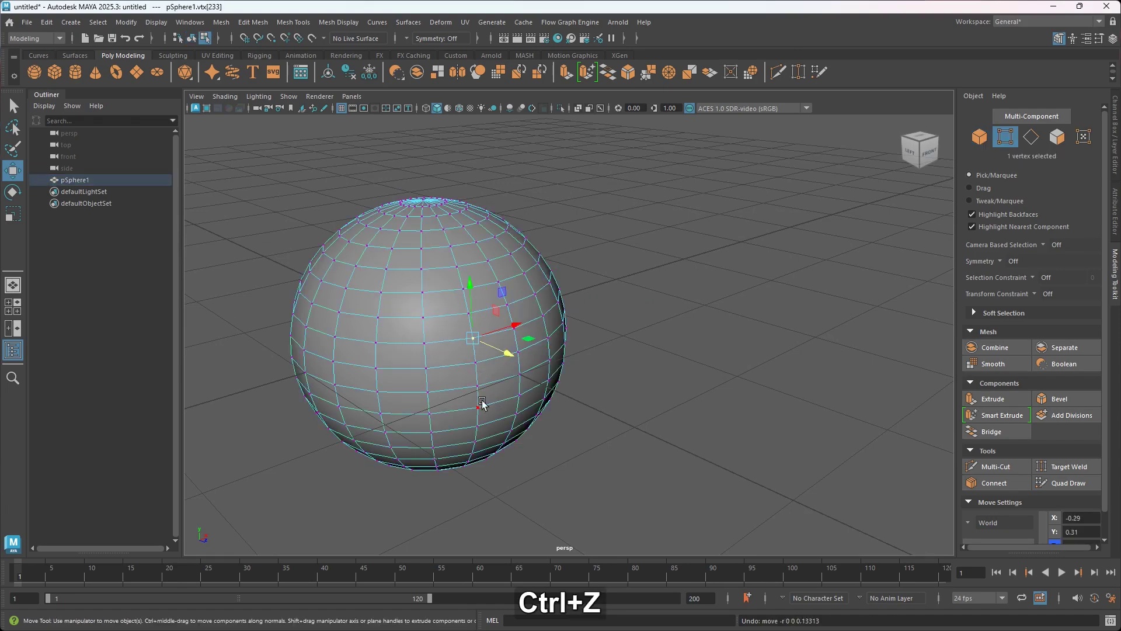
# Pull three neighbouring vertices on the sphere's front outward along Z, one after another
pyautogui.scroll(2, 479, 401)
pyautogui.keyDown('alt'); pyautogui.moveTo(472, 399); pyautogui.dragTo(513, 402); pyautogui.keyUp('alt')
pyautogui.keyDown('alt'); pyautogui.moveTo(551, 392); pyautogui.dragTo(535, 334, button='middle'); pyautogui.keyUp('alt')
pyautogui.keyDown('alt'); pyautogui.moveTo(554, 385); pyautogui.dragTo(575, 388); pyautogui.keyUp('alt')
pyautogui.moveTo(648, 305); pyautogui.dragTo(792, 306)
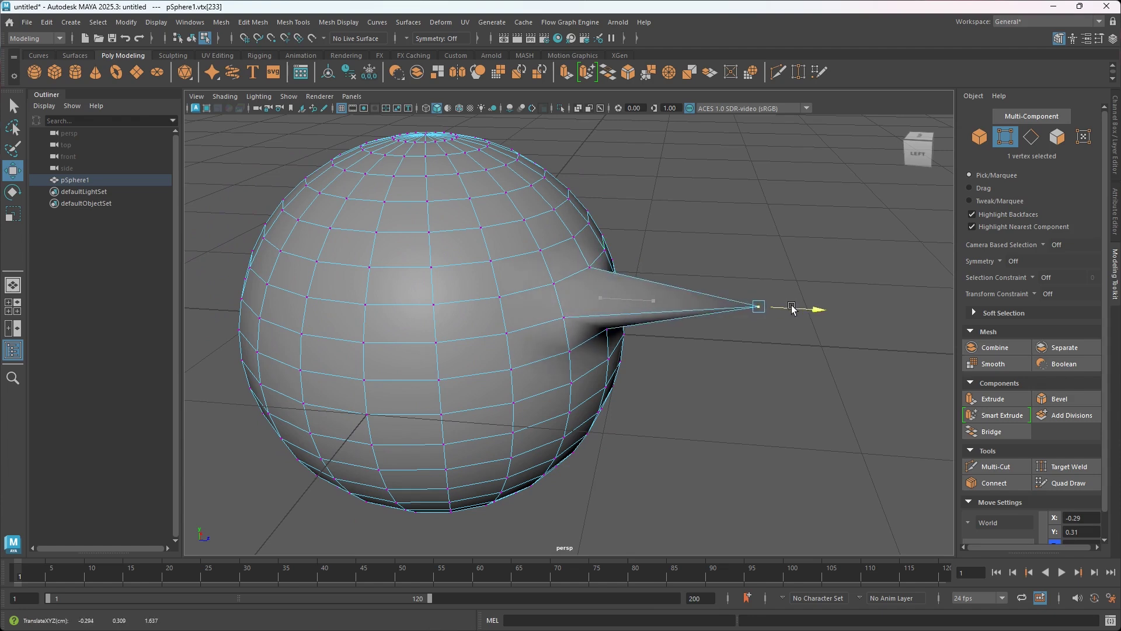
pyautogui.click(566, 319)
pyautogui.moveTo(650, 333); pyautogui.dragTo(788, 350)
pyautogui.keyDown('alt'); pyautogui.moveTo(728, 407); pyautogui.dragTo(706, 392); pyautogui.keyUp('alt')
pyautogui.click(499, 264)
pyautogui.moveTo(530, 273); pyautogui.dragTo(680, 350)
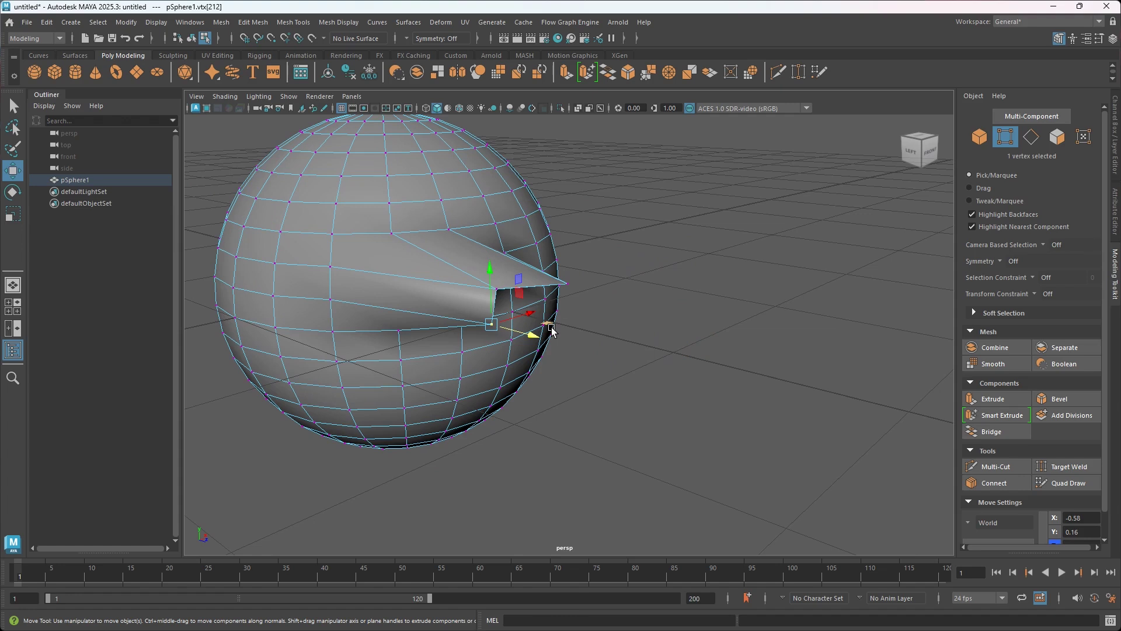
# Undo the moves of the three front vertices to restore the round sphere
pyautogui.press('z')
pyautogui.press('z')
pyautogui.press('z')
pyautogui.press('z')
pyautogui.press('z')
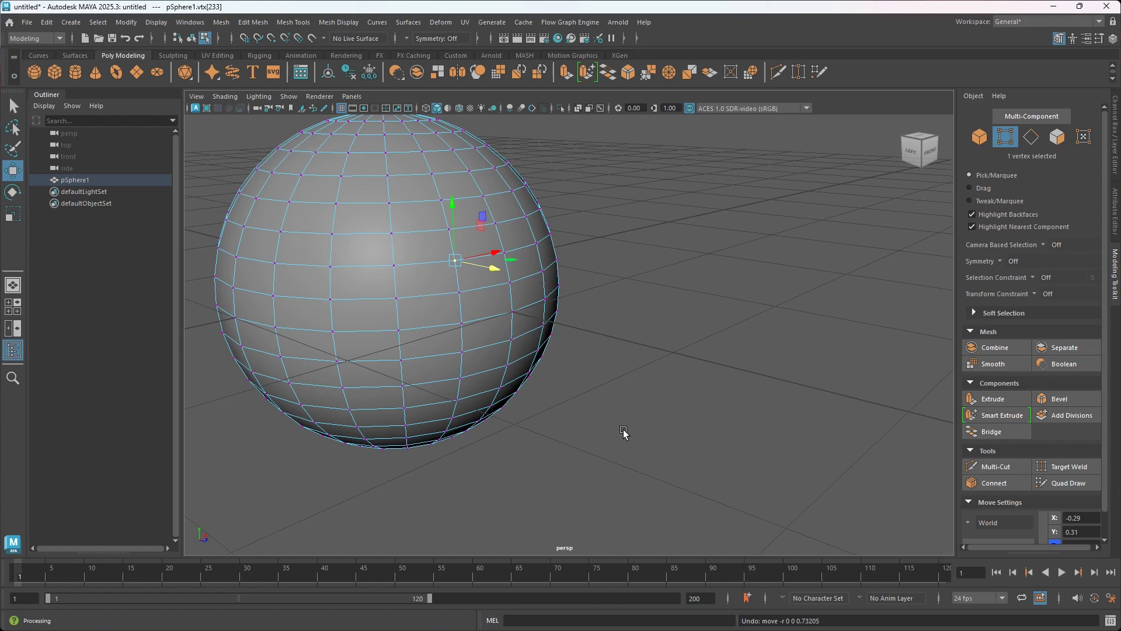
# Add neighbouring vertices on the sphere's front to the selection one by one
pyautogui.keyDown('shift'); pyautogui.click(464, 325); pyautogui.keyUp('shift')
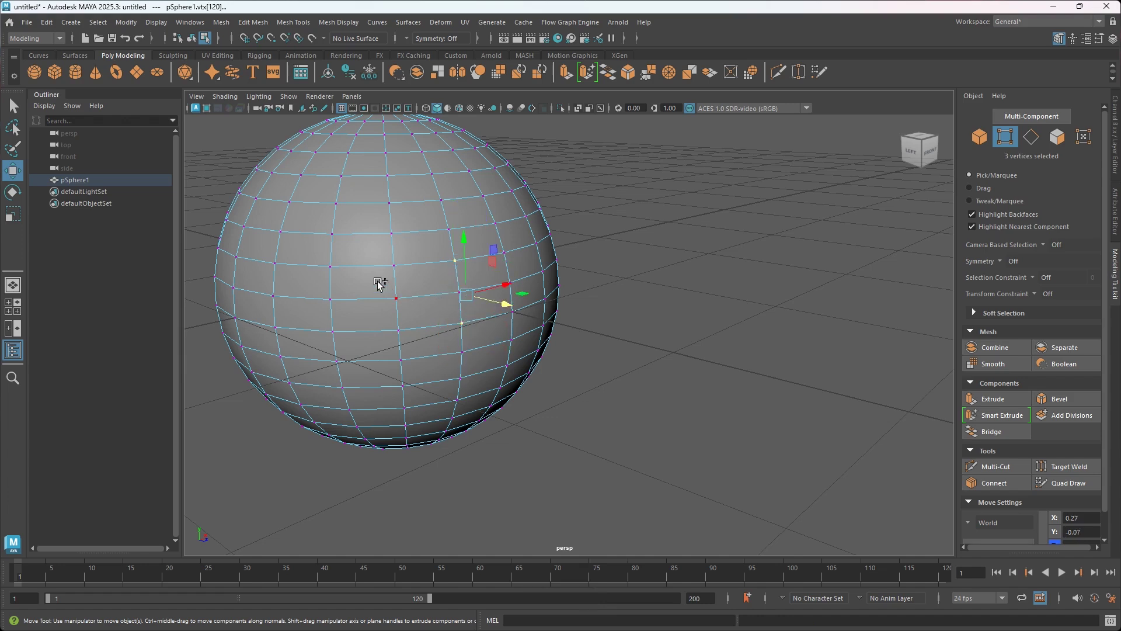
pyautogui.keyDown('shift'); pyautogui.click(397, 299); pyautogui.keyUp('shift')
pyautogui.keyDown('shift'); pyautogui.click(393, 265); pyautogui.keyUp('shift')
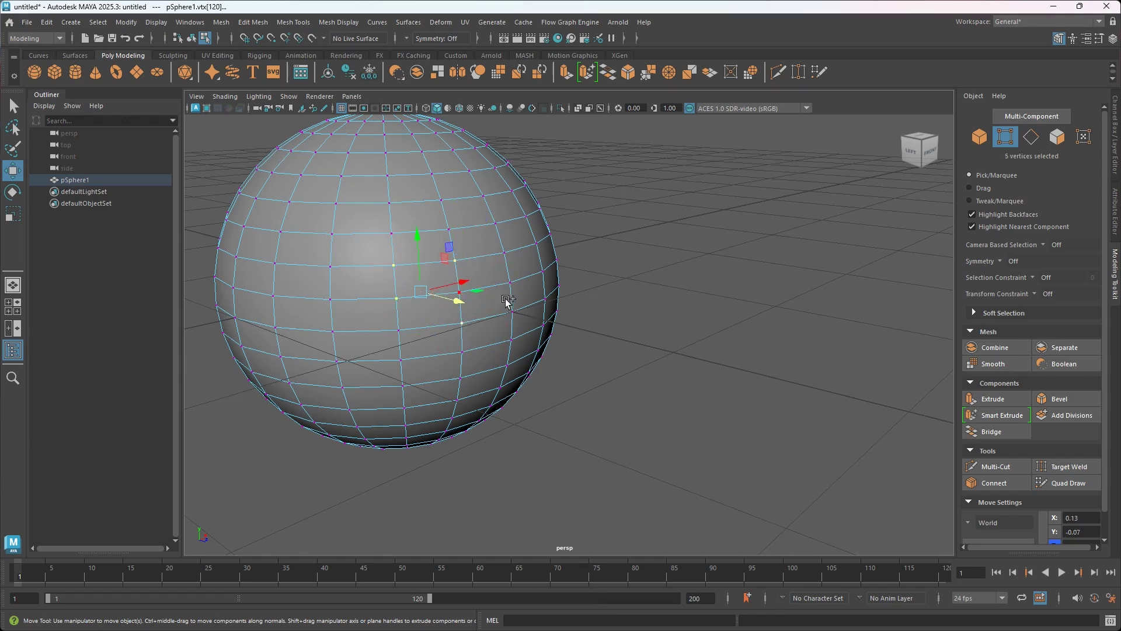
pyautogui.keyDown('shift'); pyautogui.click(503, 252); pyautogui.keyUp('shift')
pyautogui.keyDown('shift'); pyautogui.click(509, 283); pyautogui.keyUp('shift')
pyautogui.keyDown('shift'); pyautogui.click(512, 312); pyautogui.keyUp('shift')
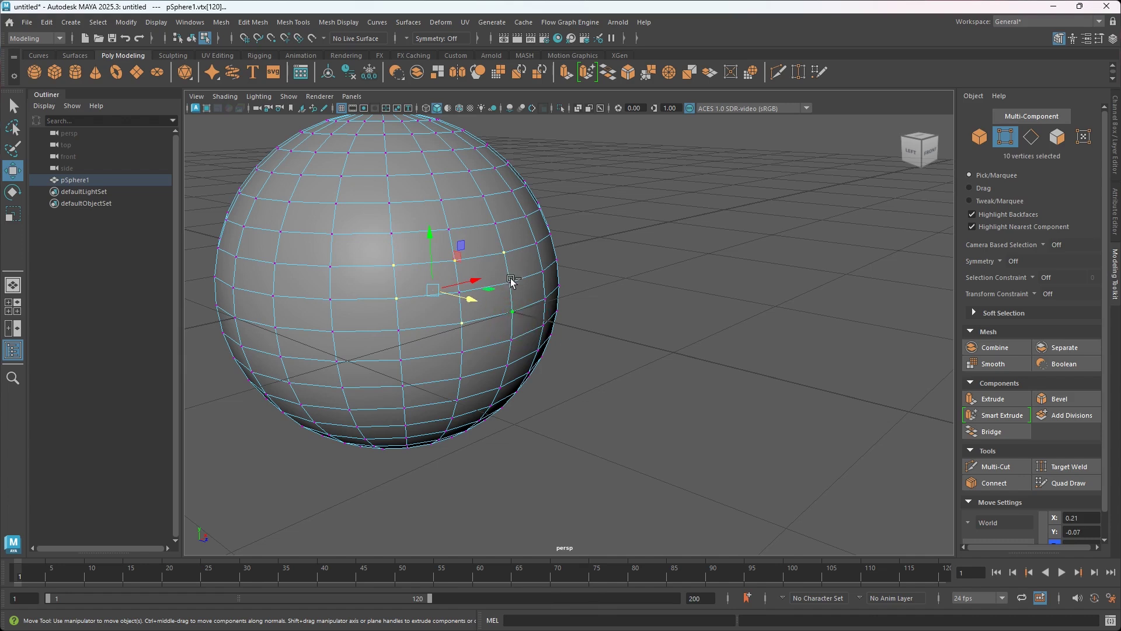
pyautogui.keyDown('shift'); pyautogui.click(450, 229); pyautogui.keyUp('shift')
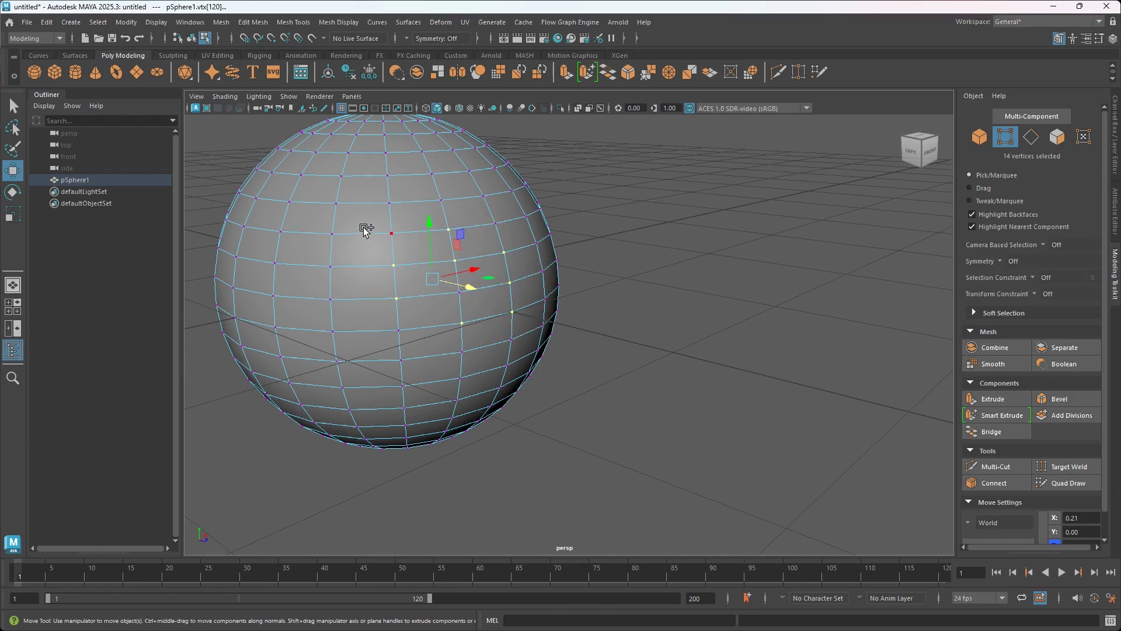
# Extend the vertex selection above and below the patch, inspect it from around the sphere, and clear it
pyautogui.keyDown('shift'); pyautogui.moveTo(410, 246); pyautogui.dragTo(416, 250); pyautogui.keyUp('shift')
pyautogui.keyDown('shift'); pyautogui.moveTo(487, 218); pyautogui.dragTo(516, 239); pyautogui.keyUp('shift')
pyautogui.keyDown('alt'); pyautogui.moveTo(471, 368); pyautogui.dragTo(483, 370); pyautogui.keyUp('alt')
pyautogui.keyDown('shift'); pyautogui.click(431, 330); pyautogui.keyUp('shift')
pyautogui.keyDown('alt'); pyautogui.moveTo(475, 304); pyautogui.dragTo(621, 322); pyautogui.keyUp('alt')
pyautogui.keyDown('alt'); pyautogui.moveTo(711, 340); pyautogui.dragTo(618, 366); pyautogui.keyUp('alt')
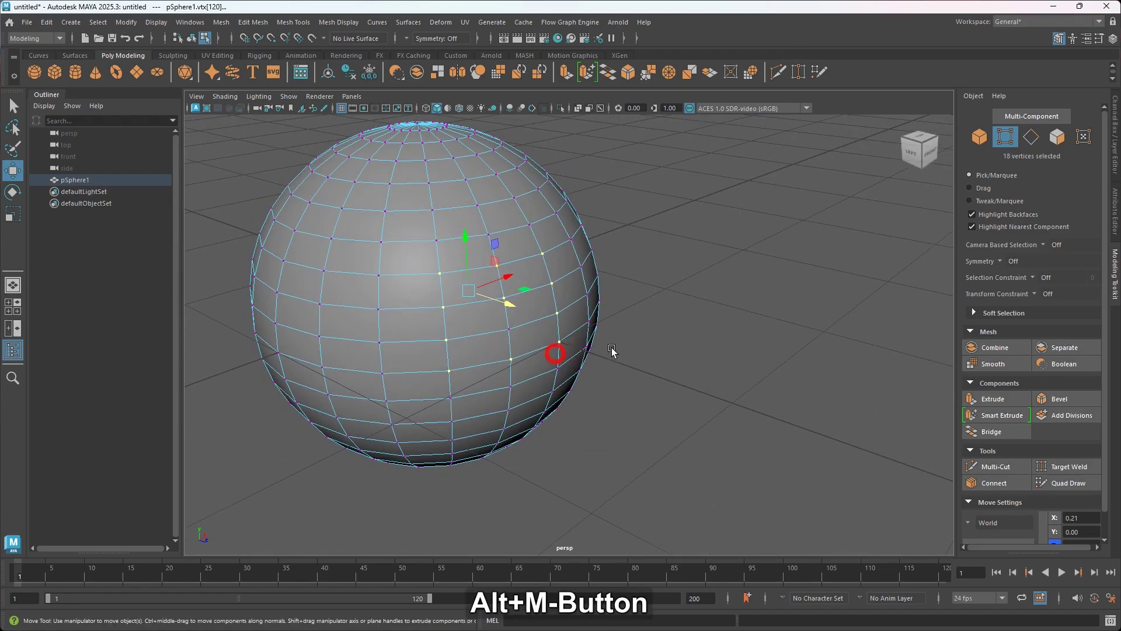
pyautogui.click(651, 334)
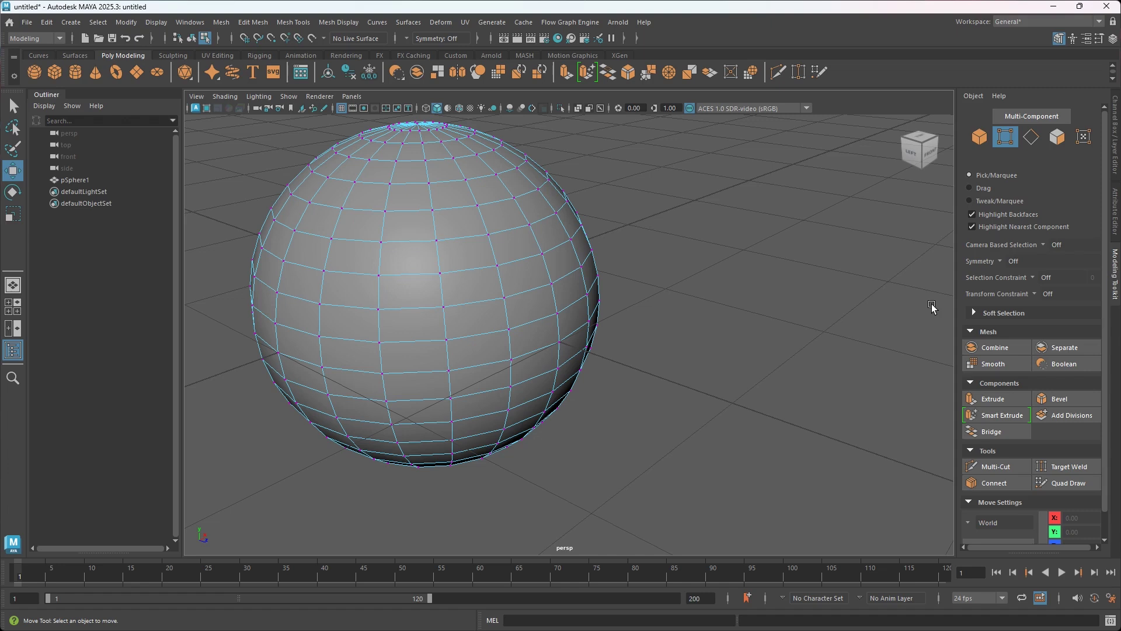
# Marquee-select a small patch of front vertices and check whether vertices on the sphere's back are included
pyautogui.moveTo(418, 256); pyautogui.dragTo(470, 333)
pyautogui.keyDown('alt'); pyautogui.moveTo(428, 378); pyautogui.dragTo(627, 360); pyautogui.keyUp('alt')
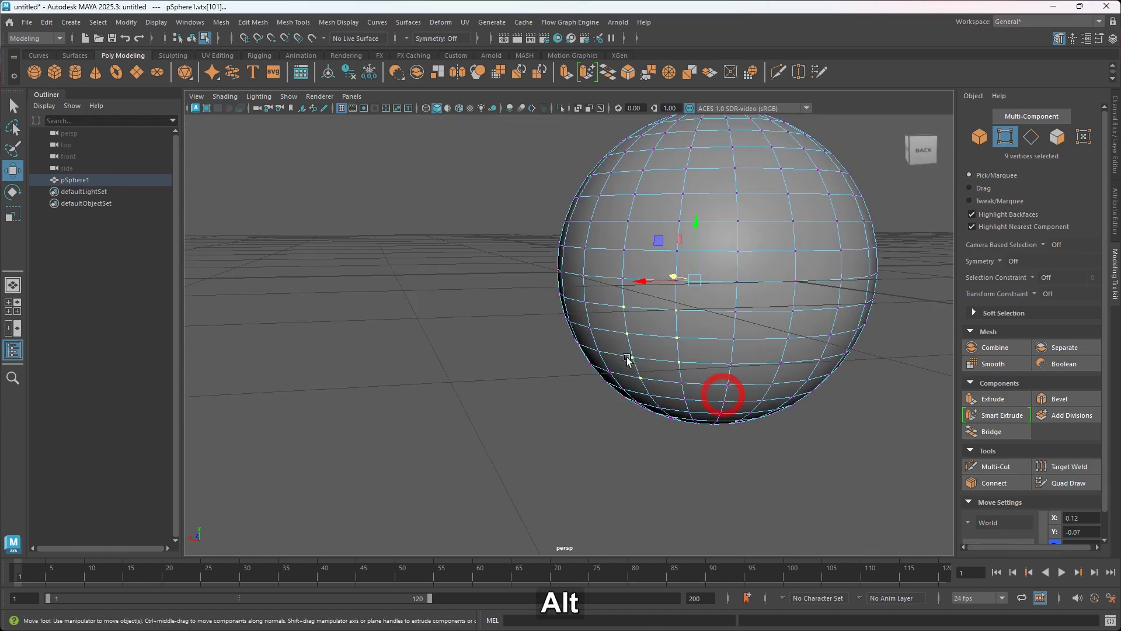
pyautogui.keyDown('alt'); pyautogui.moveTo(843, 348); pyautogui.dragTo(637, 338); pyautogui.keyUp('alt')
pyautogui.keyDown('alt'); pyautogui.moveTo(544, 334); pyautogui.dragTo(568, 324, button='middle'); pyautogui.keyUp('alt')
pyautogui.keyDown('alt'); pyautogui.moveTo(568, 323); pyautogui.dragTo(523, 313); pyautogui.keyUp('alt')
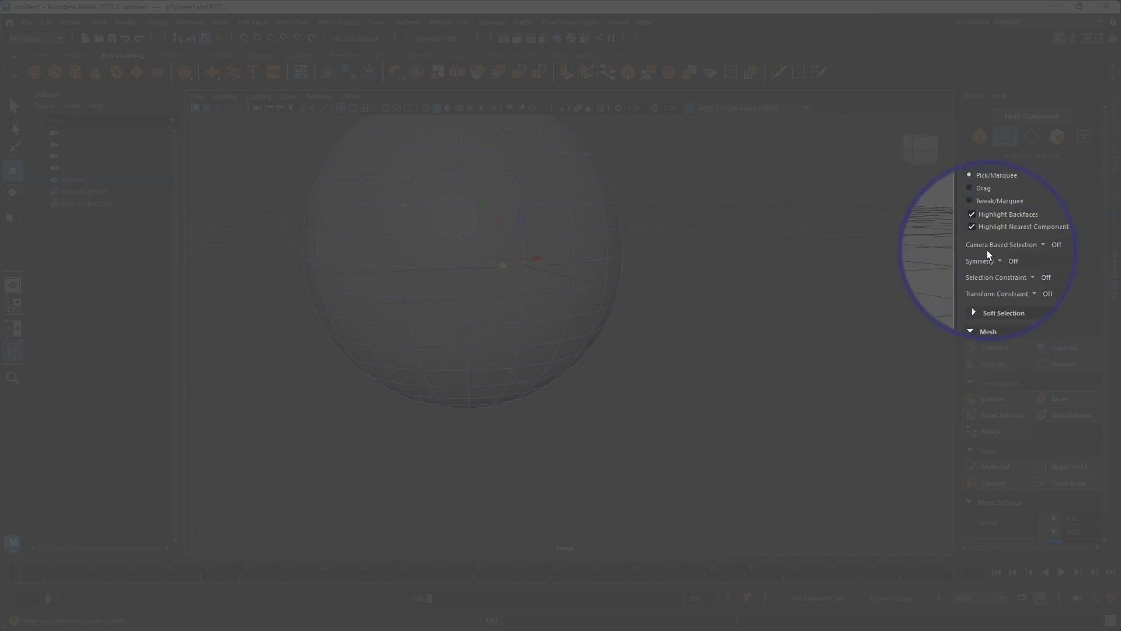
# Set Camera Based Selection to On and clear the current vertex selection
pyautogui.click(1051, 245)
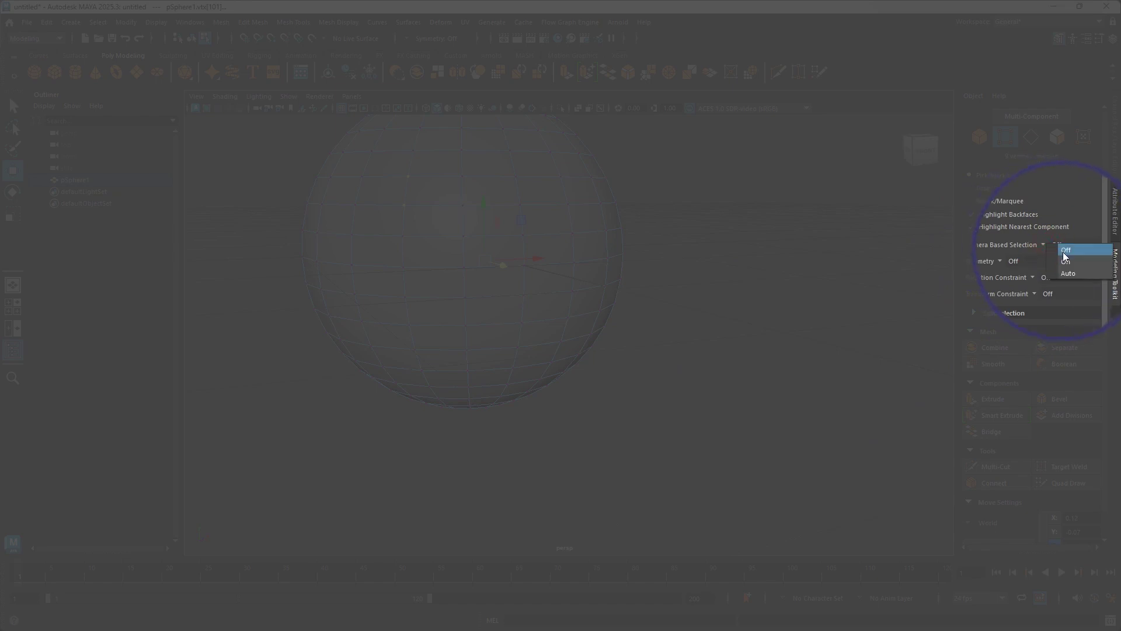
pyautogui.click(1066, 261)
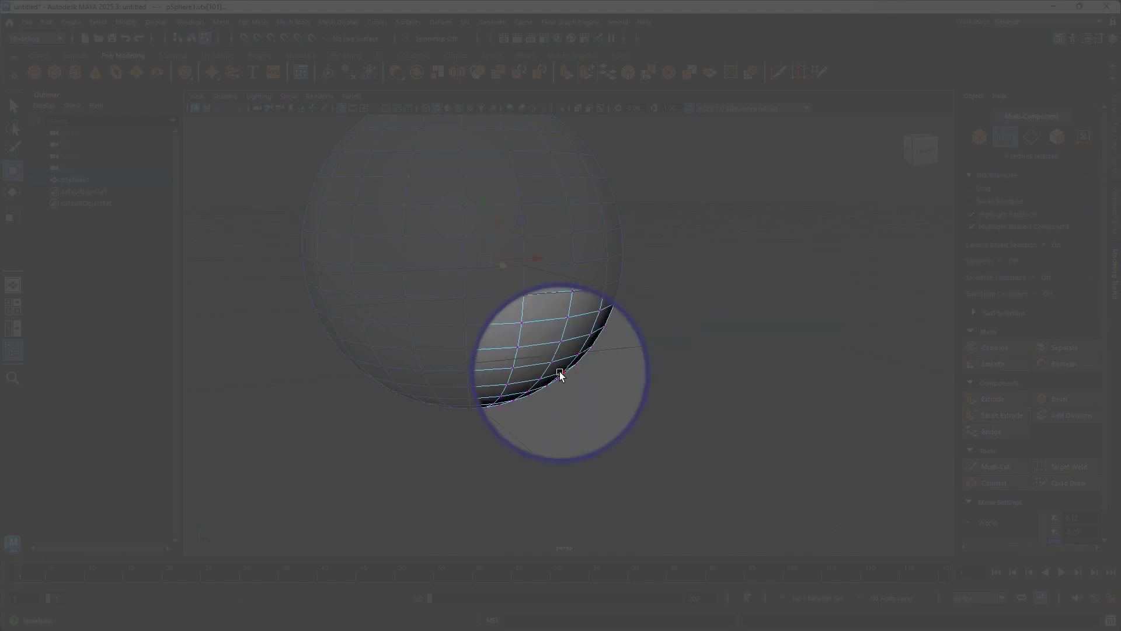
pyautogui.click(705, 325)
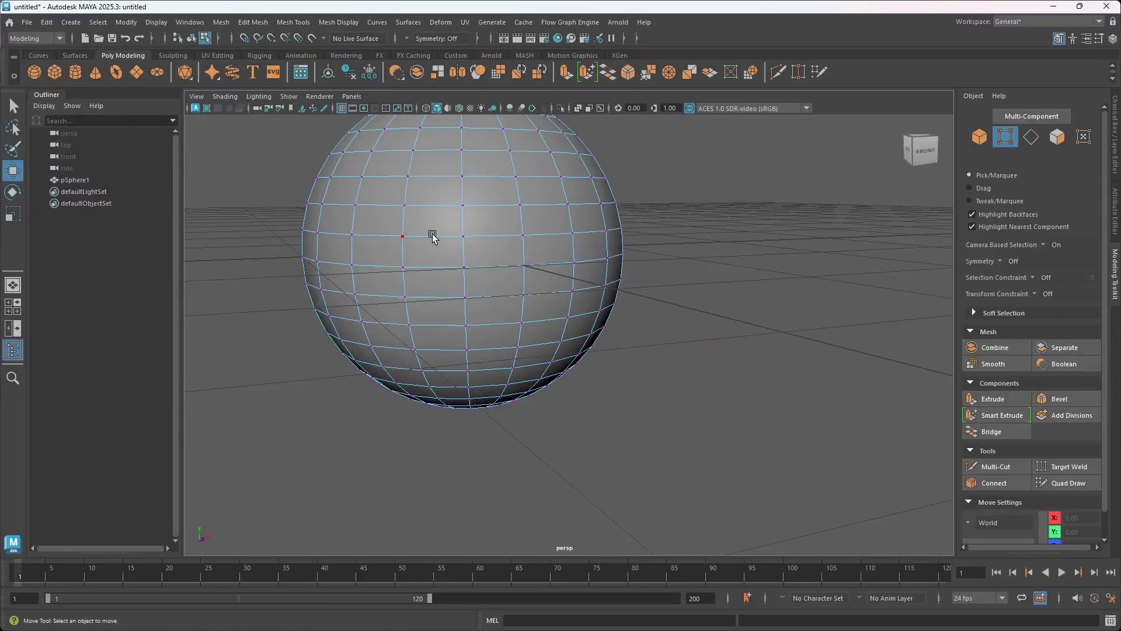
# Marquee-select a large patch of vertices on the sphere's front and check that its back is left out
pyautogui.moveTo(376, 173)
pyautogui.mouseDown()
pyautogui.moveTo(530, 286)
pyautogui.moveTo(582, 362)
pyautogui.mouseUp()
pyautogui.keyDown('alt'); pyautogui.moveTo(467, 298); pyautogui.dragTo(636, 292); pyautogui.keyUp('alt')
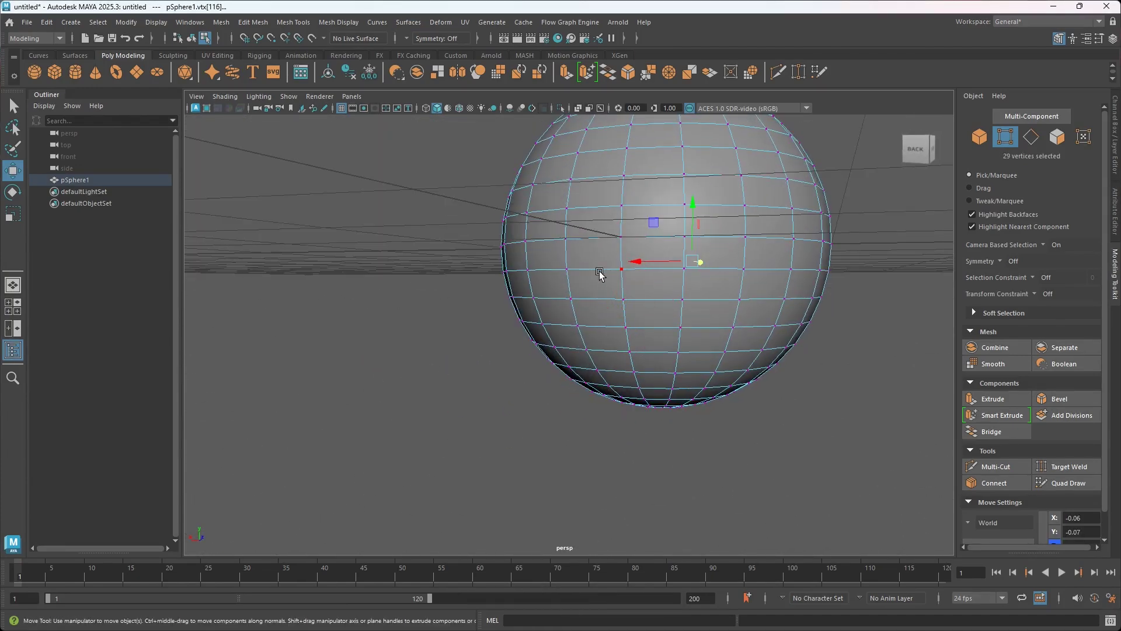
pyautogui.keyDown('alt'); pyautogui.moveTo(650, 299); pyautogui.dragTo(482, 300); pyautogui.keyUp('alt')
pyautogui.keyDown('alt'); pyautogui.moveTo(489, 296); pyautogui.dragTo(541, 292, button='middle'); pyautogui.keyUp('alt')
pyautogui.keyDown('alt'); pyautogui.moveTo(569, 293); pyautogui.dragTo(560, 300); pyautogui.keyUp('alt')
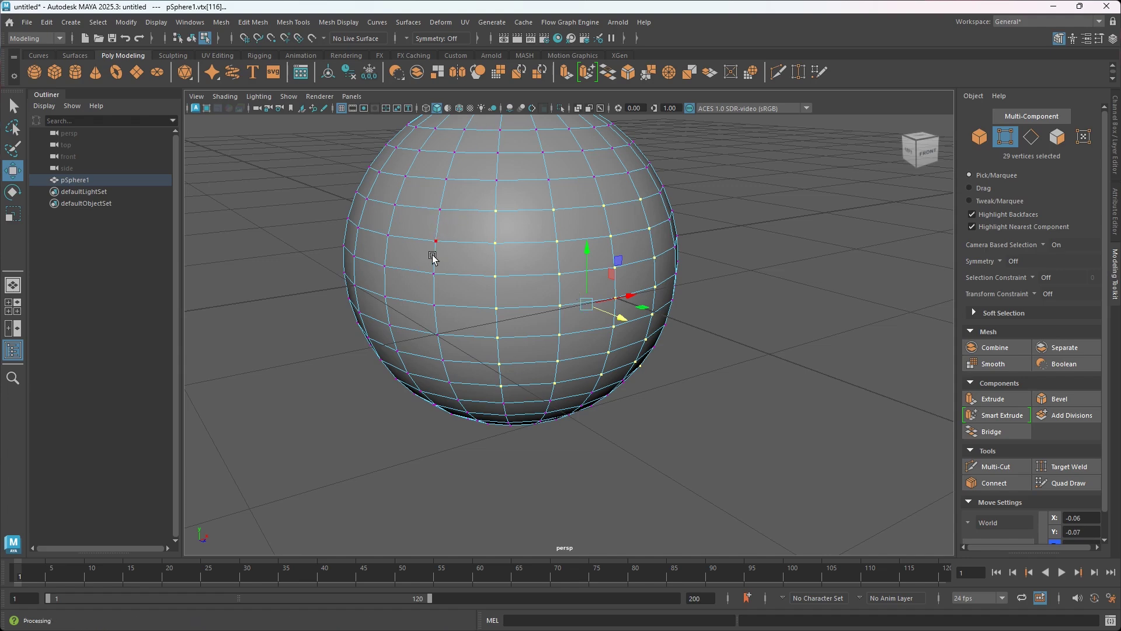
# Move the selected patch of front vertices outward about 0.5 along Z
pyautogui.keyDown('alt'); pyautogui.moveTo(573, 303); pyautogui.dragTo(485, 325, button='middle'); pyautogui.keyUp('alt')
pyautogui.keyDown('alt'); pyautogui.moveTo(465, 329); pyautogui.dragTo(533, 325); pyautogui.keyUp('alt')
pyautogui.moveTo(703, 303); pyautogui.dragTo(806, 317)
pyautogui.keyDown('alt'); pyautogui.moveTo(688, 310); pyautogui.dragTo(570, 308); pyautogui.keyUp('alt')
pyautogui.keyDown('alt'); pyautogui.moveTo(570, 307); pyautogui.dragTo(612, 296, button='middle'); pyautogui.keyUp('alt')
pyautogui.keyDown('alt'); pyautogui.moveTo(612, 298); pyautogui.dragTo(565, 297); pyautogui.keyUp('alt')
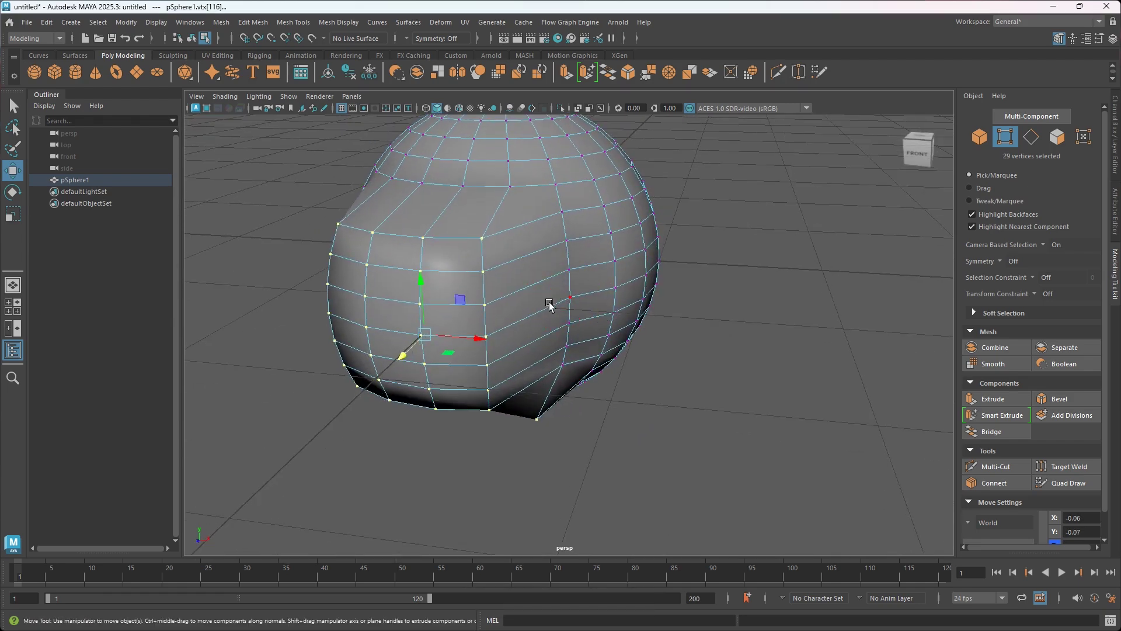
# Clear the vertex selection, return to object mode and inspect the block-like protrusion from the side
pyautogui.click(754, 290)
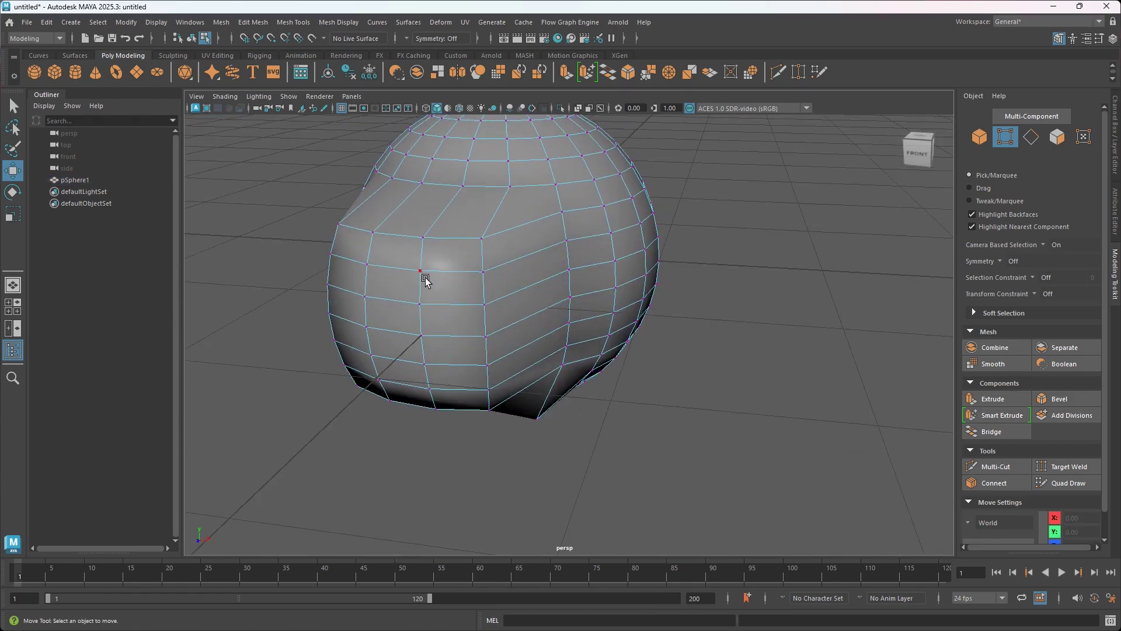
pyautogui.keyDown('alt'); pyautogui.moveTo(425, 280); pyautogui.dragTo(495, 283); pyautogui.keyUp('alt')
pyautogui.moveTo(739, 246); pyautogui.dragTo(774, 231, button='right')
pyautogui.keyDown('alt'); pyautogui.moveTo(770, 233); pyautogui.dragTo(671, 300); pyautogui.keyUp('alt')
pyautogui.keyDown('alt'); pyautogui.moveTo(671, 300); pyautogui.dragTo(608, 345, button='middle'); pyautogui.keyUp('alt')
pyautogui.scroll(2, 608, 345)
pyautogui.keyDown('alt'); pyautogui.moveTo(608, 345); pyautogui.dragTo(603, 345); pyautogui.keyUp('alt')
pyautogui.scroll(-2, 590, 337)
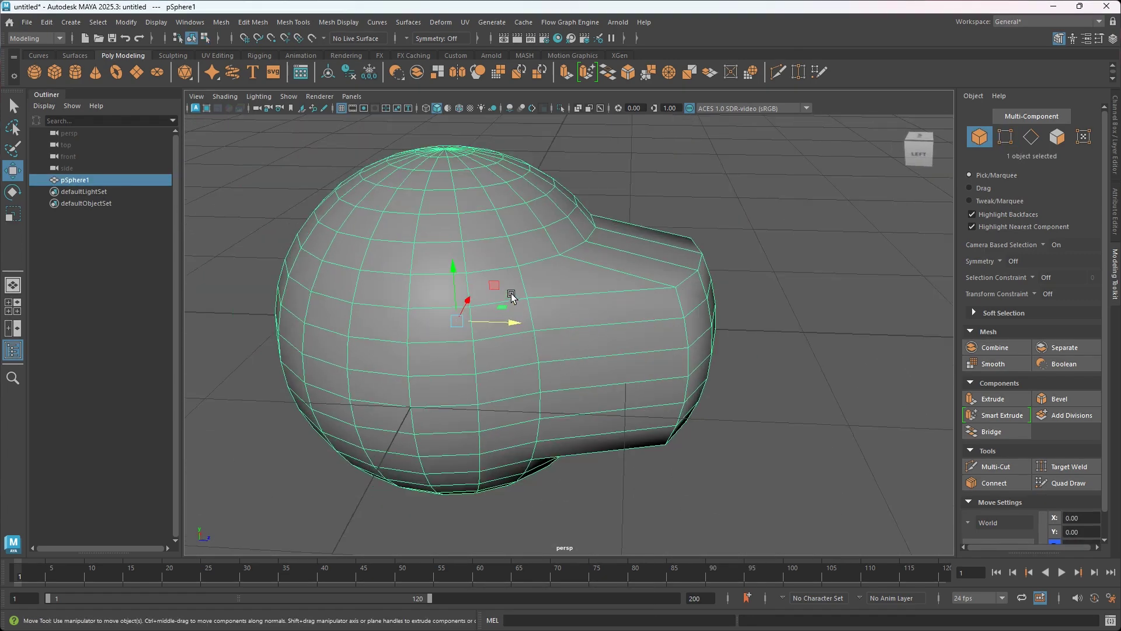
# In vertex mode, select two columns of vertices along the protrusion's side in turn and pull each outward
pyautogui.moveTo(526, 285); pyautogui.dragTo(482, 286, button='right')
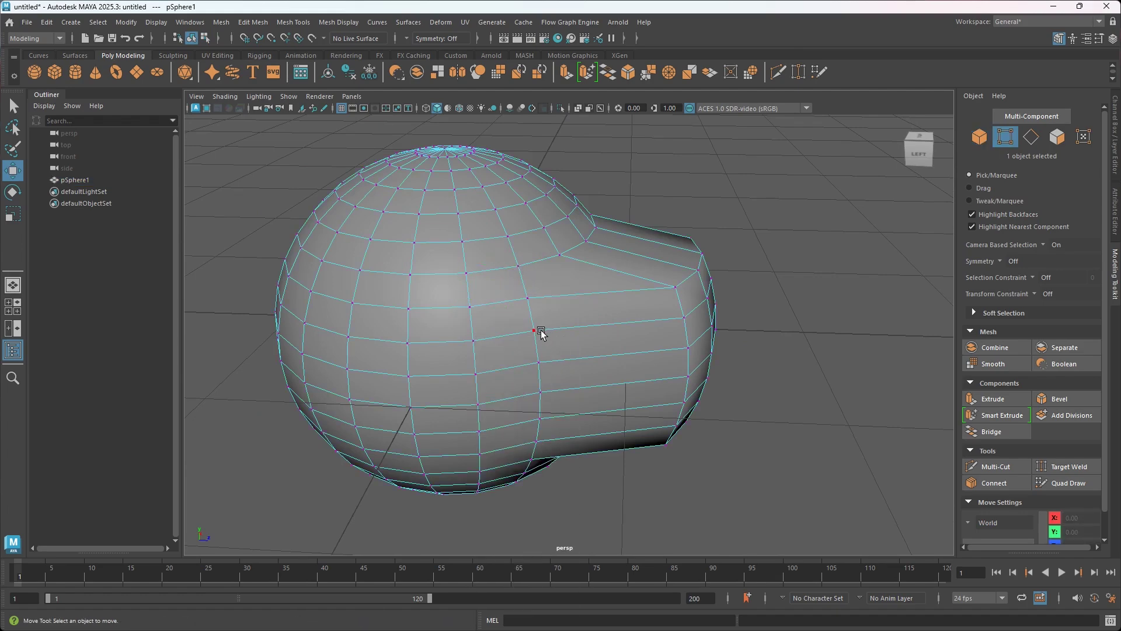
pyautogui.moveTo(517, 289); pyautogui.dragTo(561, 477)
pyautogui.moveTo(674, 413); pyautogui.dragTo(539, 380)
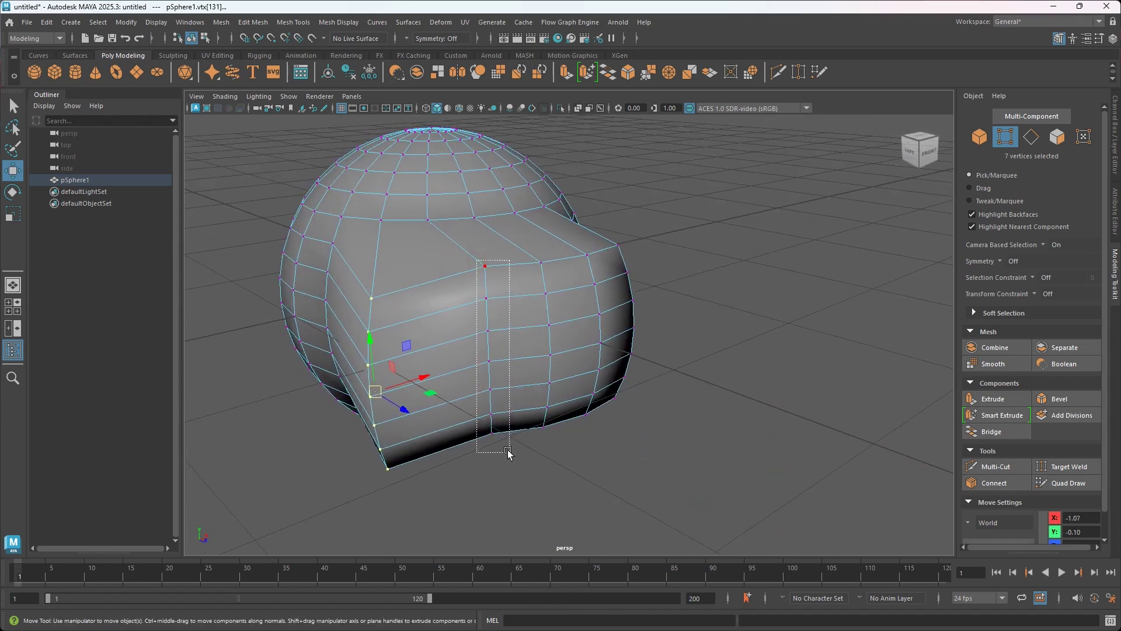
pyautogui.keyDown('alt'); pyautogui.moveTo(510, 453); pyautogui.dragTo(533, 445); pyautogui.keyUp('alt')
pyautogui.moveTo(676, 407)
pyautogui.mouseDown()
pyautogui.moveTo(702, 412)
pyautogui.moveTo(691, 418)
pyautogui.mouseUp()
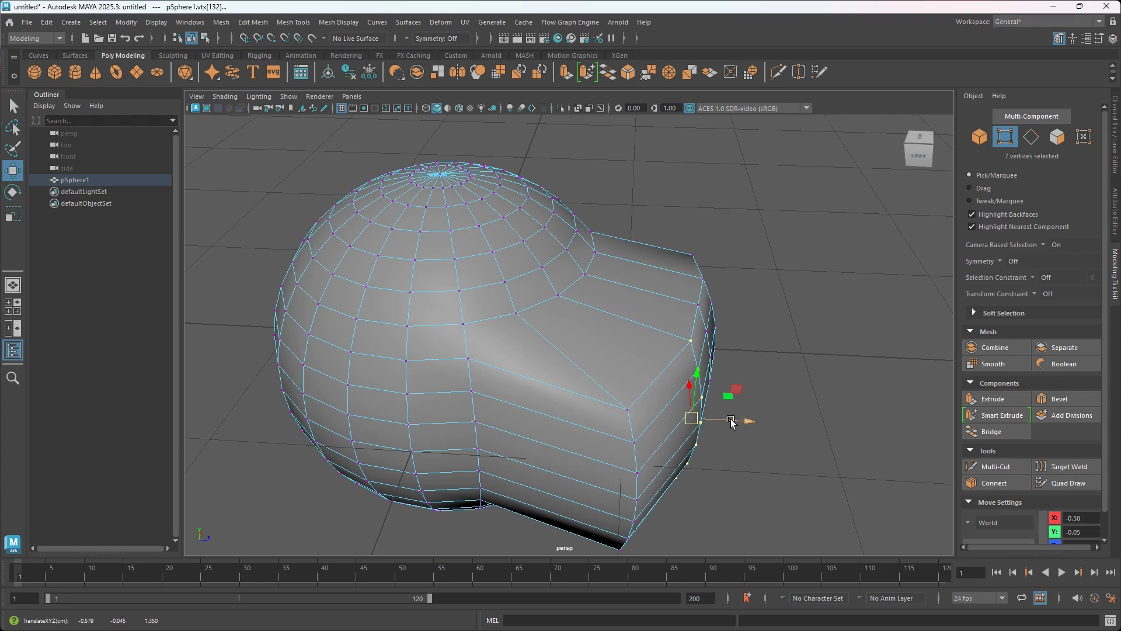
# Undo the column and patch moves until the sphere is round with the front patch selected
pyautogui.hotkey('ctrl', 'z')
pyautogui.hotkey('ctrl', 'z')
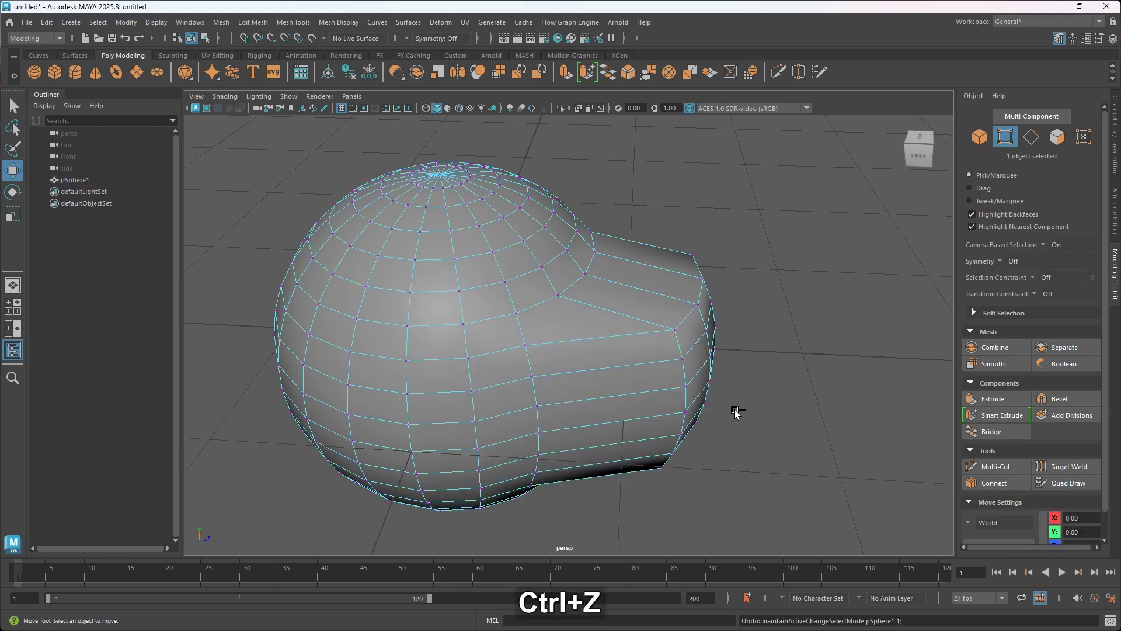
pyautogui.hotkey('ctrl', 'z')
pyautogui.hotkey('ctrl', 'z')
pyautogui.hotkey('ctrl', 'z')
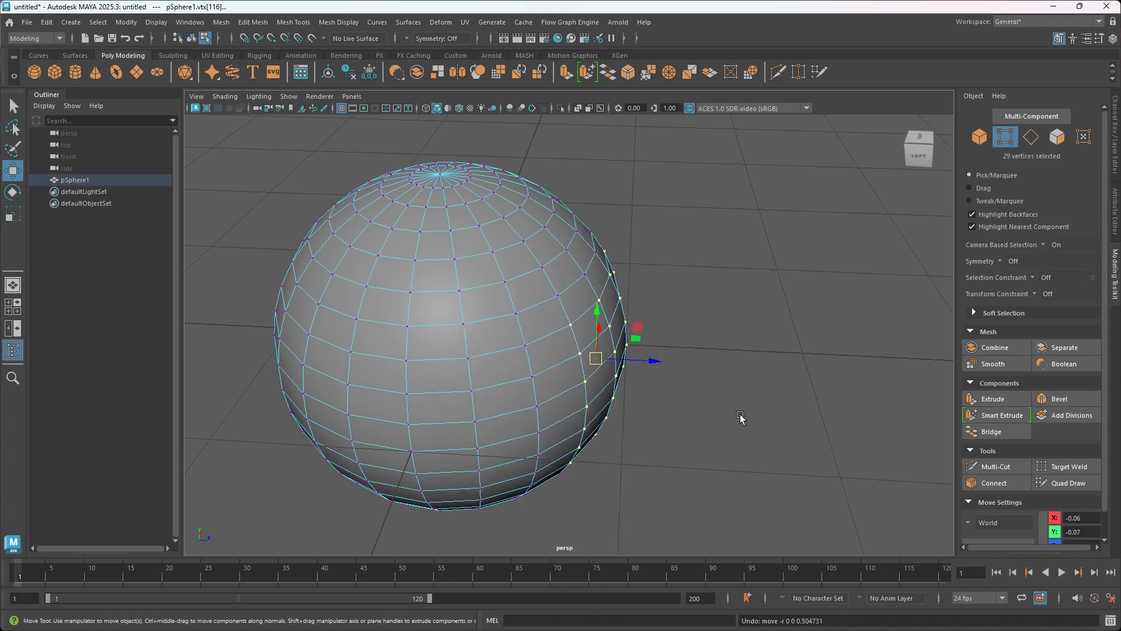
# Expand the Soft Selection settings and enable Soft Select
pyautogui.click(974, 314)
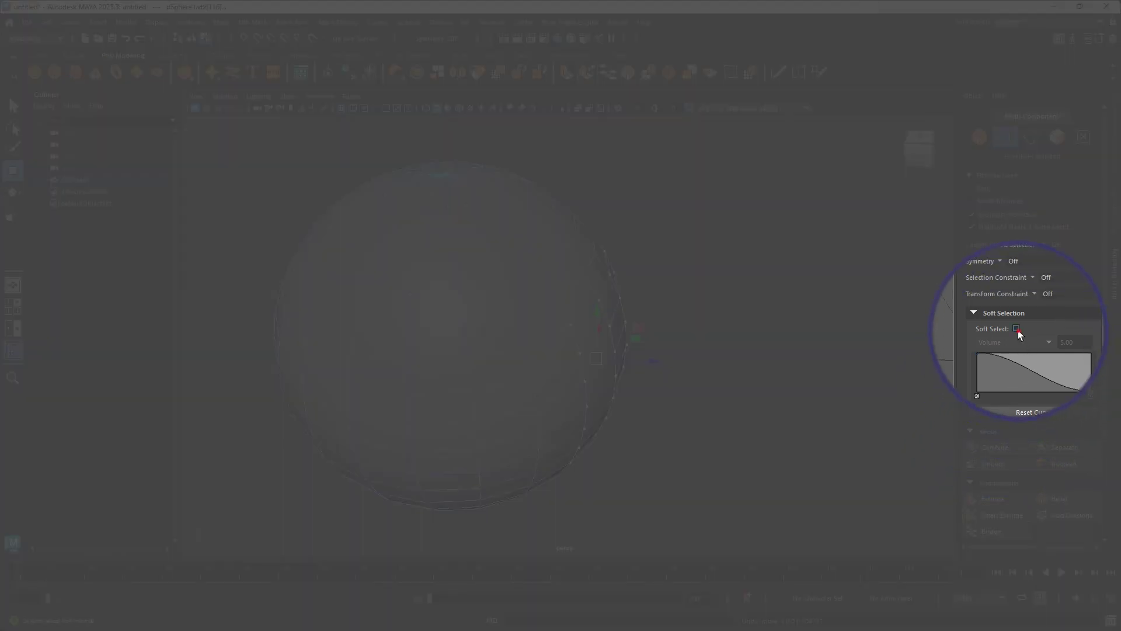
pyautogui.click(1017, 328)
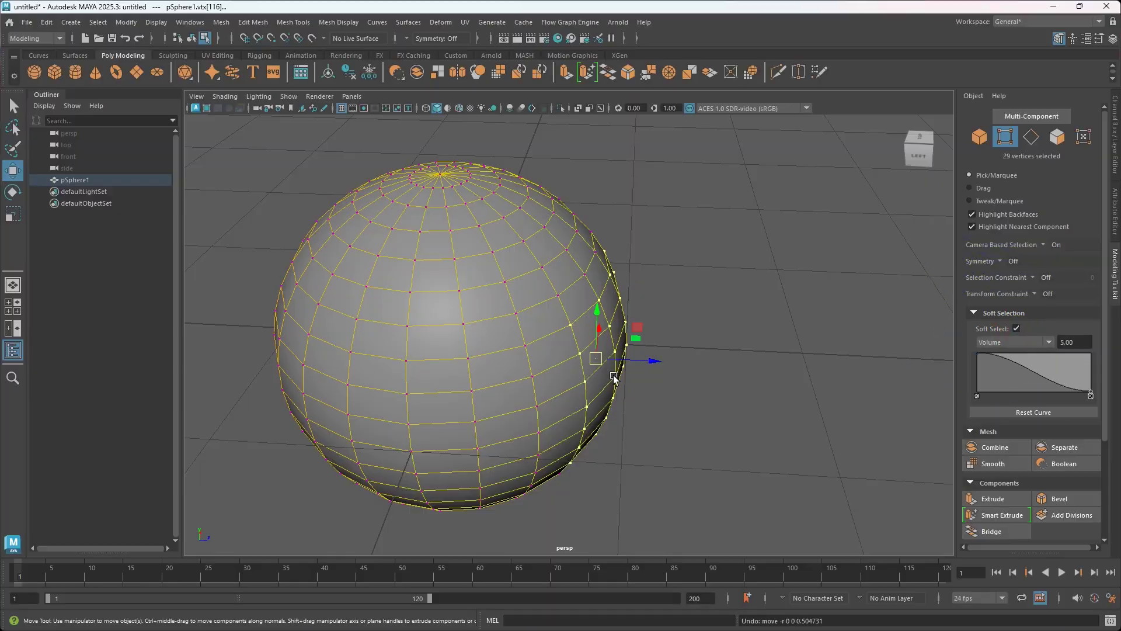
# Select a single vertex on the sphere's front and try moving it with the large soft selection radius
pyautogui.keyDown('alt'); pyautogui.moveTo(631, 406); pyautogui.dragTo(587, 387); pyautogui.keyUp('alt')
pyautogui.click(687, 327)
pyautogui.keyDown('alt'); pyautogui.moveTo(599, 346); pyautogui.dragTo(550, 321); pyautogui.keyUp('alt')
pyautogui.keyDown('alt'); pyautogui.moveTo(563, 342); pyautogui.dragTo(593, 364, button='middle'); pyautogui.keyUp('alt')
pyautogui.scroll(2, 580, 365)
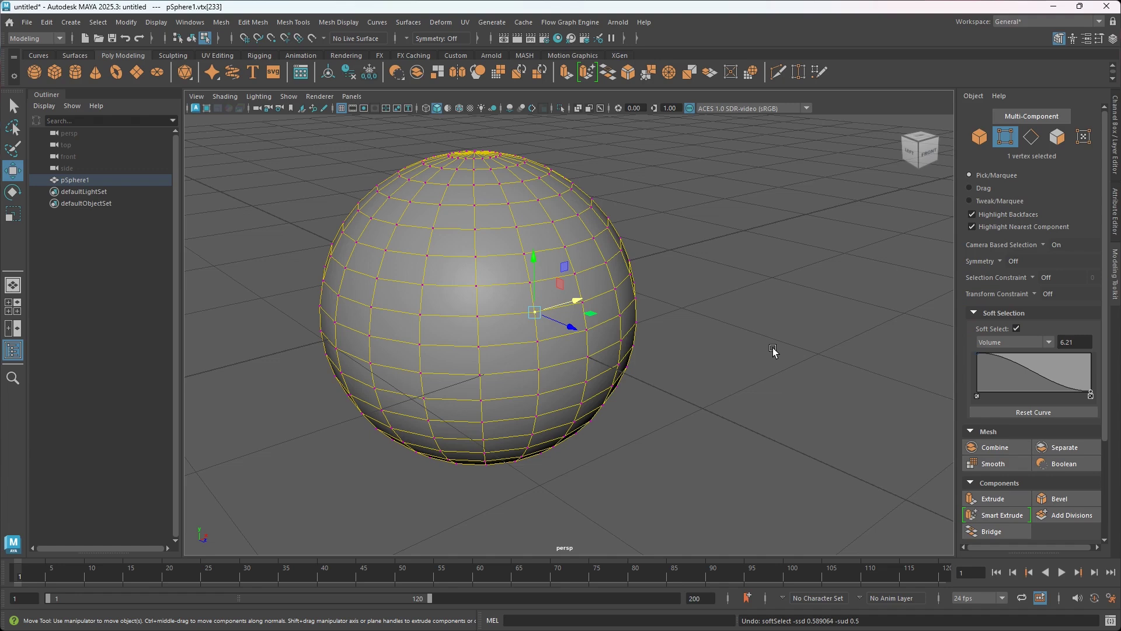
pyautogui.scroll(-3, 540, 376)
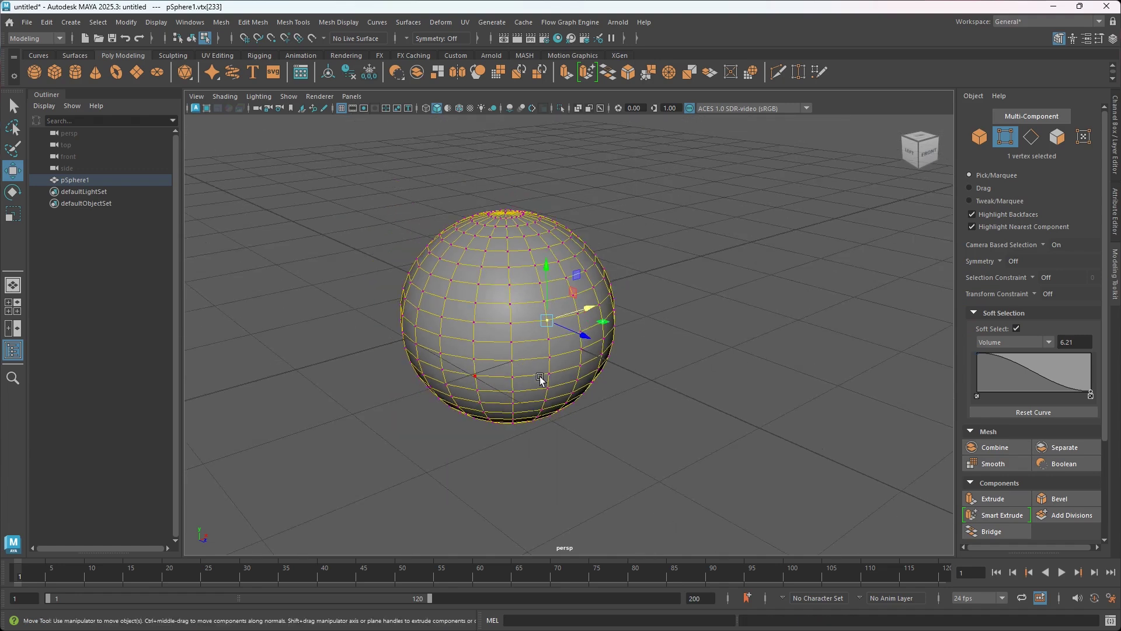
pyautogui.moveTo(583, 341)
pyautogui.mouseDown()
pyautogui.moveTo(658, 353)
pyautogui.moveTo(566, 328)
pyautogui.moveTo(650, 368)
pyautogui.moveTo(563, 321)
pyautogui.moveTo(575, 325)
pyautogui.mouseUp()
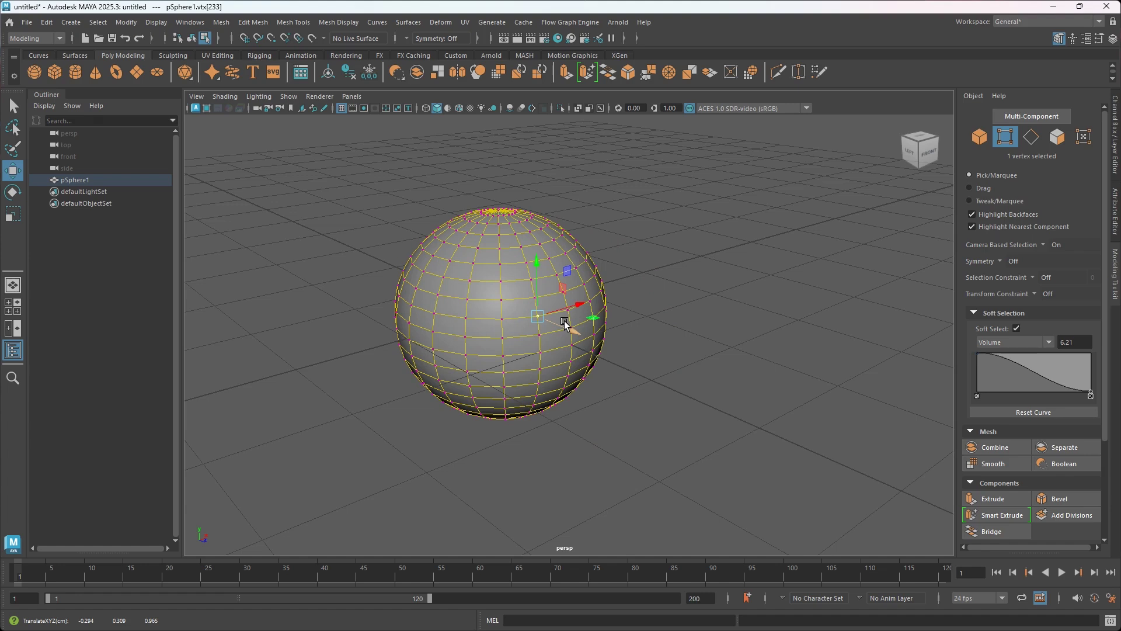
# Shrink the soft selection radius to 0.59, try pulling the front vertex outward and undo the pull
pyautogui.press('b')
pyautogui.moveTo(538, 321); pyautogui.dragTo(621, 322, button='middle')
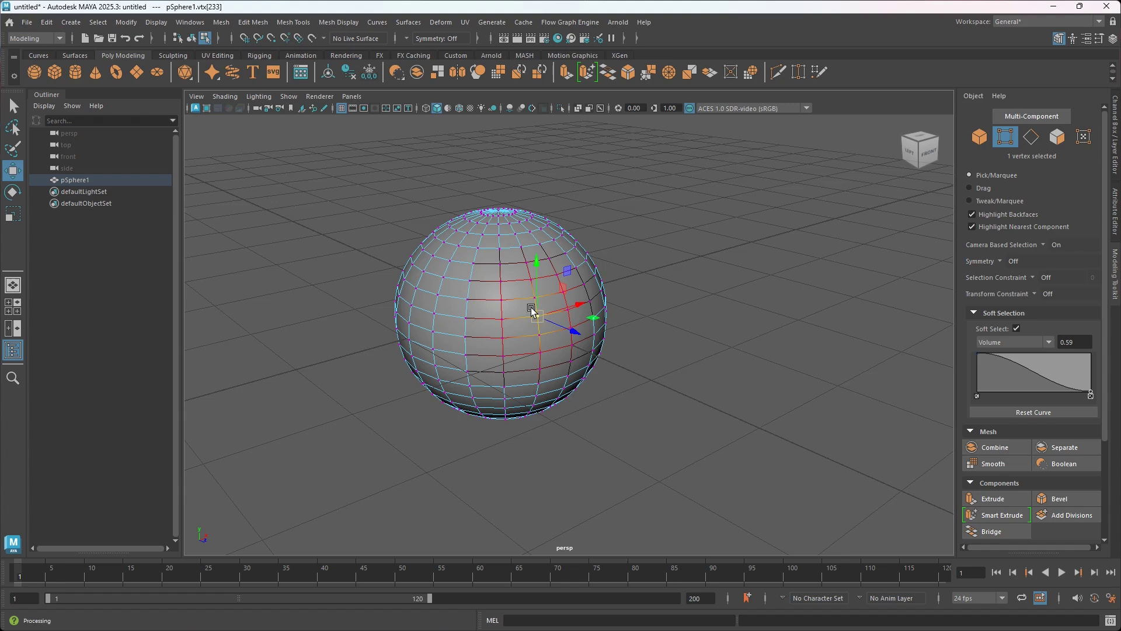
pyautogui.scroll(2, 530, 369)
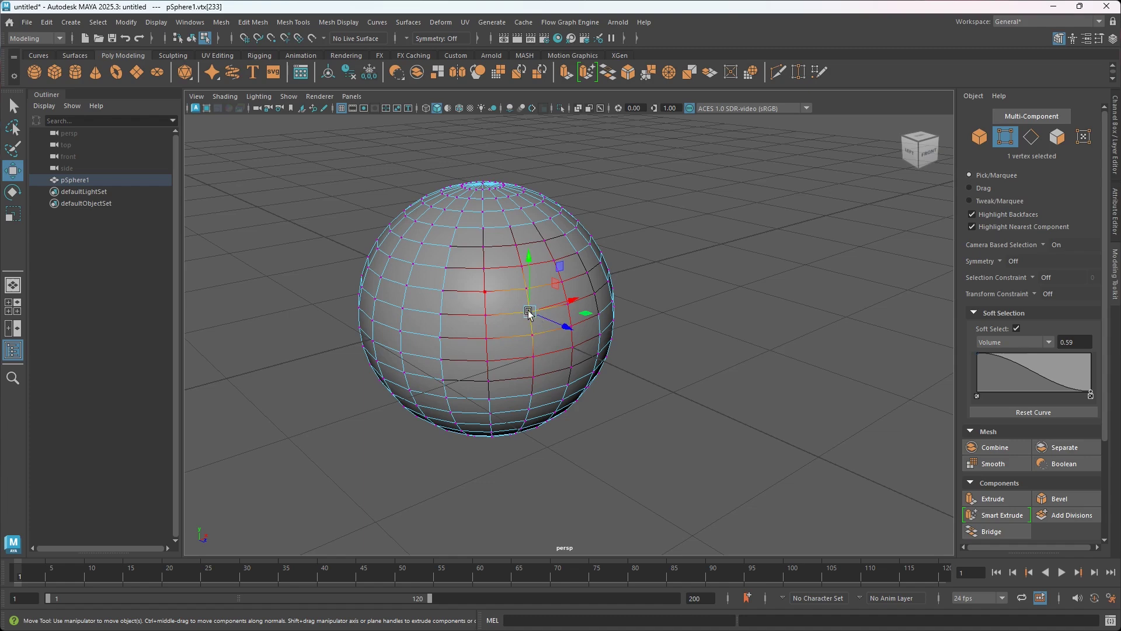
pyautogui.keyDown('alt'); pyautogui.moveTo(445, 363); pyautogui.dragTo(500, 362); pyautogui.keyUp('alt')
pyautogui.moveTo(683, 316); pyautogui.dragTo(721, 318)
pyautogui.keyDown('alt'); pyautogui.moveTo(705, 459); pyautogui.dragTo(628, 451); pyautogui.keyUp('alt')
pyautogui.hotkey('ctrl', 'z')
# Enlarge the soft selection radius to 0.94 and pull the front vertex outward into a rounded point
pyautogui.keyDown('alt'); pyautogui.middleClick(541, 304); pyautogui.keyUp('alt')
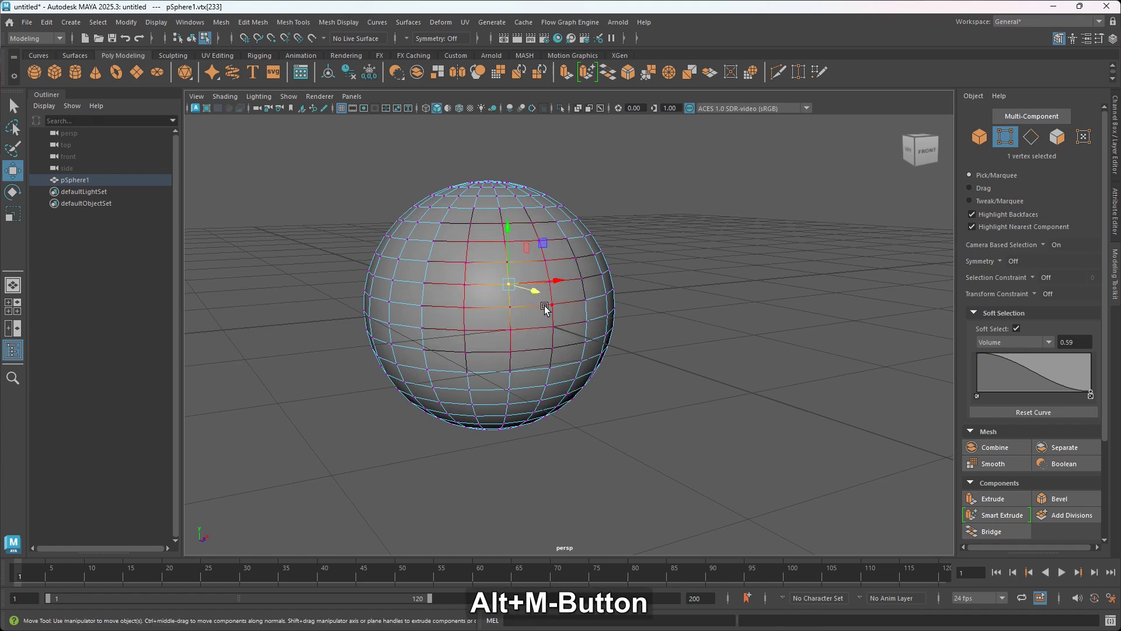
pyautogui.press('b')
pyautogui.moveTo(545, 307); pyautogui.dragTo(681, 325, button='middle')
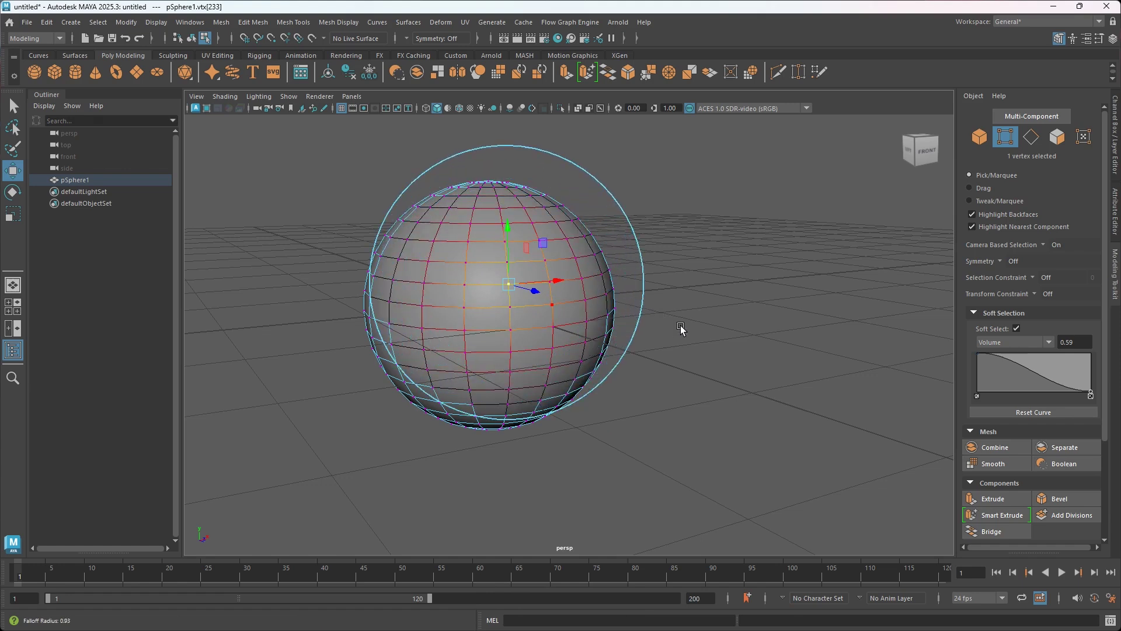
pyautogui.keyDown('alt'); pyautogui.moveTo(431, 428); pyautogui.dragTo(528, 443); pyautogui.keyUp('alt')
pyautogui.keyDown('alt'); pyautogui.moveTo(528, 443); pyautogui.dragTo(484, 406, button='middle'); pyautogui.keyUp('alt')
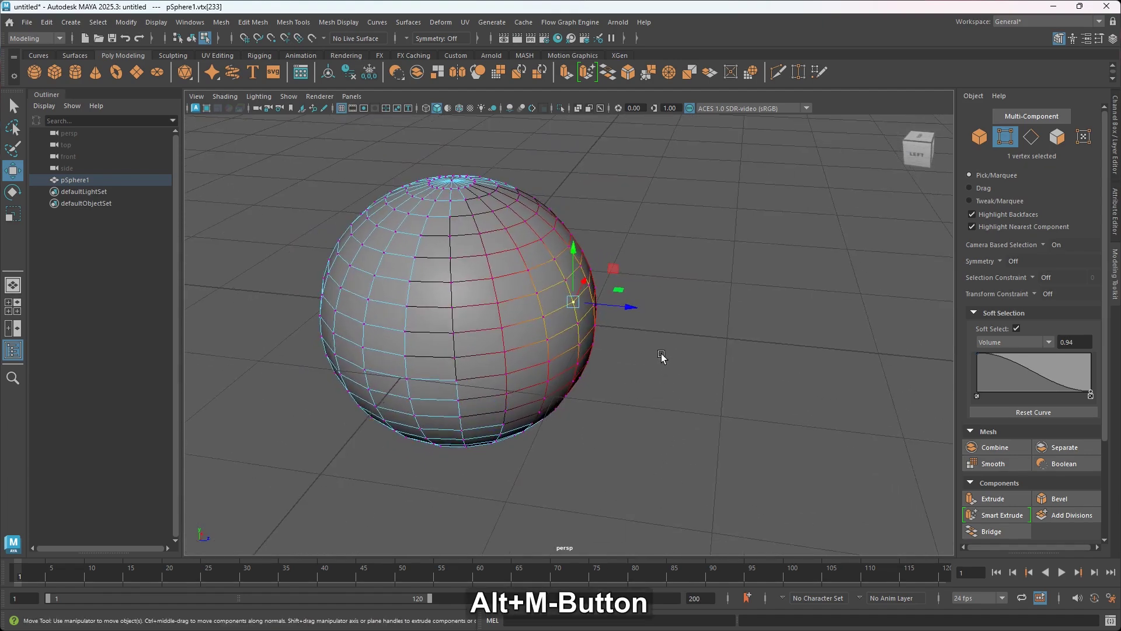
pyautogui.moveTo(630, 308); pyautogui.dragTo(723, 319)
pyautogui.keyDown('alt'); pyautogui.moveTo(710, 457); pyautogui.dragTo(581, 405); pyautogui.keyUp('alt')
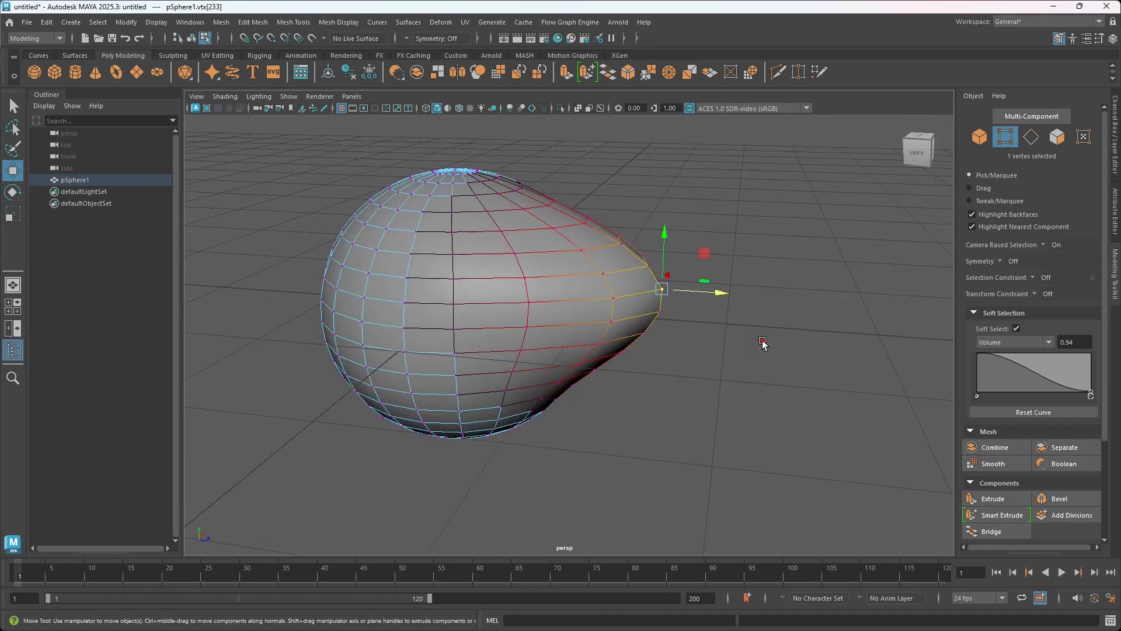
# Return to object mode, turn on smooth mesh preview for the sphere and inspect the deselected shape
pyautogui.doubleClick(763, 343)
pyautogui.keyDown('alt'); pyautogui.moveTo(683, 304); pyautogui.dragTo(649, 287); pyautogui.keyUp('alt')
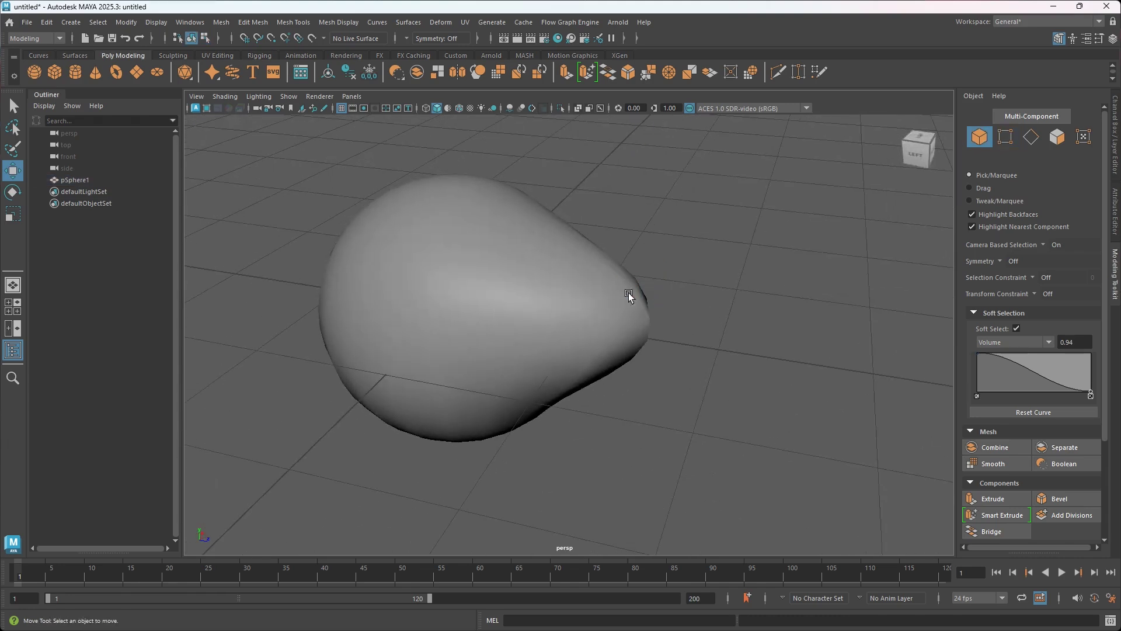
pyautogui.click(582, 298)
pyautogui.press('3')
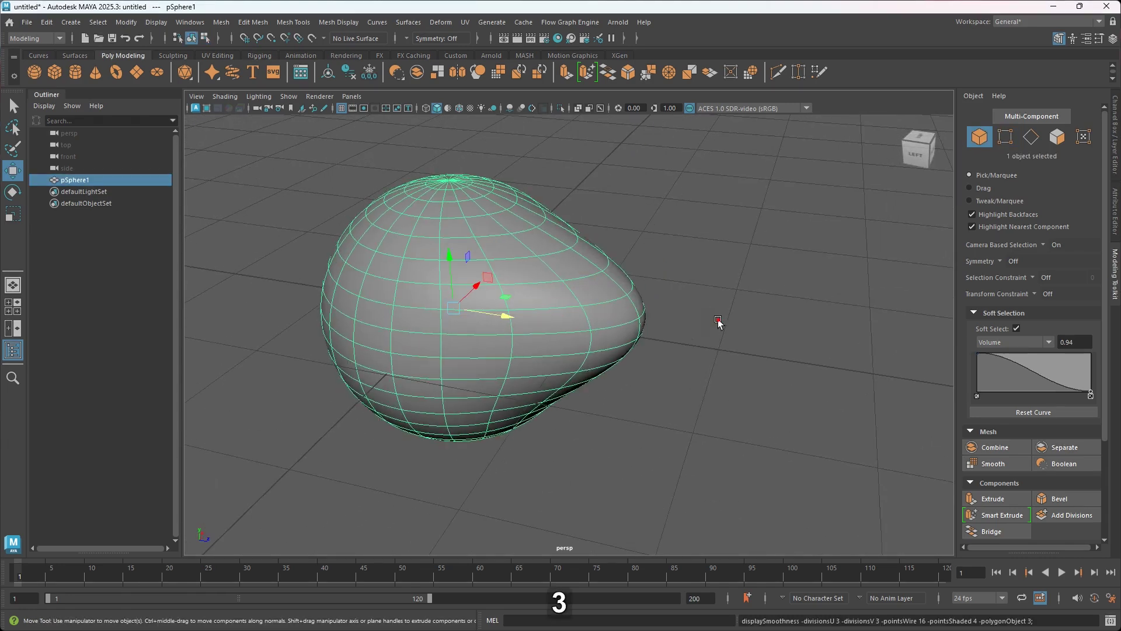
pyautogui.click(717, 325)
pyautogui.keyDown('alt'); pyautogui.moveTo(693, 387); pyautogui.dragTo(720, 446); pyautogui.keyUp('alt')
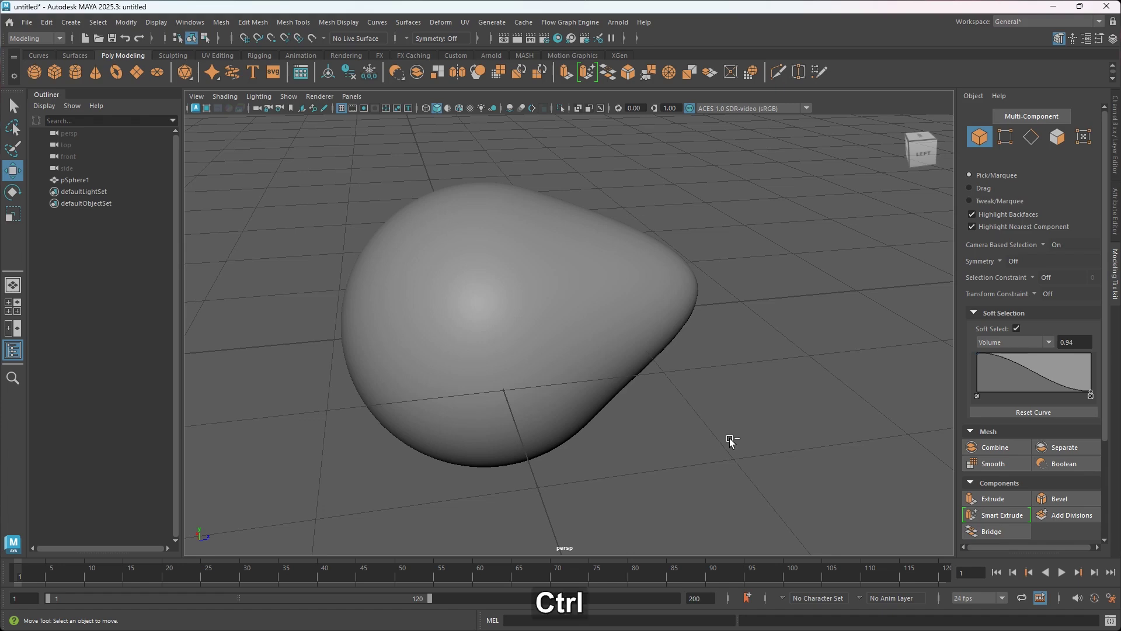
# Undo the smooth preview, the vertex pull and the radius changes, back to the round sphere in vertex mode
pyautogui.hotkey('ctrl', 'z')
pyautogui.hotkey('ctrl', 'z')
pyautogui.hotkey('ctrl', 'z')
pyautogui.hotkey('ctrl', 'z')
pyautogui.hotkey('ctrl', 'z')
pyautogui.hotkey('ctrl', 'z')
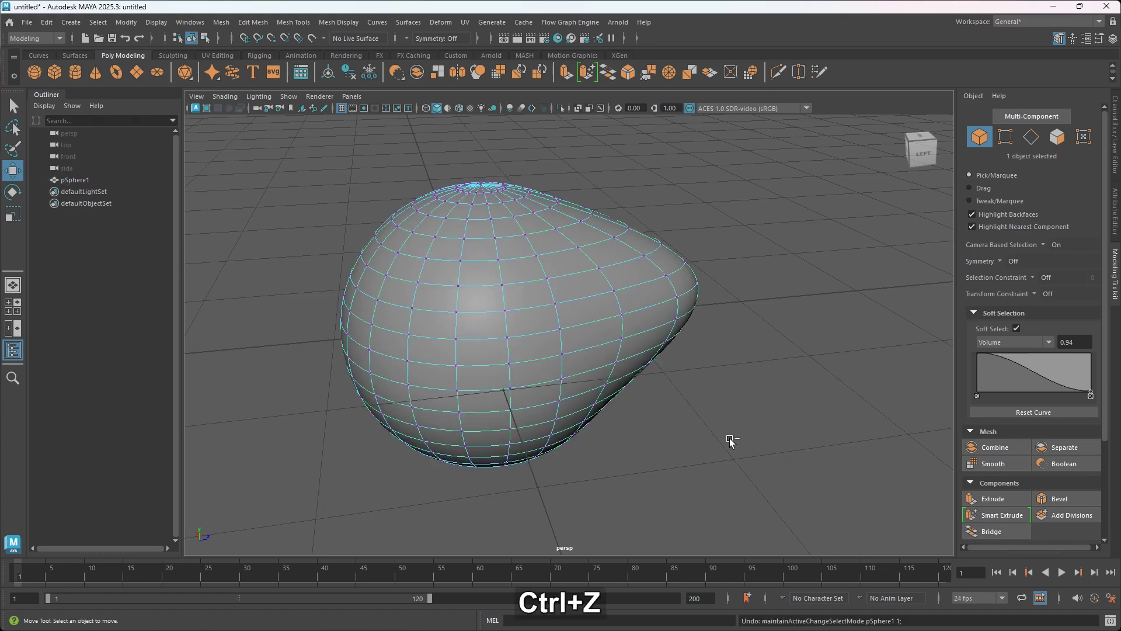
pyautogui.hotkey('ctrl', 'z')
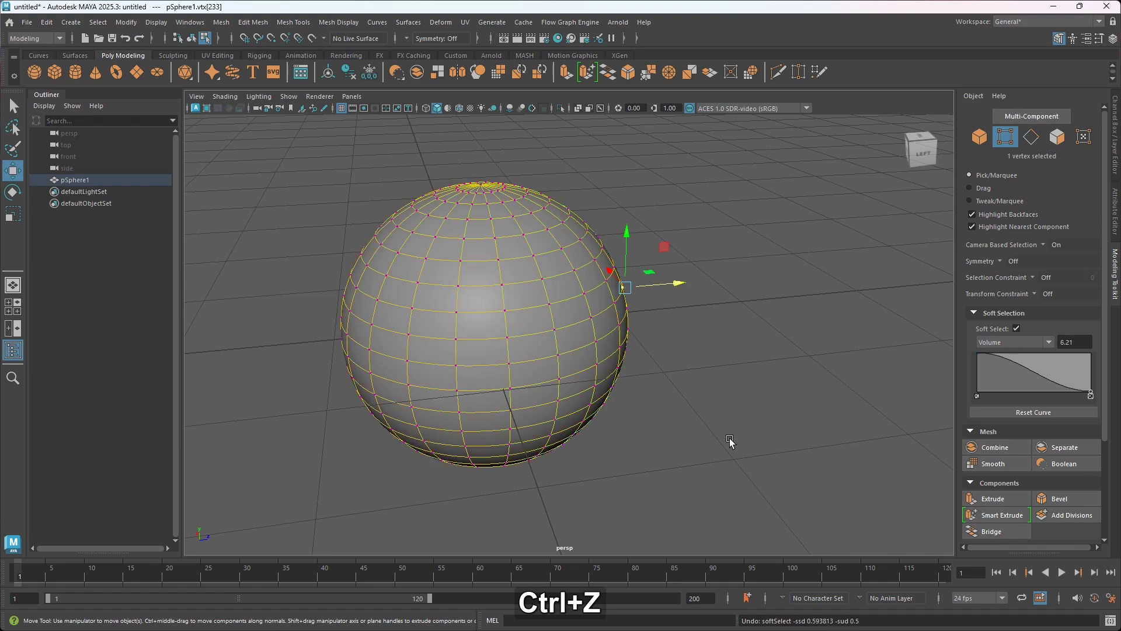
# Select the single vertex at the sphere's top pole
pyautogui.scroll(-2, 540, 302)
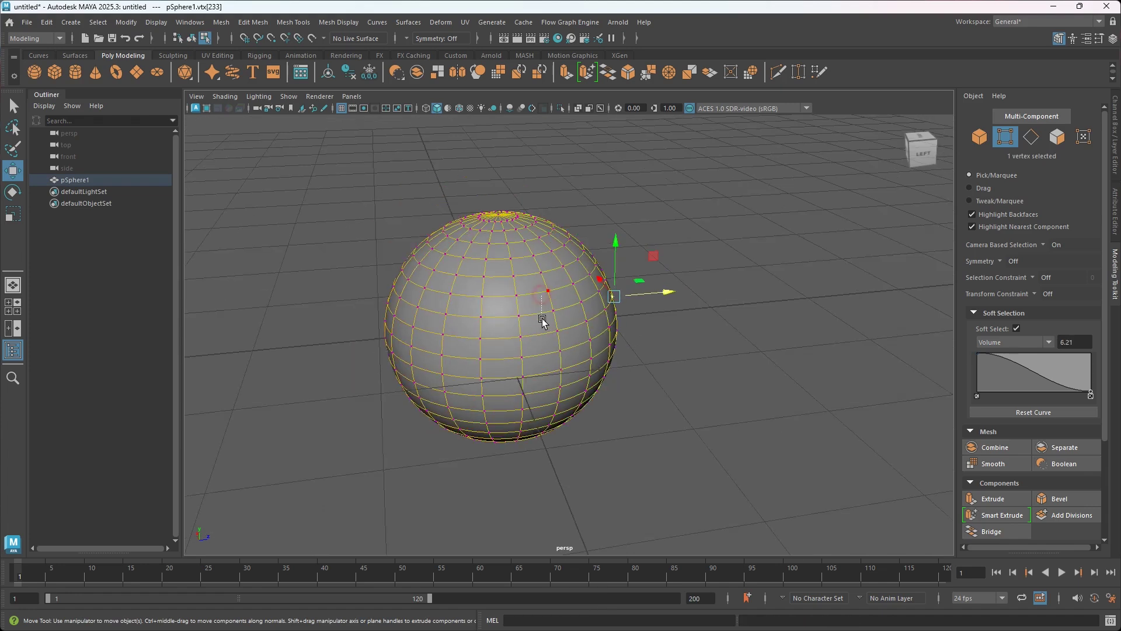
pyautogui.click(546, 287)
pyautogui.keyDown('alt'); pyautogui.moveTo(642, 320); pyautogui.dragTo(561, 363); pyautogui.keyUp('alt')
pyautogui.click(492, 428)
pyautogui.scroll(3, 493, 428)
pyautogui.keyDown('alt'); pyautogui.moveTo(544, 385); pyautogui.dragTo(617, 267, button='middle'); pyautogui.keyUp('alt')
pyautogui.click(570, 329)
pyautogui.click(570, 330)
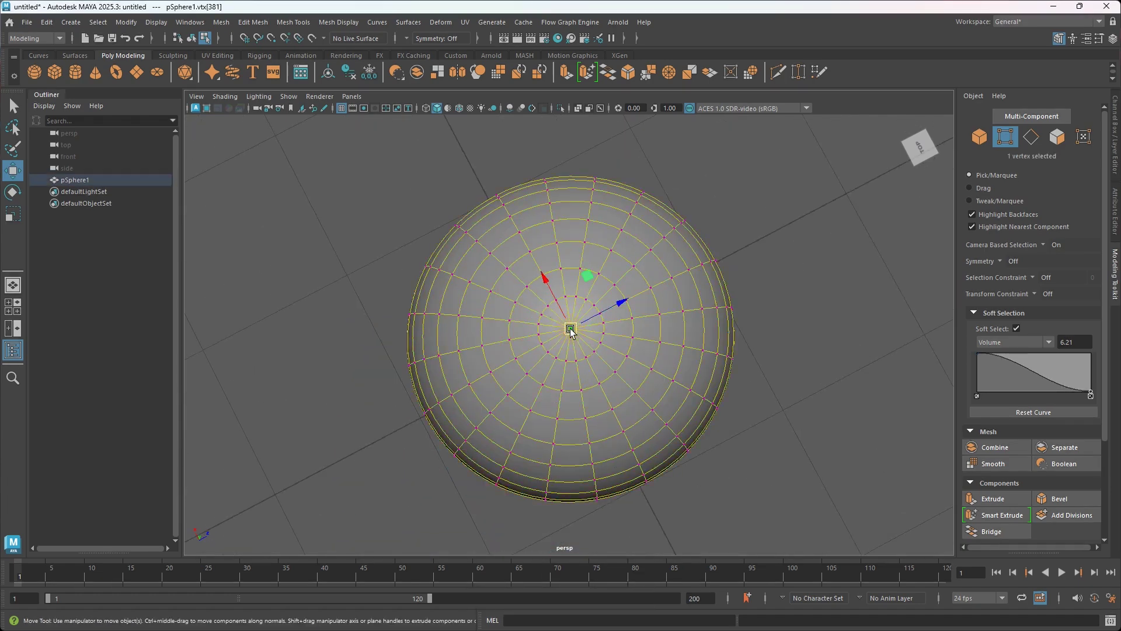
# Set the soft selection radius to about 0.96 and pull the top pole vertex upward into a tapered tip
pyautogui.press('b')
pyautogui.moveTo(570, 331); pyautogui.dragTo(767, 301, button='middle')
pyautogui.scroll(-3, 751, 313)
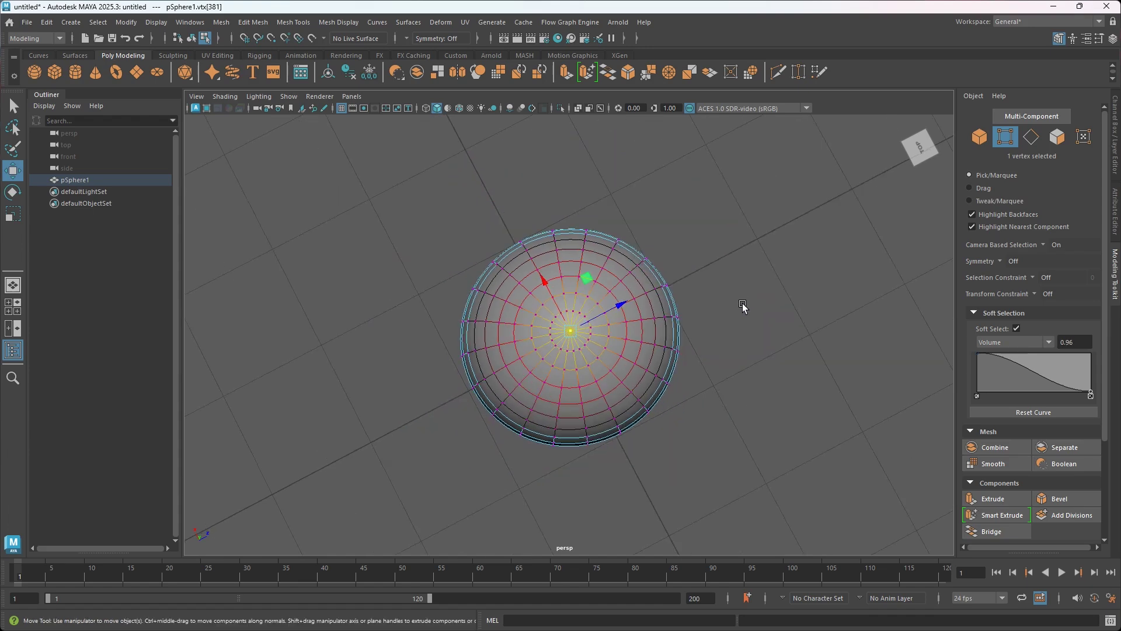
pyautogui.keyDown('alt'); pyautogui.moveTo(696, 368); pyautogui.dragTo(702, 304); pyautogui.keyUp('alt')
pyautogui.moveTo(702, 305)
pyautogui.keyDown('alt'); pyautogui.mouseDown(button='middle')
pyautogui.moveTo(655, 303)
pyautogui.moveTo(660, 348)
pyautogui.mouseUp(button='middle'); pyautogui.keyUp('alt')
pyautogui.moveTo(571, 239); pyautogui.dragTo(575, 192)
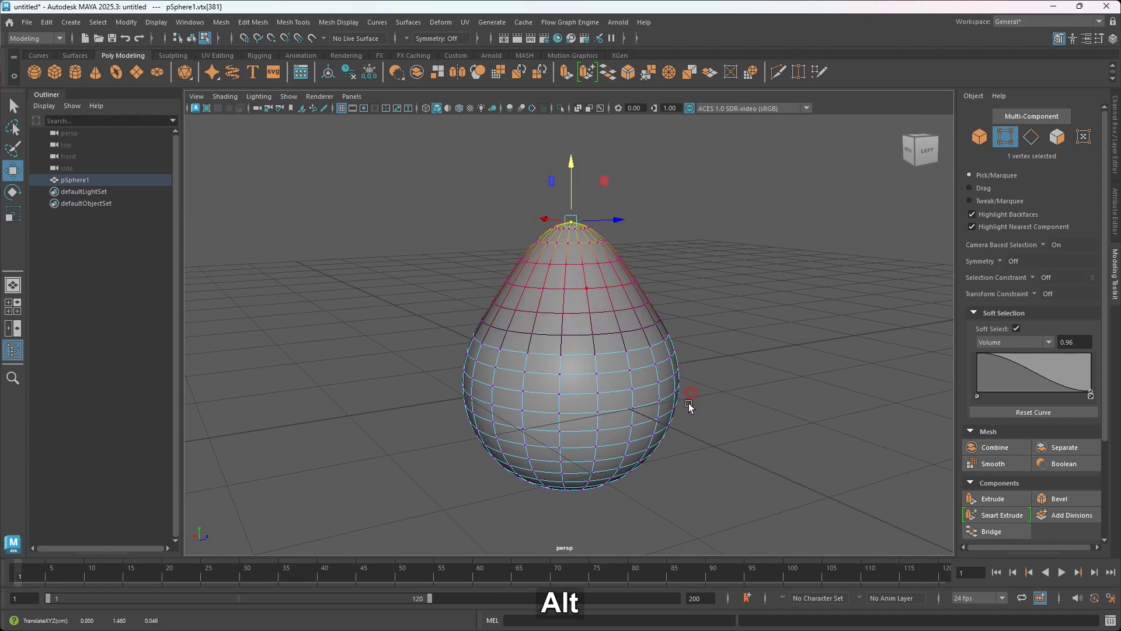
# Enlarge the soft selection radius to about 1.74 and raise the top vertex further to form an egg shape
pyautogui.keyDown('alt'); pyautogui.moveTo(621, 359); pyautogui.dragTo(613, 426); pyautogui.keyUp('alt')
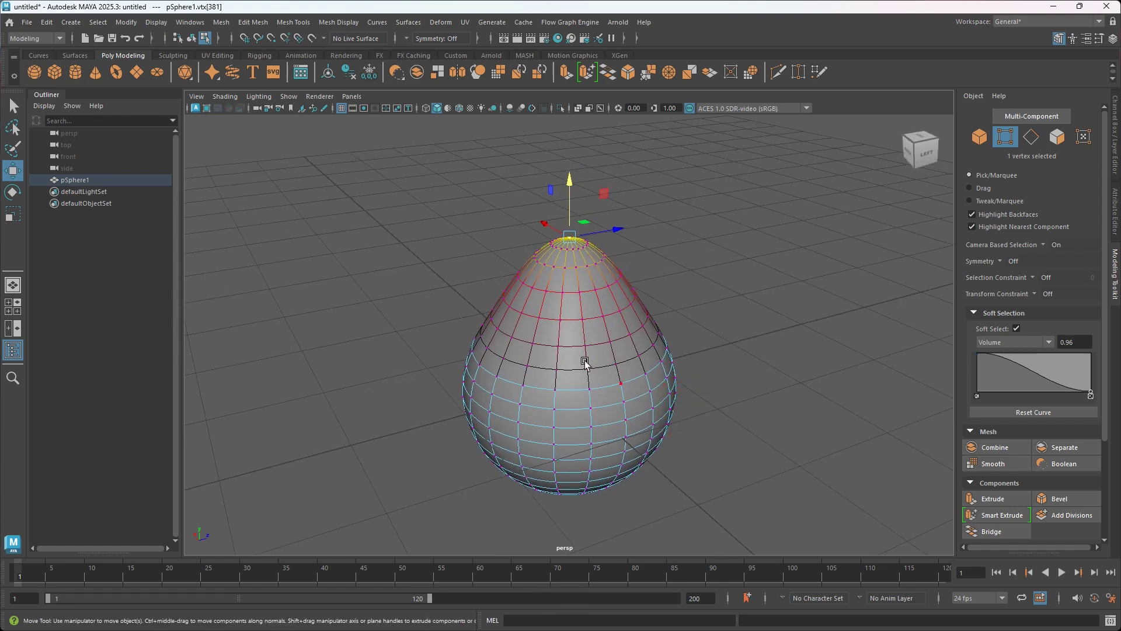
pyautogui.press('b')
pyautogui.moveTo(524, 269); pyautogui.dragTo(737, 275, button='middle')
pyautogui.keyDown('alt'); pyautogui.moveTo(727, 352); pyautogui.dragTo(526, 324); pyautogui.keyUp('alt')
pyautogui.moveTo(543, 207); pyautogui.dragTo(562, 185)
# Try the Scale tool and a sideways move on the egg's top vertex, and undo the move
pyautogui.press('r')
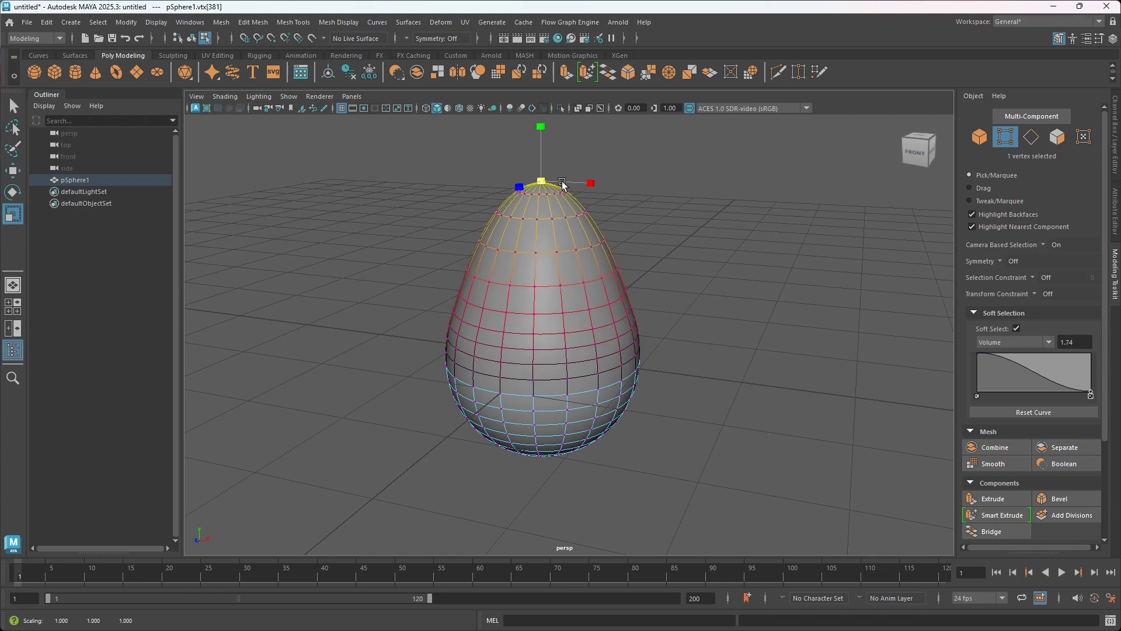
pyautogui.press('w')
pyautogui.moveTo(592, 182); pyautogui.dragTo(577, 201)
pyautogui.hotkey('ctrl', 'z')
pyautogui.keyDown('alt'); pyautogui.moveTo(618, 282); pyautogui.dragTo(729, 343); pyautogui.keyUp('alt')
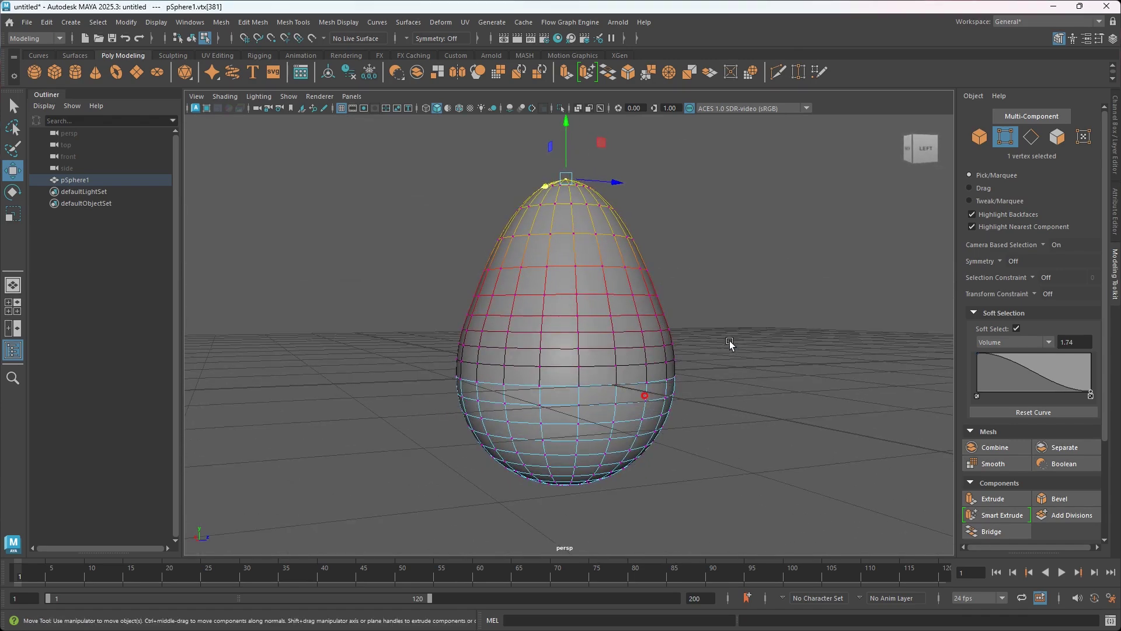
# Return to object mode, deselect the egg and inspect its shape
pyautogui.moveTo(724, 297); pyautogui.dragTo(752, 296, button='right')
pyautogui.press('F8')
pyautogui.click(713, 300)
pyautogui.keyDown('alt'); pyautogui.moveTo(713, 300); pyautogui.dragTo(608, 446); pyautogui.keyUp('alt')
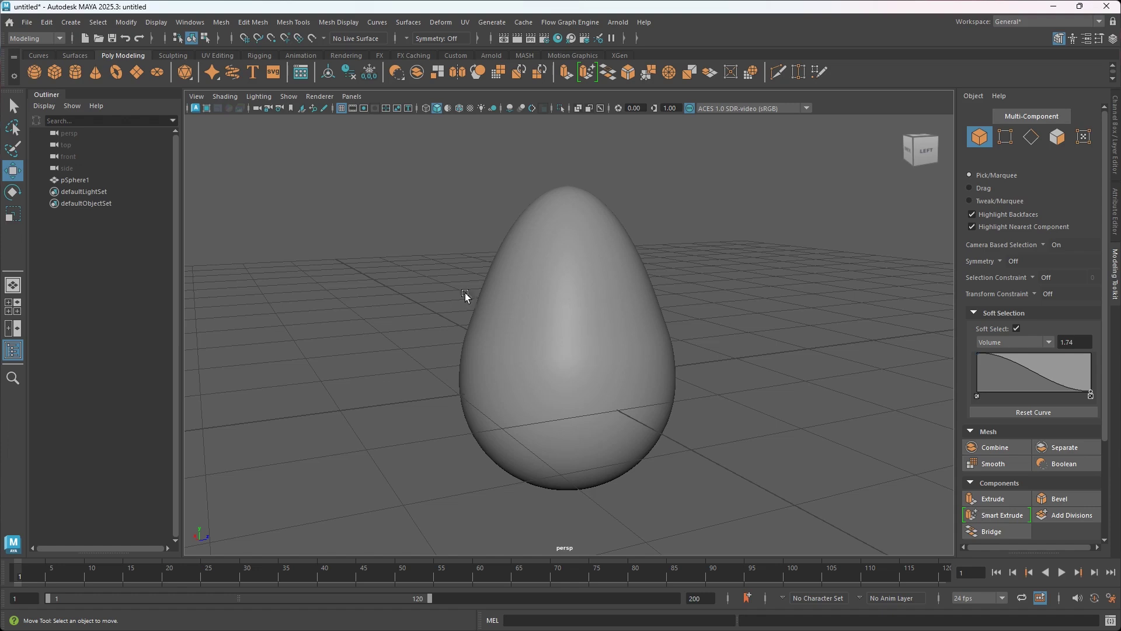
# Delete the egg-shaped mesh, disable Soft Select and collapse the Soft Selection settings
pyautogui.moveTo(401, 157); pyautogui.dragTo(747, 487)
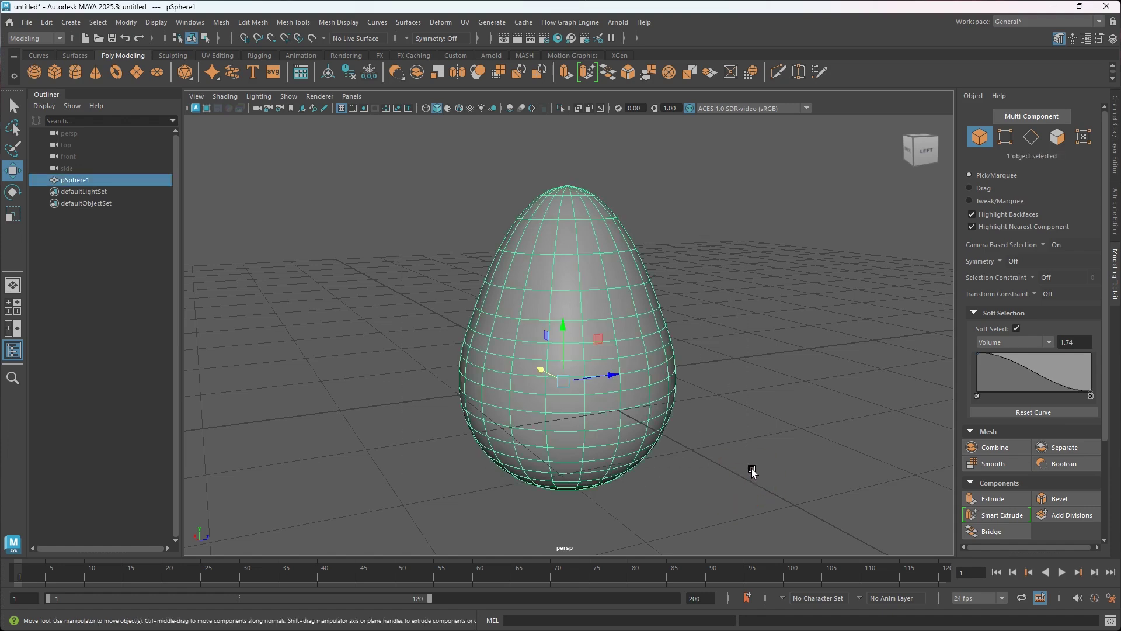
pyautogui.press('BackSpace')
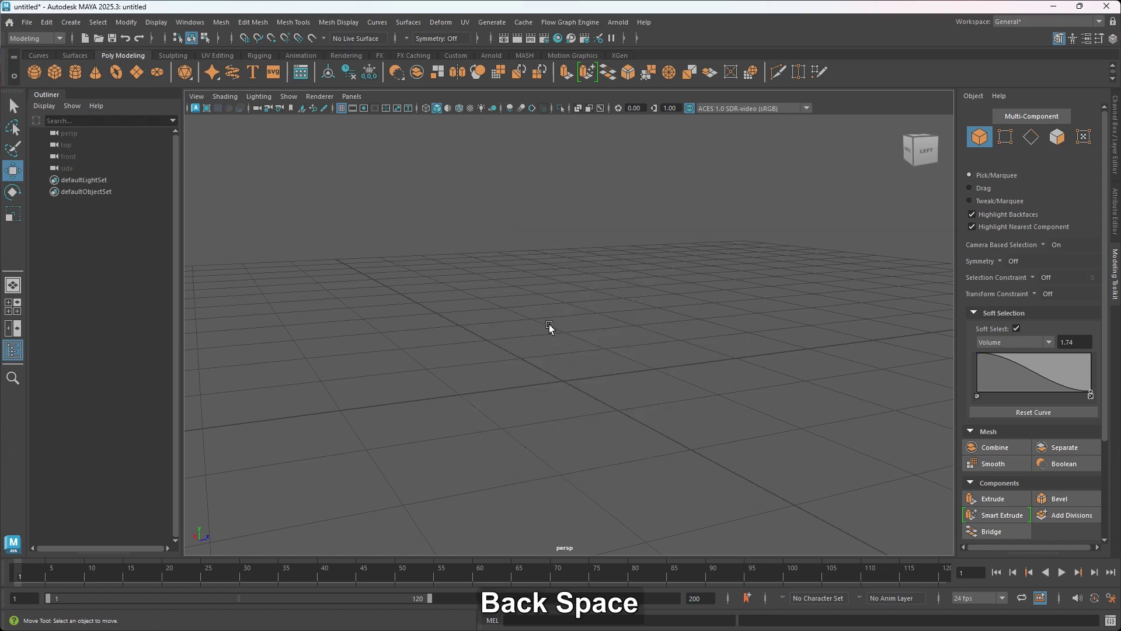
pyautogui.click(1016, 328)
pyautogui.click(971, 313)
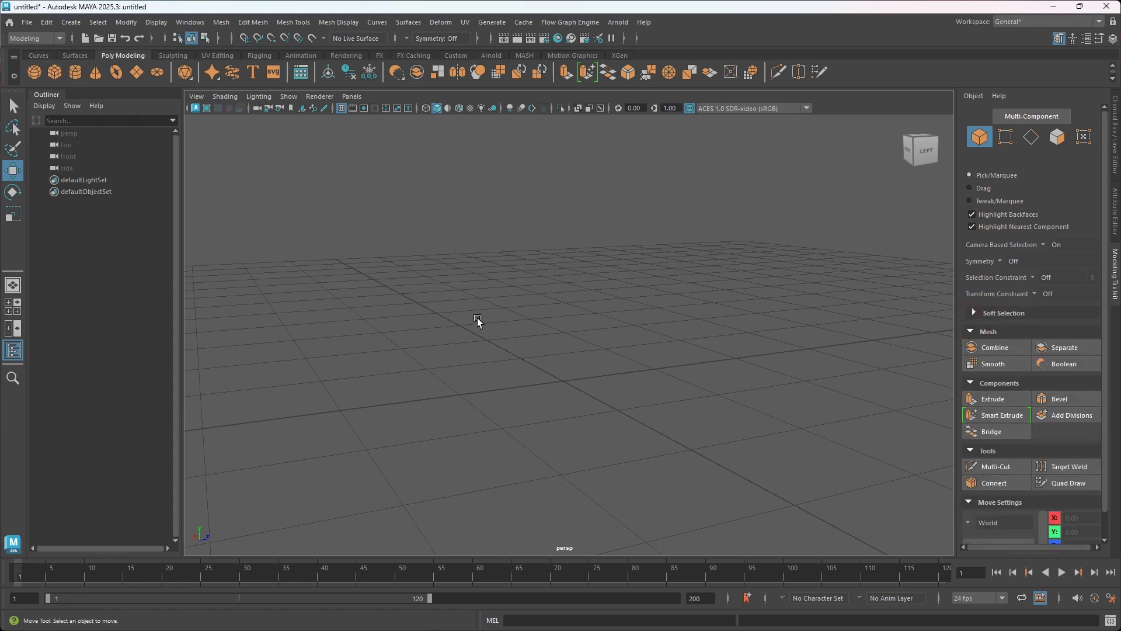
# Create a polygon cube at the origin
pyautogui.keyDown('alt'); pyautogui.moveTo(551, 358); pyautogui.dragTo(488, 404); pyautogui.keyUp('alt')
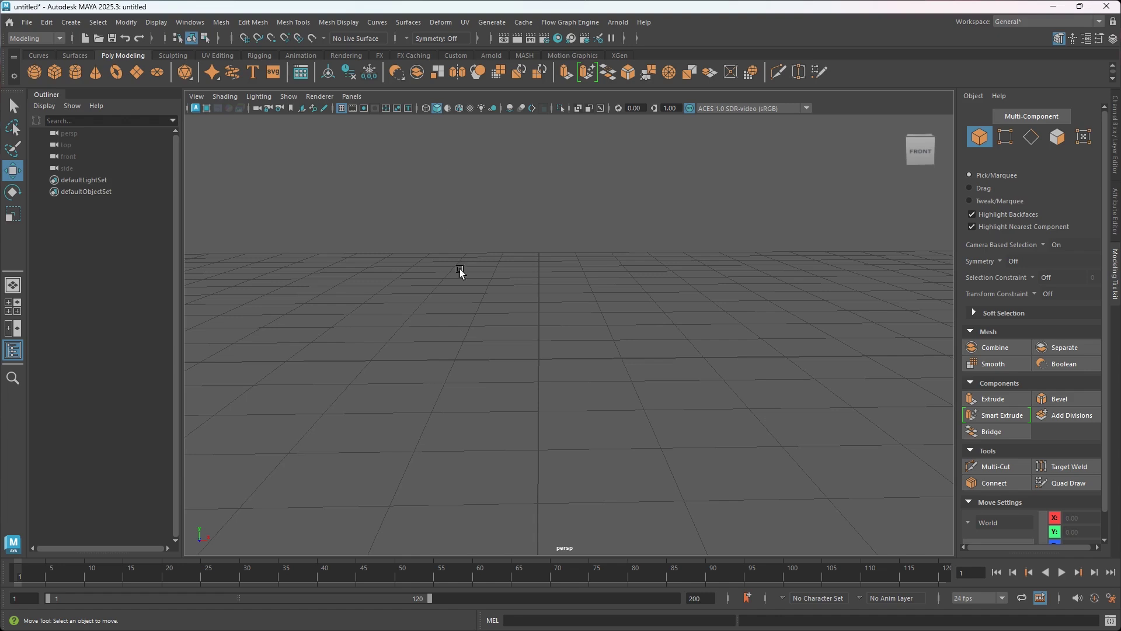
pyautogui.press('space')
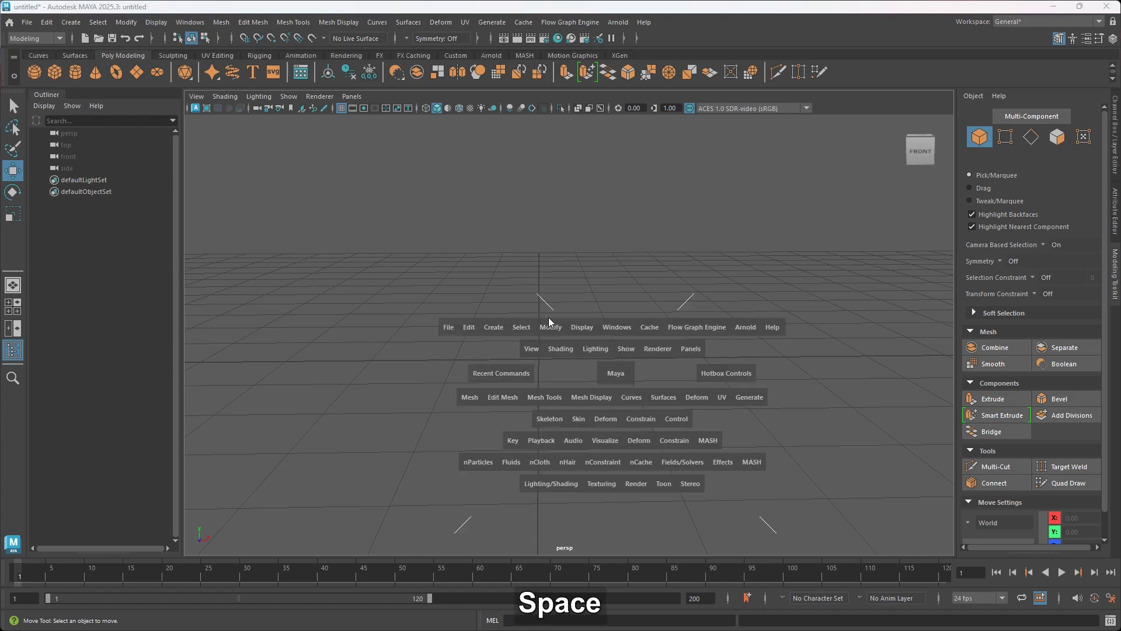
pyautogui.click(493, 328)
pyautogui.moveTo(526, 54)
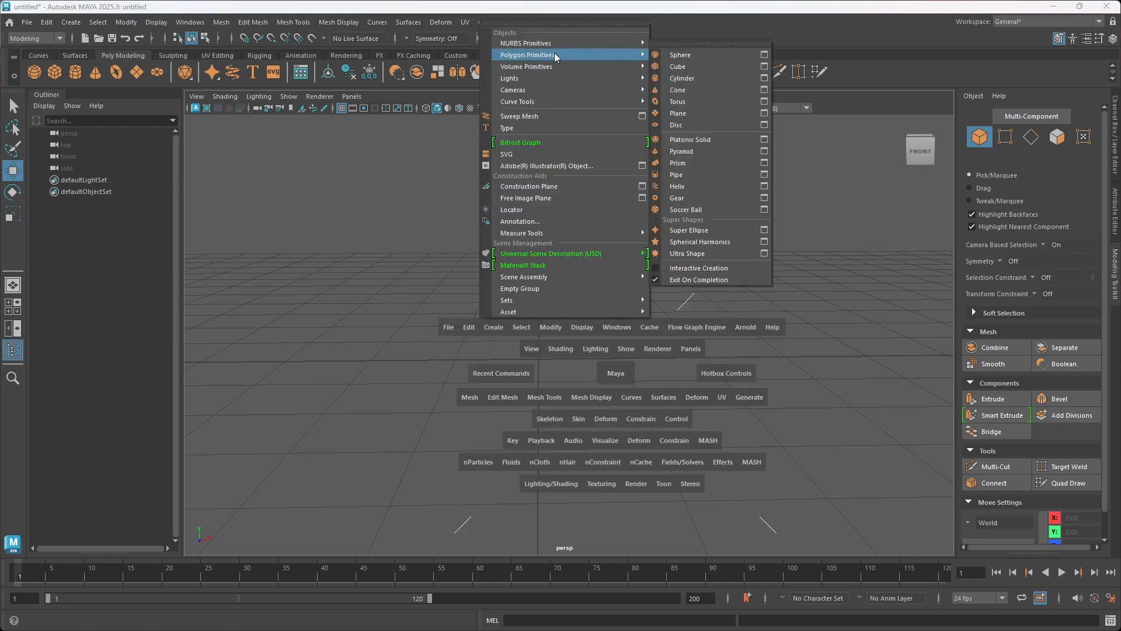
pyautogui.click(719, 66)
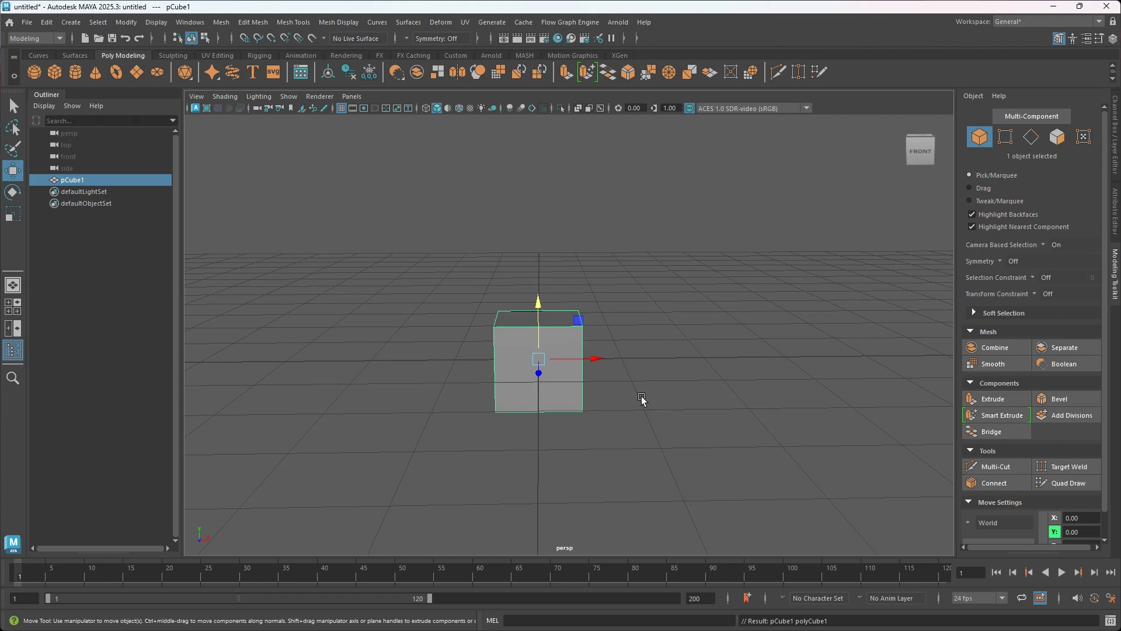
# Insert a vertical edge loop through the middle of the cube with Multi-Cut, and switch back to the Move tool
pyautogui.moveTo(562, 422)
pyautogui.keyDown('alt'); pyautogui.mouseDown()
pyautogui.moveTo(585, 421)
pyautogui.moveTo(519, 425)
pyautogui.moveTo(583, 423)
pyautogui.moveTo(570, 412)
pyautogui.mouseUp(); pyautogui.keyUp('alt')
pyautogui.scroll(2, 555, 429)
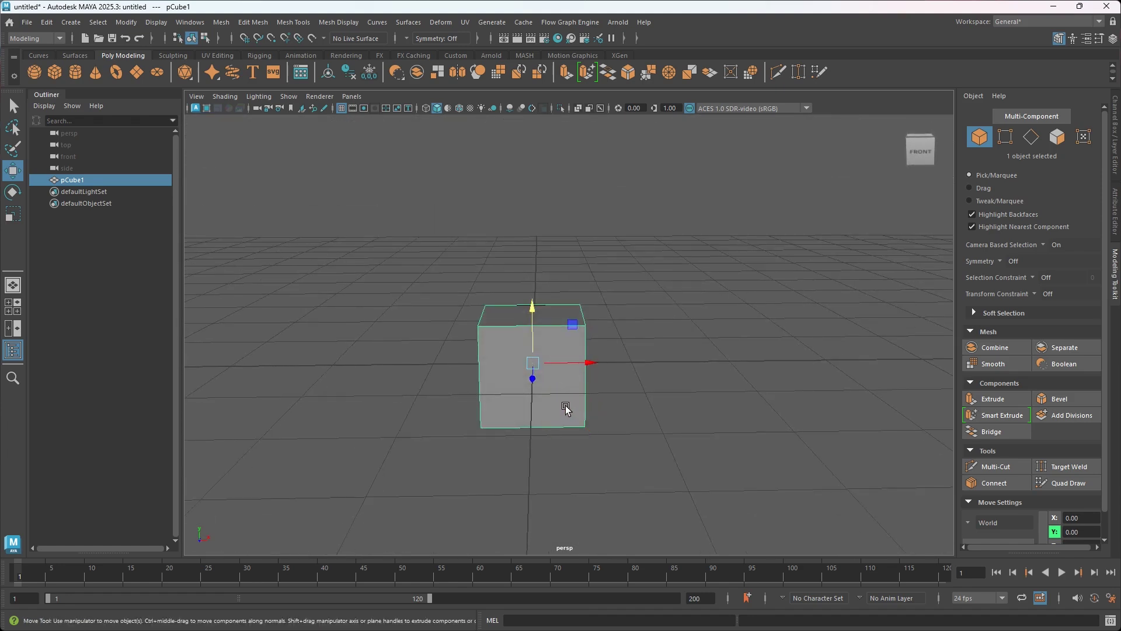
pyautogui.press('m')
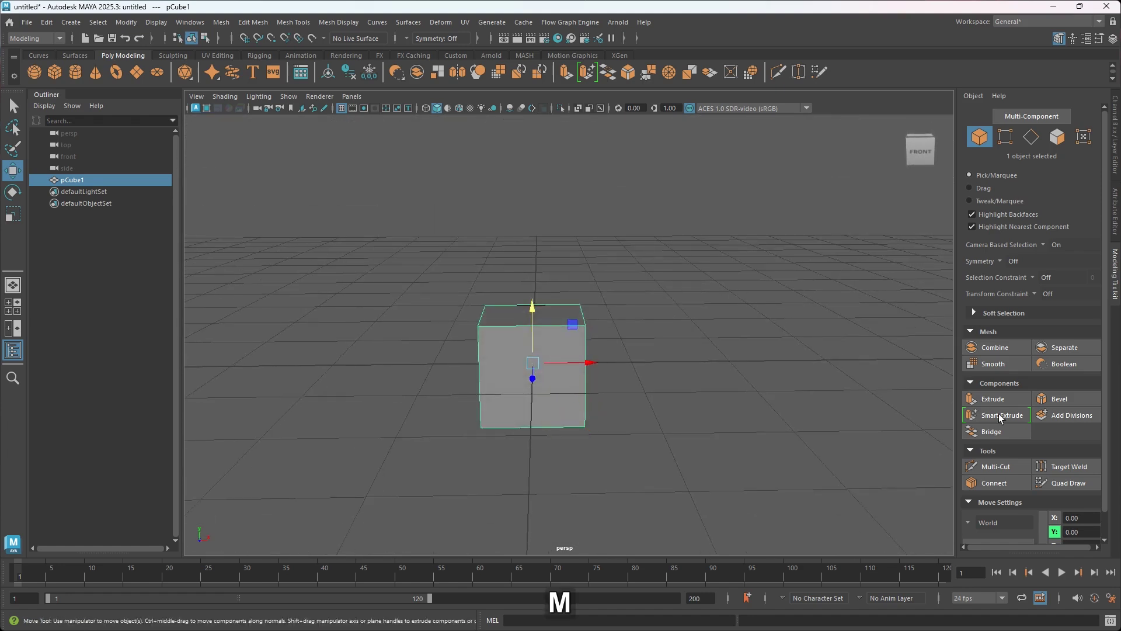
pyautogui.click(999, 467)
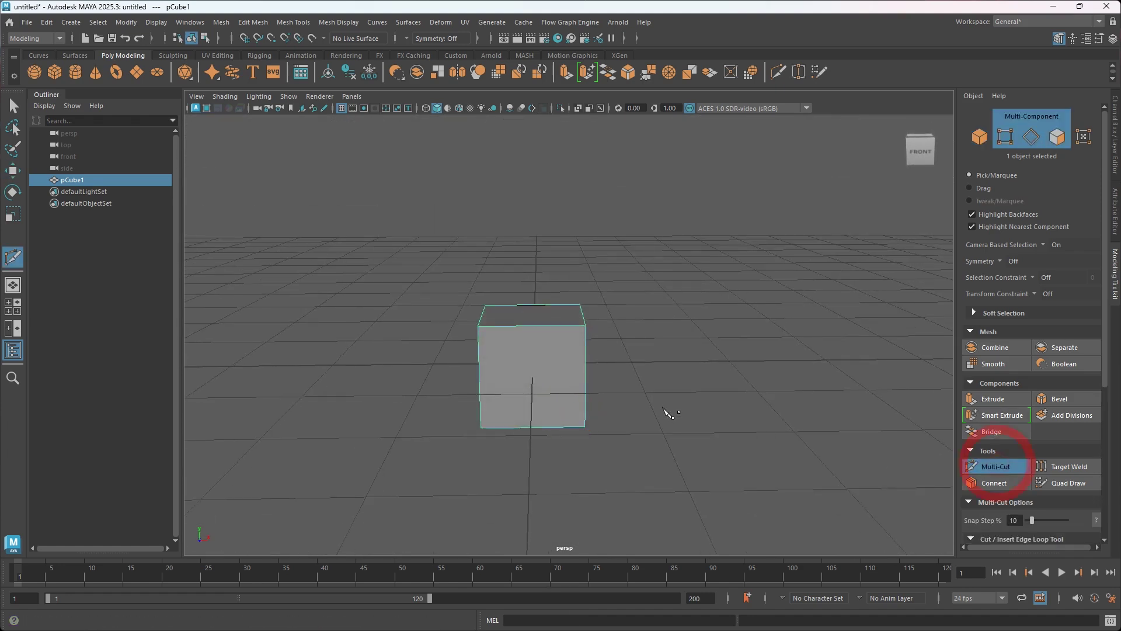
pyautogui.keyDown('ctrl'); pyautogui.middleClick(533, 380); pyautogui.keyUp('ctrl')
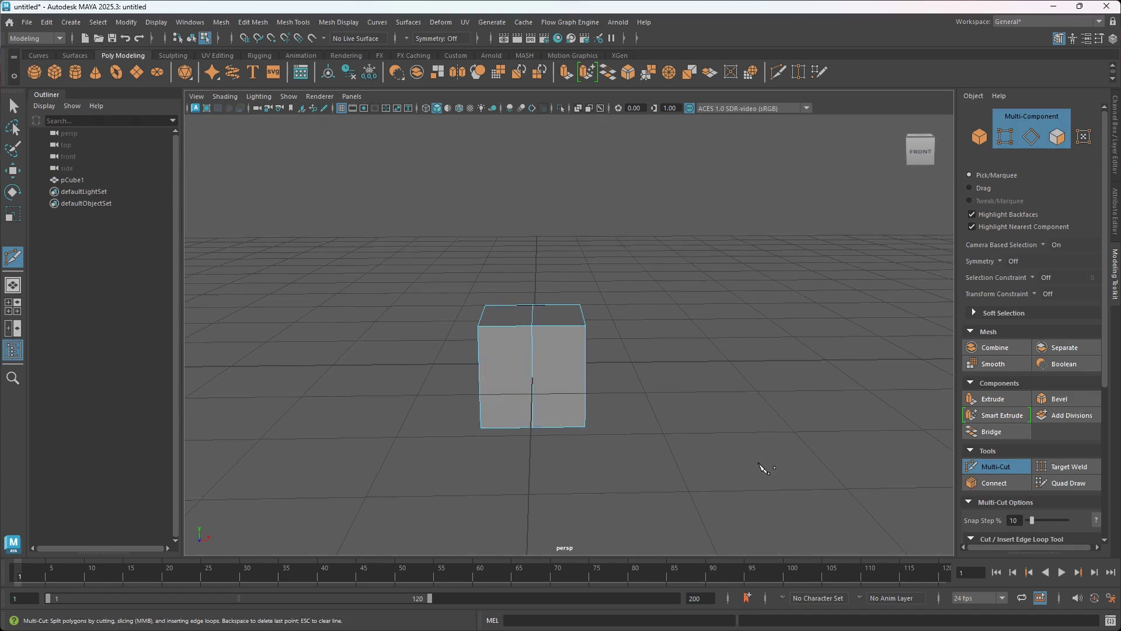
pyautogui.press('w')
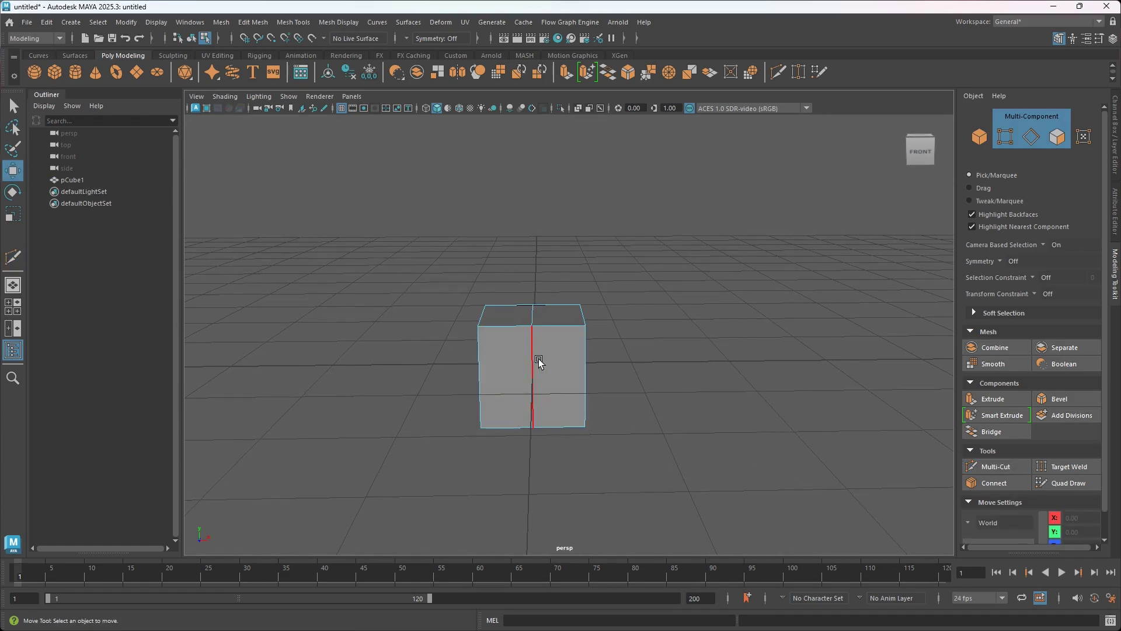
pyautogui.keyDown('alt'); pyautogui.moveTo(549, 367); pyautogui.dragTo(583, 375); pyautogui.keyUp('alt')
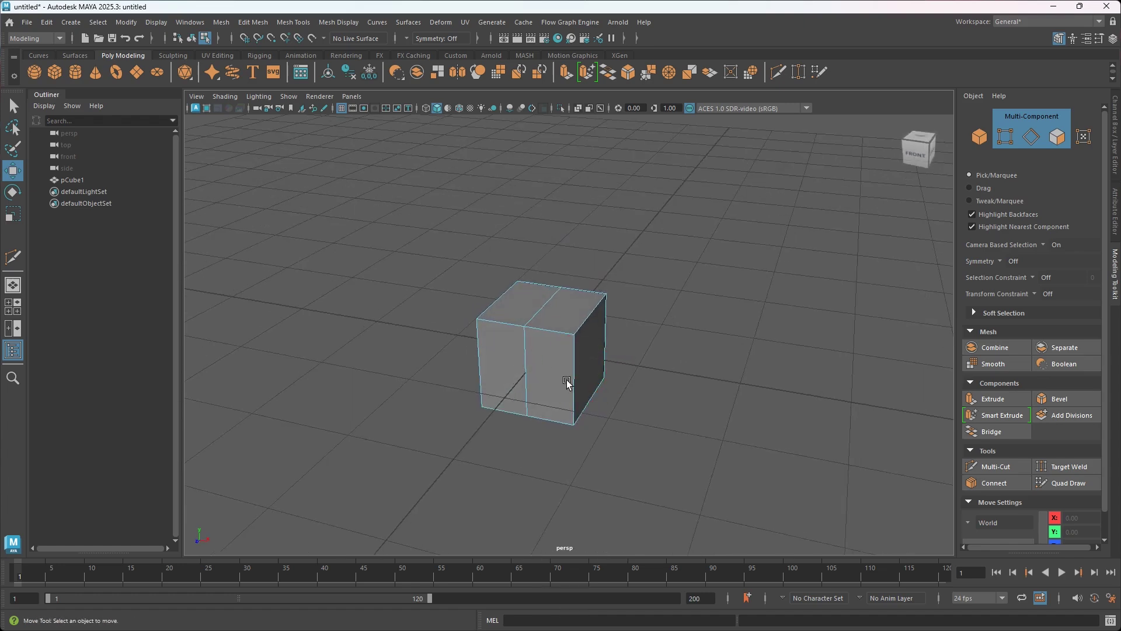
# Select the cube's front right vertical edge and move it outward along X
pyautogui.scroll(2, 589, 392)
pyautogui.keyDown('alt'); pyautogui.moveTo(590, 393); pyautogui.dragTo(560, 377, button='middle'); pyautogui.keyUp('alt')
pyautogui.keyDown('alt'); pyautogui.moveTo(550, 405); pyautogui.dragTo(546, 387); pyautogui.keyUp('alt')
pyautogui.scroll(3, 554, 373)
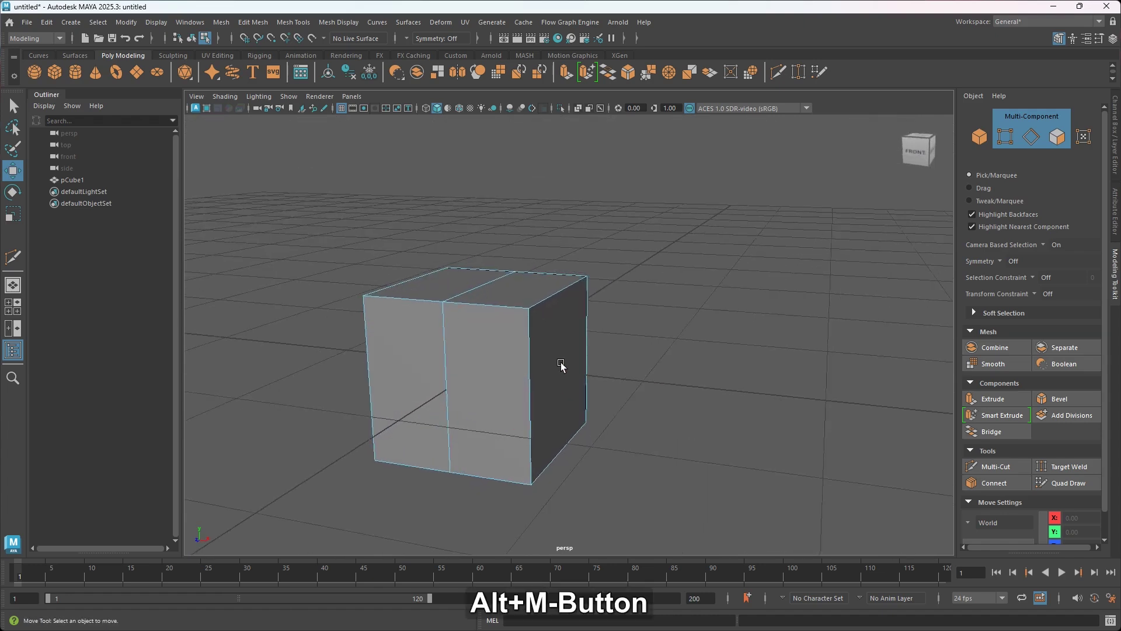
pyautogui.click(540, 375)
pyautogui.keyDown('alt'); pyautogui.moveTo(540, 376); pyautogui.dragTo(563, 430); pyautogui.keyUp('alt')
pyautogui.moveTo(625, 399); pyautogui.dragTo(680, 390)
pyautogui.keyDown('alt'); pyautogui.moveTo(707, 408); pyautogui.dragTo(798, 391, button='middle'); pyautogui.keyUp('alt')
# Move the cube's front left vertical edge outward along X to -0.84, and try marquee-selecting the edges on each side
pyautogui.click(467, 401)
pyautogui.moveTo(519, 397); pyautogui.dragTo(452, 396)
pyautogui.click(455, 395)
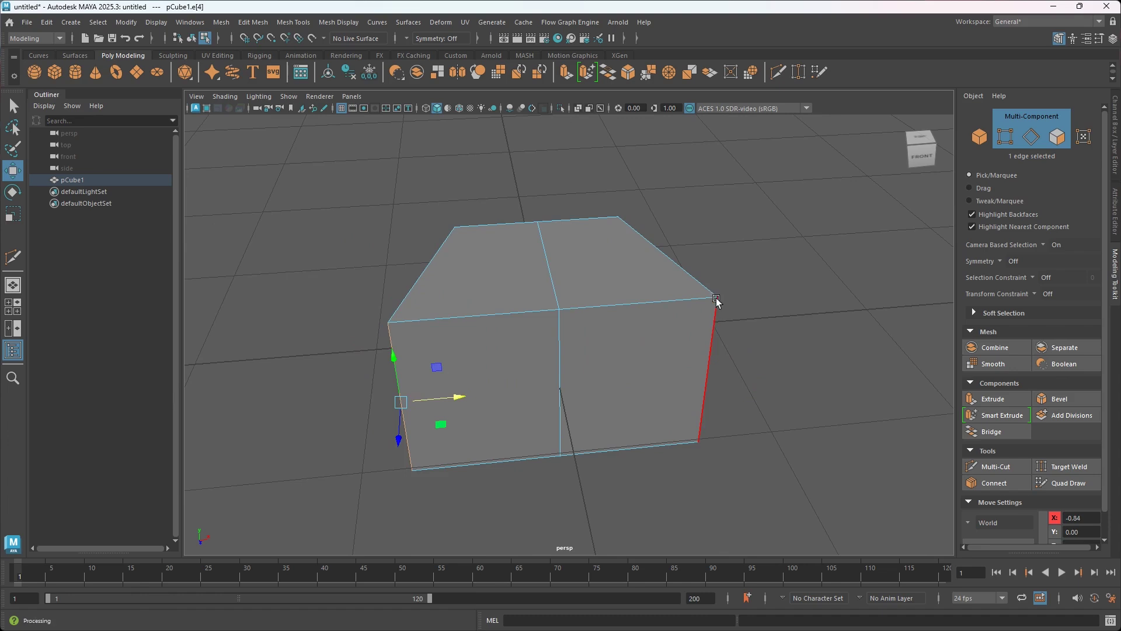
pyautogui.moveTo(609, 188); pyautogui.dragTo(813, 380)
pyautogui.moveTo(387, 186); pyautogui.dragTo(436, 538)
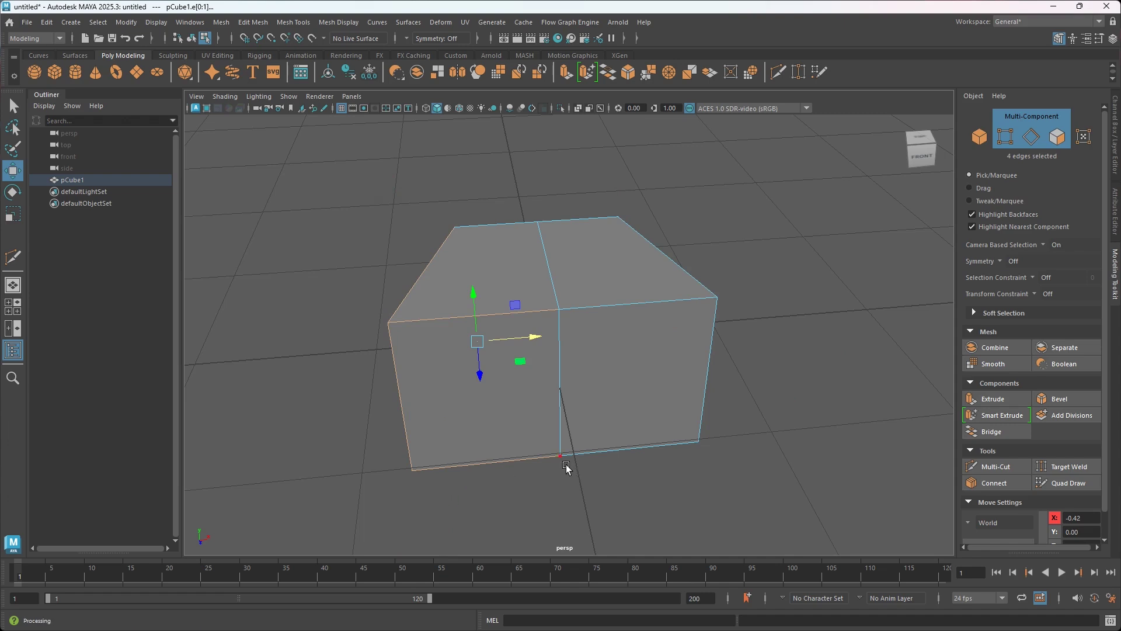
# Undo the edge selections and the outward moves of both front vertical edges
pyautogui.hotkey('ctrl', 'z')
pyautogui.hotkey('ctrl', 'z')
pyautogui.hotkey('ctrl', 'z')
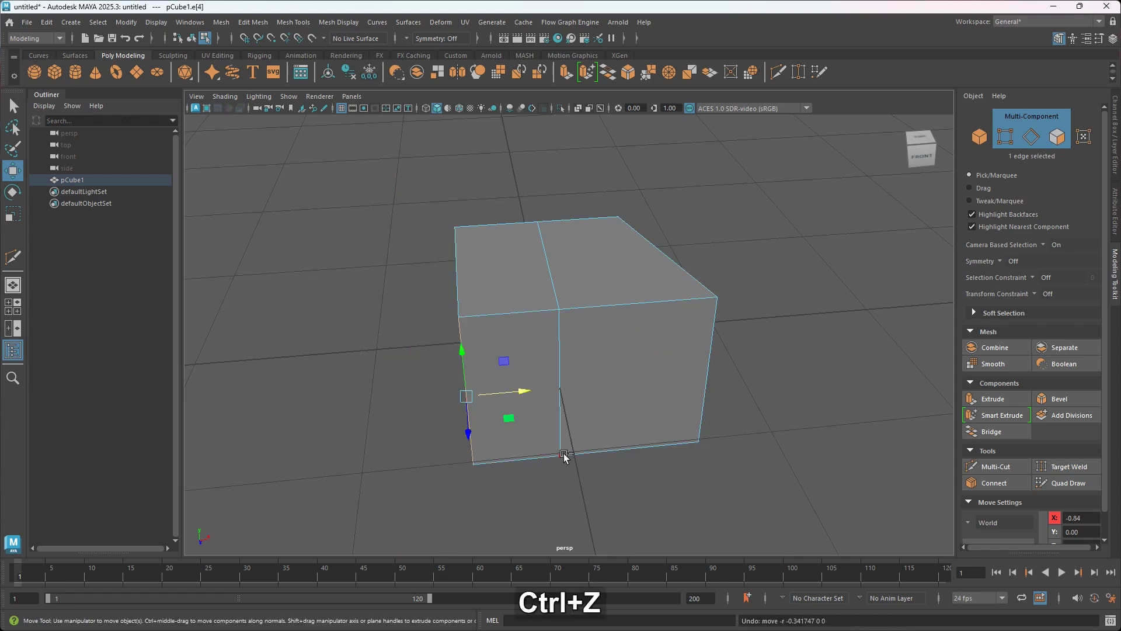
pyautogui.hotkey('ctrl', 'z')
pyautogui.hotkey('ctrl', 'z')
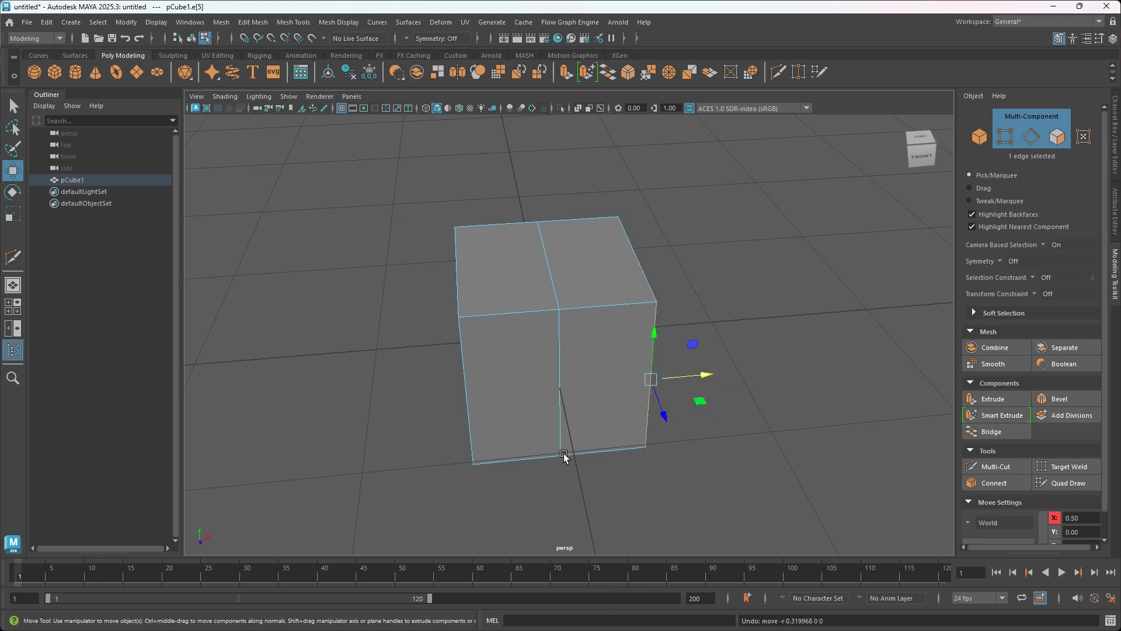
# Select the cube's top right edge and pull it outward along X
pyautogui.keyDown('alt'); pyautogui.moveTo(726, 464); pyautogui.dragTo(683, 440); pyautogui.keyUp('alt')
pyautogui.keyDown('alt'); pyautogui.moveTo(683, 439); pyautogui.dragTo(590, 482, button='middle'); pyautogui.keyUp('alt')
pyautogui.keyDown('alt'); pyautogui.moveTo(589, 479); pyautogui.dragTo(670, 445); pyautogui.keyUp('alt')
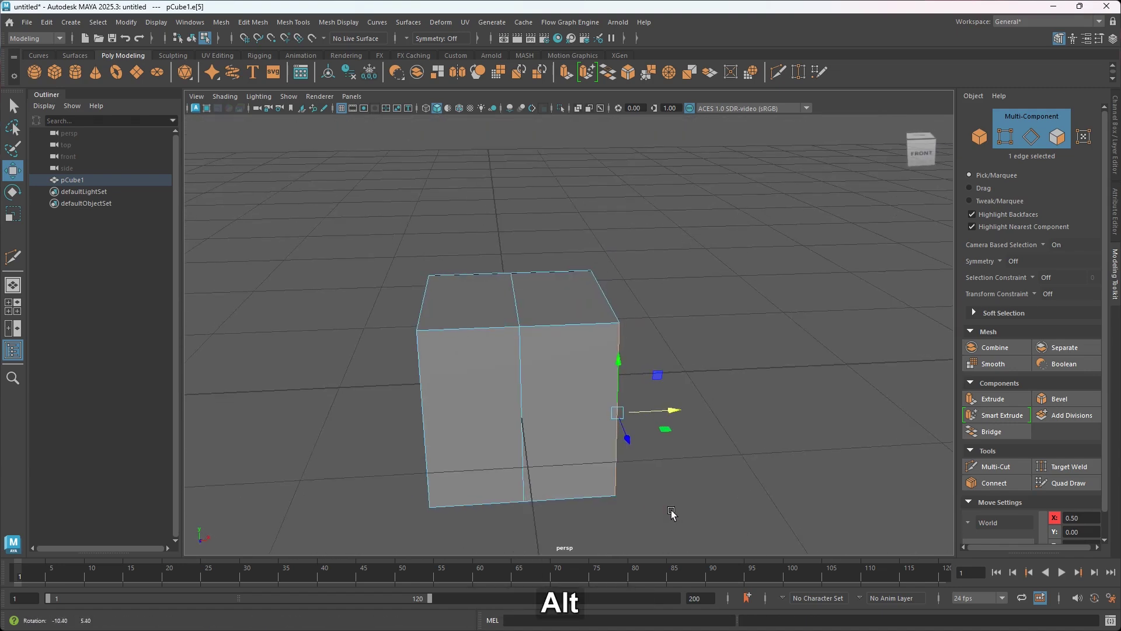
pyautogui.keyDown('alt'); pyautogui.moveTo(673, 486); pyautogui.dragTo(614, 369); pyautogui.keyUp('alt')
pyautogui.click(580, 314)
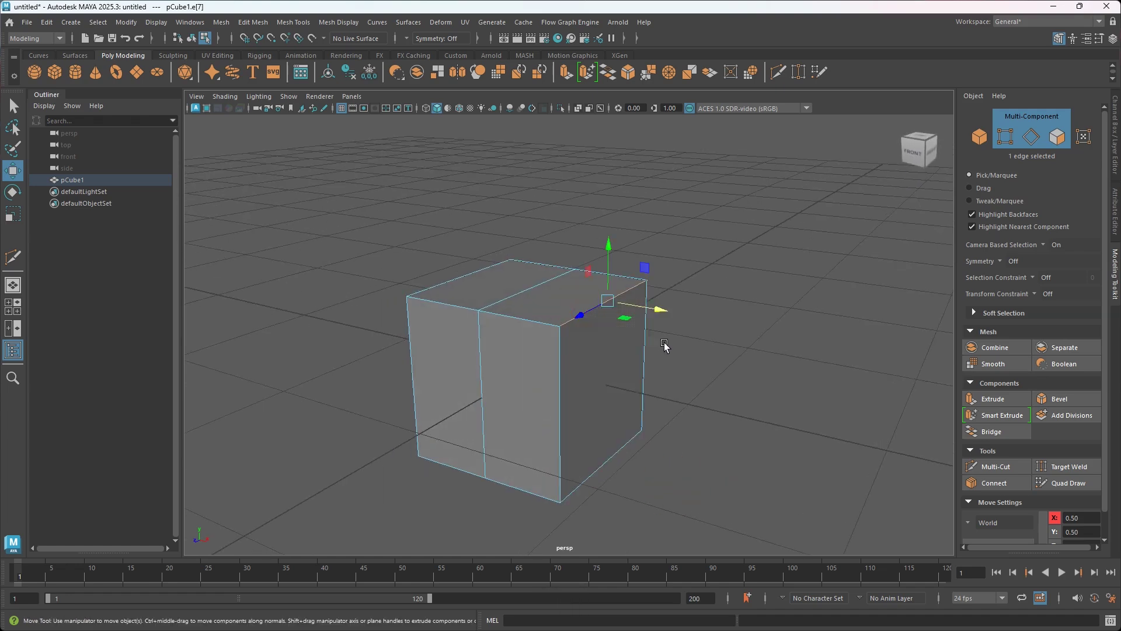
pyautogui.moveTo(659, 311); pyautogui.dragTo(722, 320)
# Move the cube's bottom right edge and its front right vertical edge outward along X
pyautogui.moveTo(676, 494)
pyautogui.keyDown('alt'); pyautogui.mouseDown()
pyautogui.moveTo(700, 458)
pyautogui.moveTo(671, 476)
pyautogui.mouseUp(); pyautogui.keyUp('alt')
pyautogui.click(599, 478)
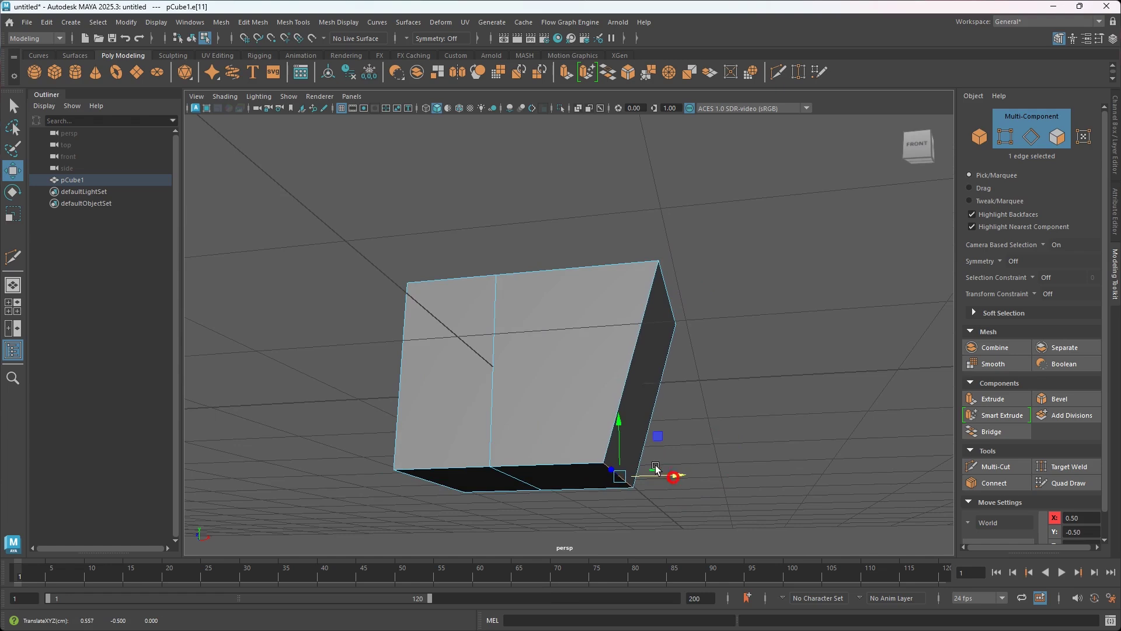
pyautogui.click(620, 397)
pyautogui.moveTo(686, 353); pyautogui.dragTo(753, 433)
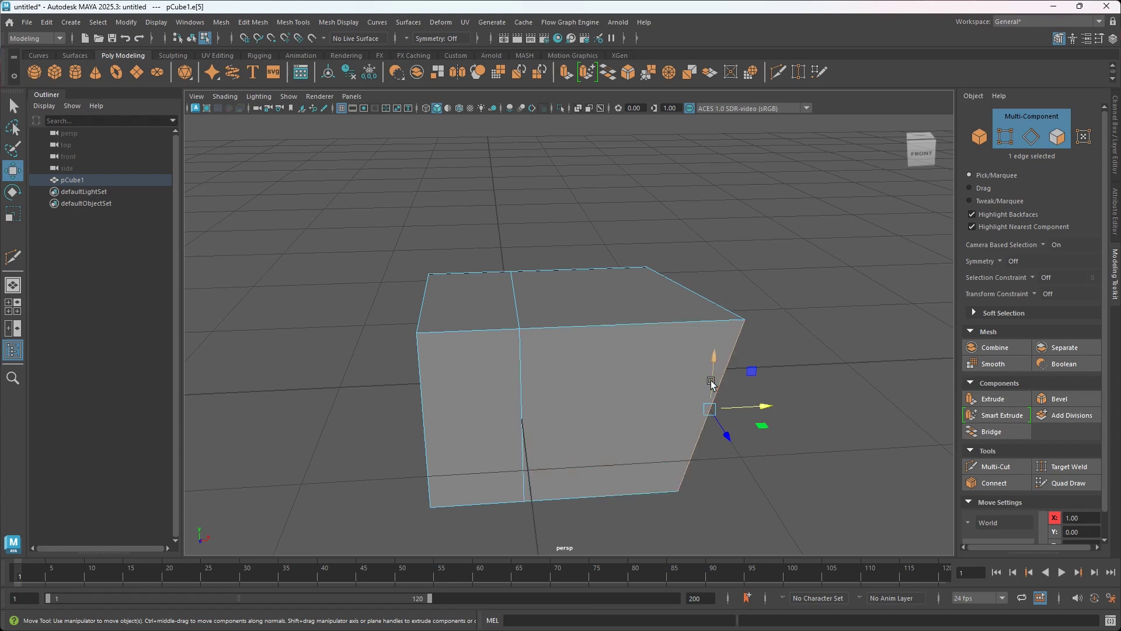
# Try to mirror the whole uneven cube across the world X axis, inspect the result and undo the mirror
pyautogui.click(227, 24)
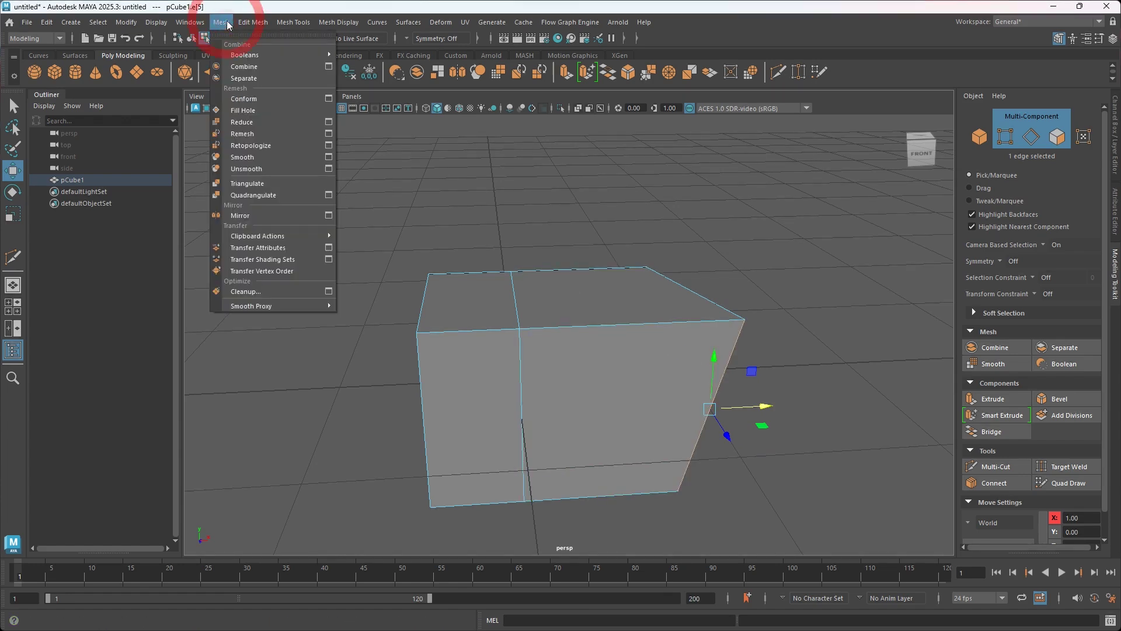
pyautogui.click(237, 216)
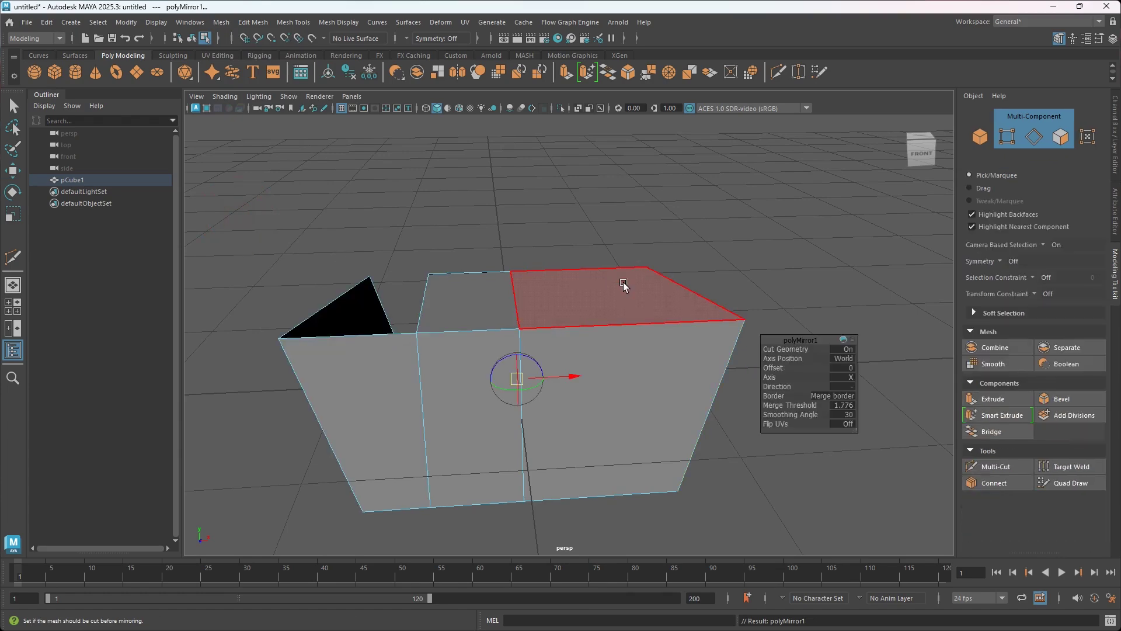
pyautogui.keyDown('alt'); pyautogui.moveTo(557, 381); pyautogui.dragTo(644, 398); pyautogui.keyUp('alt')
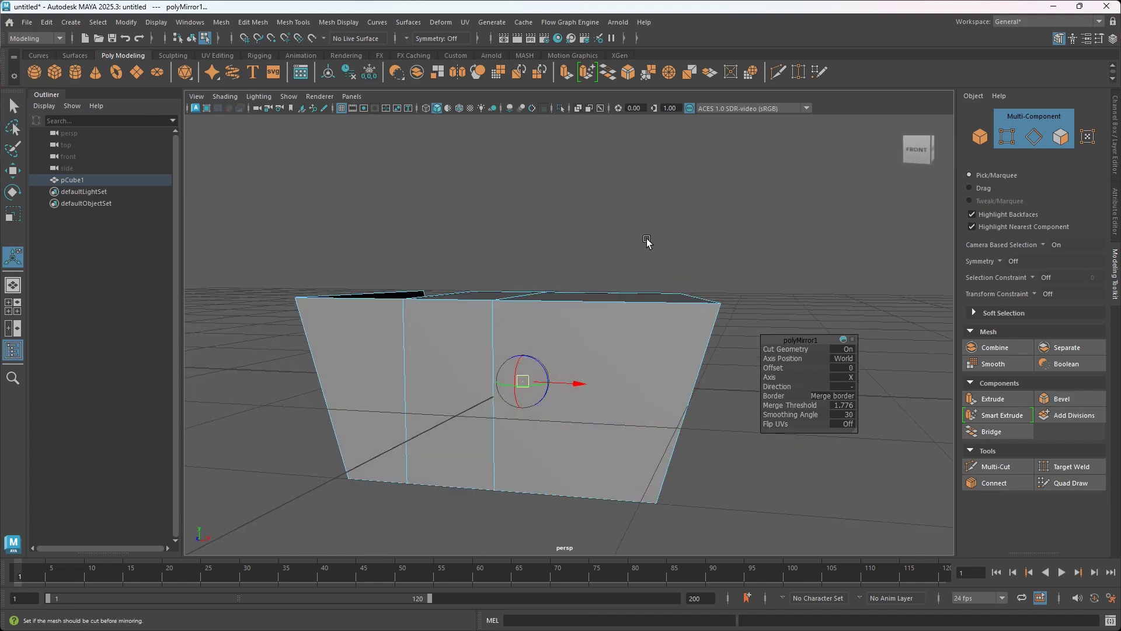
pyautogui.keyDown('alt'); pyautogui.moveTo(619, 419); pyautogui.dragTo(637, 431); pyautogui.keyUp('alt')
pyautogui.keyDown('alt'); pyautogui.moveTo(577, 367); pyautogui.dragTo(584, 336, button='middle'); pyautogui.keyUp('alt')
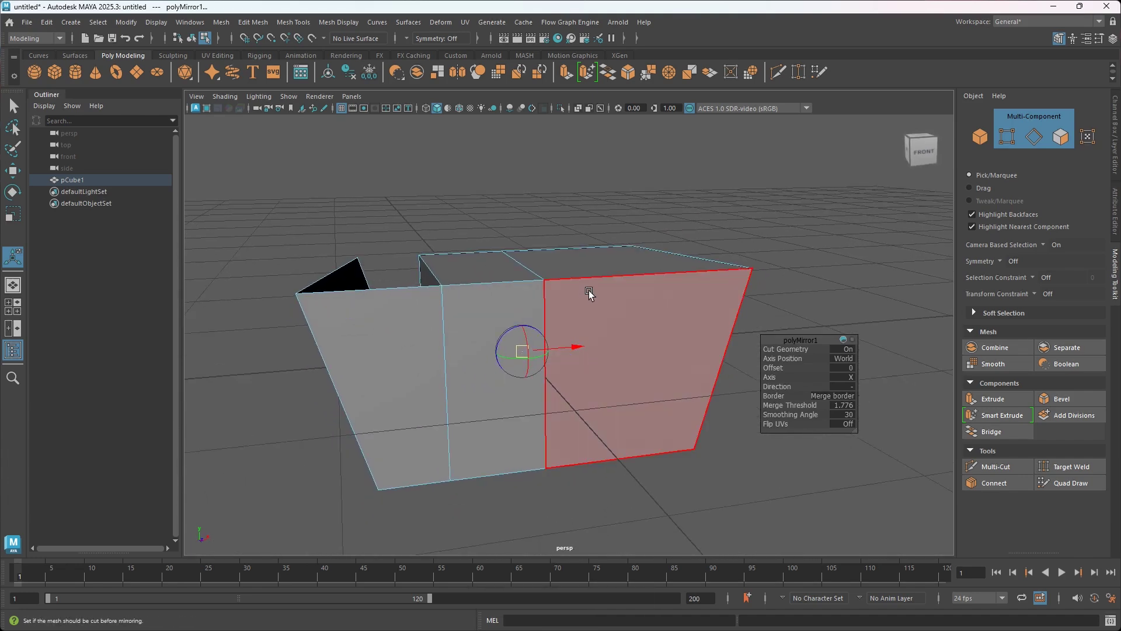
pyautogui.press('Escape')
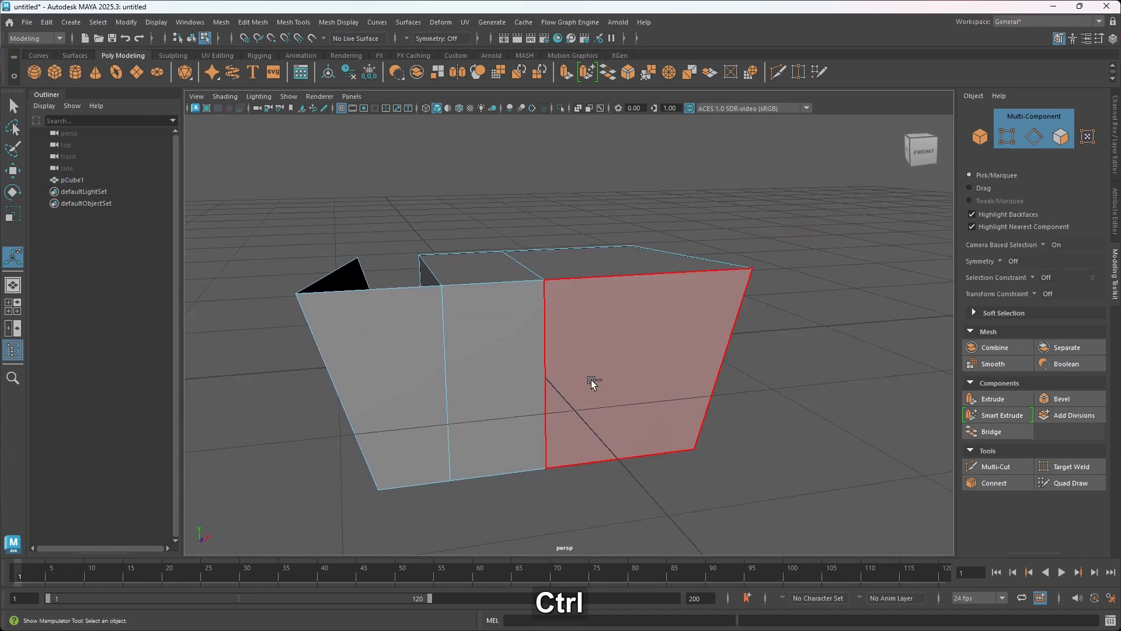
pyautogui.hotkey('ctrl', 'z')
pyautogui.hotkey('ctrl', 'z')
pyautogui.keyDown('alt'); pyautogui.moveTo(590, 365); pyautogui.dragTo(583, 390); pyautogui.keyUp('alt')
pyautogui.keyDown('alt'); pyautogui.moveTo(413, 305); pyautogui.dragTo(445, 318); pyautogui.keyUp('alt')
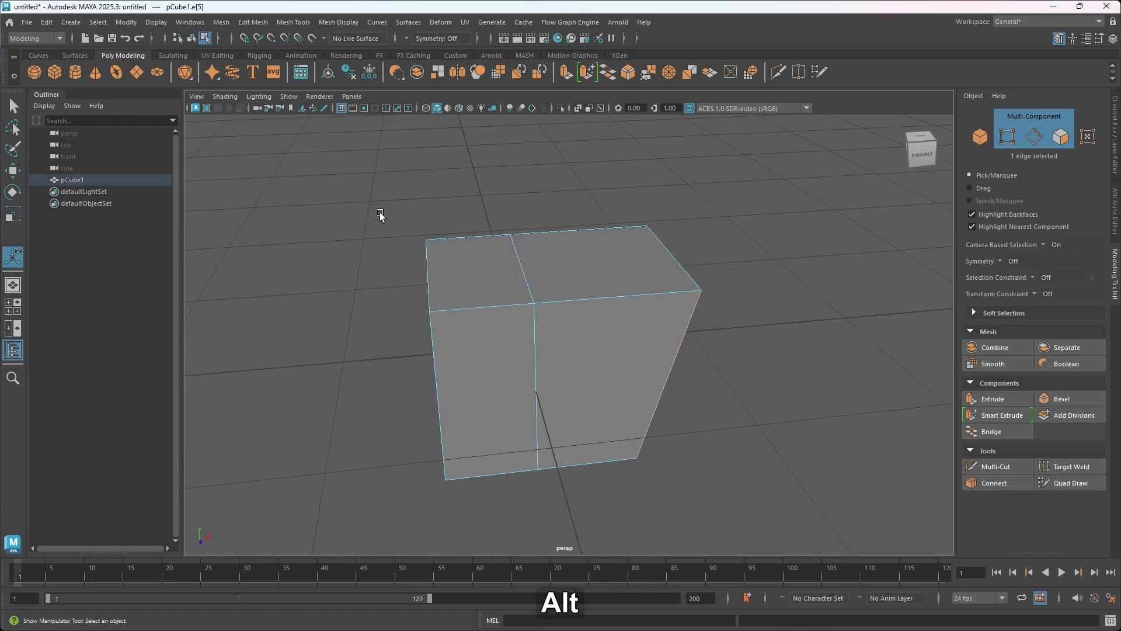
# Marquee-select the cube's left-half faces in face mode with Camera Based Selection on
pyautogui.moveTo(376, 202); pyautogui.dragTo(373, 235, button='right')
pyautogui.press('F11')
pyautogui.moveTo(400, 223); pyautogui.dragTo(547, 450)
pyautogui.keyDown('alt'); pyautogui.moveTo(755, 387); pyautogui.dragTo(718, 374); pyautogui.keyUp('alt')
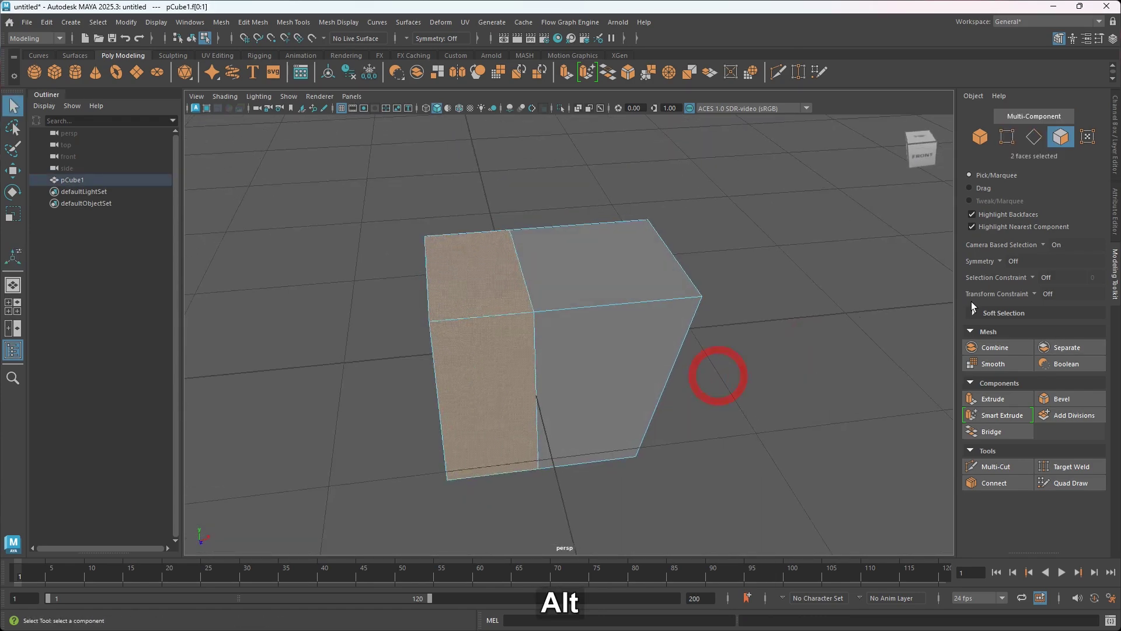
# Turn Camera Based Selection off and clear the face selection
pyautogui.click(1046, 244)
pyautogui.click(1069, 258)
pyautogui.click(766, 333)
# Marquee-select all faces of the cube's left half, delete them and return to object mode
pyautogui.keyDown('alt'); pyautogui.moveTo(508, 361); pyautogui.dragTo(505, 346); pyautogui.keyUp('alt')
pyautogui.moveTo(389, 198); pyautogui.dragTo(412, 500)
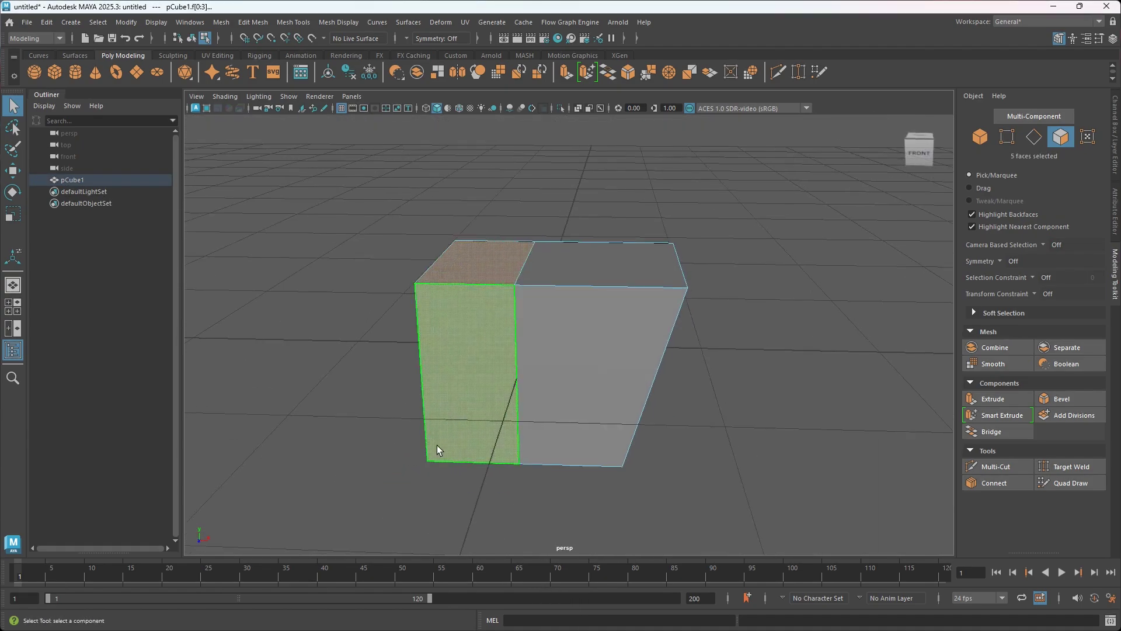
pyautogui.hotkey('ctrl', 'Delete')
pyautogui.keyDown('alt'); pyautogui.moveTo(439, 472); pyautogui.dragTo(488, 506); pyautogui.keyUp('alt')
pyautogui.moveTo(683, 350); pyautogui.dragTo(736, 280, button='right')
pyautogui.keyDown('alt'); pyautogui.moveTo(726, 363); pyautogui.dragTo(705, 423); pyautogui.keyUp('alt')
pyautogui.keyDown('alt'); pyautogui.moveTo(706, 422); pyautogui.dragTo(701, 448, button='middle'); pyautogui.keyUp('alt')
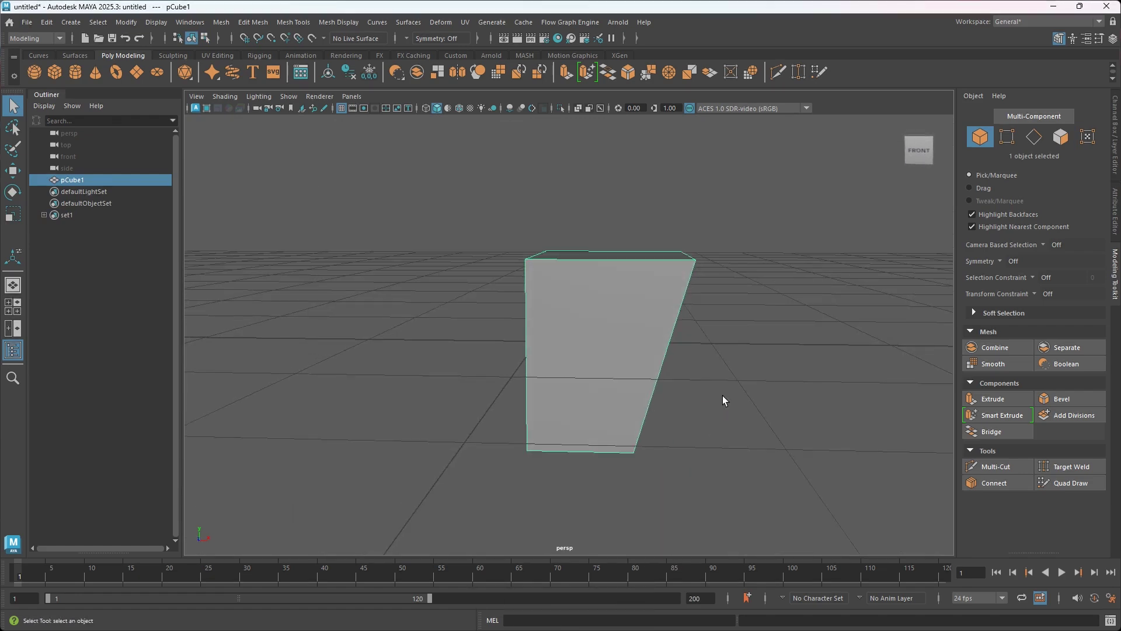
# Mirror the remaining right half across the world X axis and check the mirror's Axis Position options
pyautogui.moveTo(617, 274)
pyautogui.keyDown('shift'); pyautogui.mouseDown(button='right')
pyautogui.moveTo(601, 572)
pyautogui.moveTo(586, 418)
pyautogui.moveTo(617, 276)
pyautogui.mouseUp(button='right'); pyautogui.keyUp('shift')
pyautogui.click(222, 23)
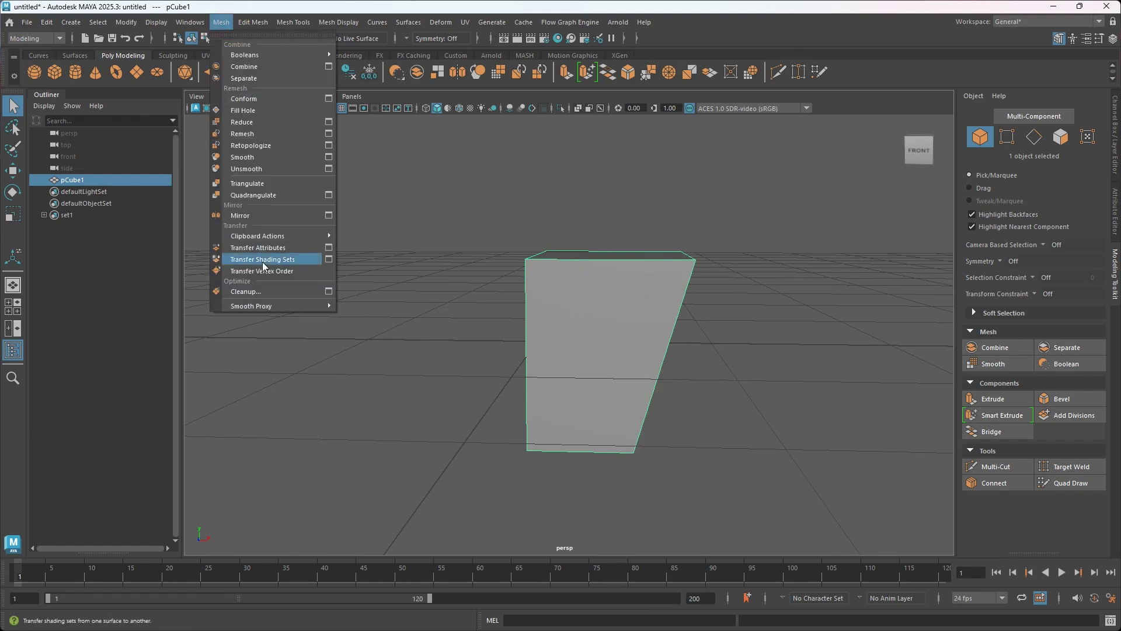
pyautogui.click(251, 214)
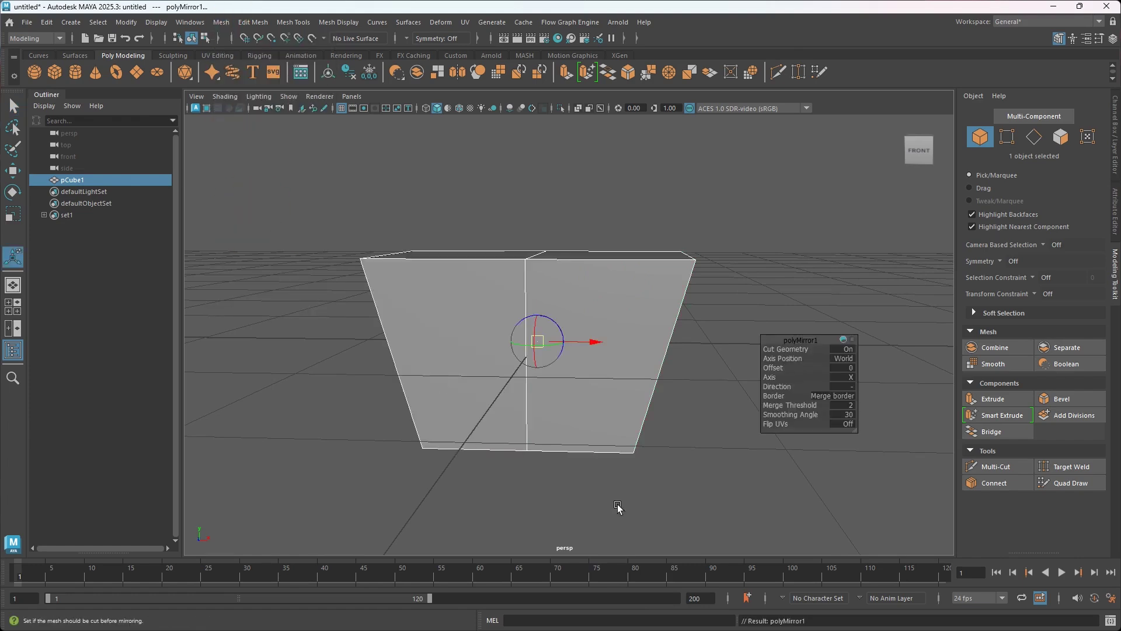
pyautogui.keyDown('alt'); pyautogui.moveTo(537, 381); pyautogui.dragTo(579, 373); pyautogui.keyUp('alt')
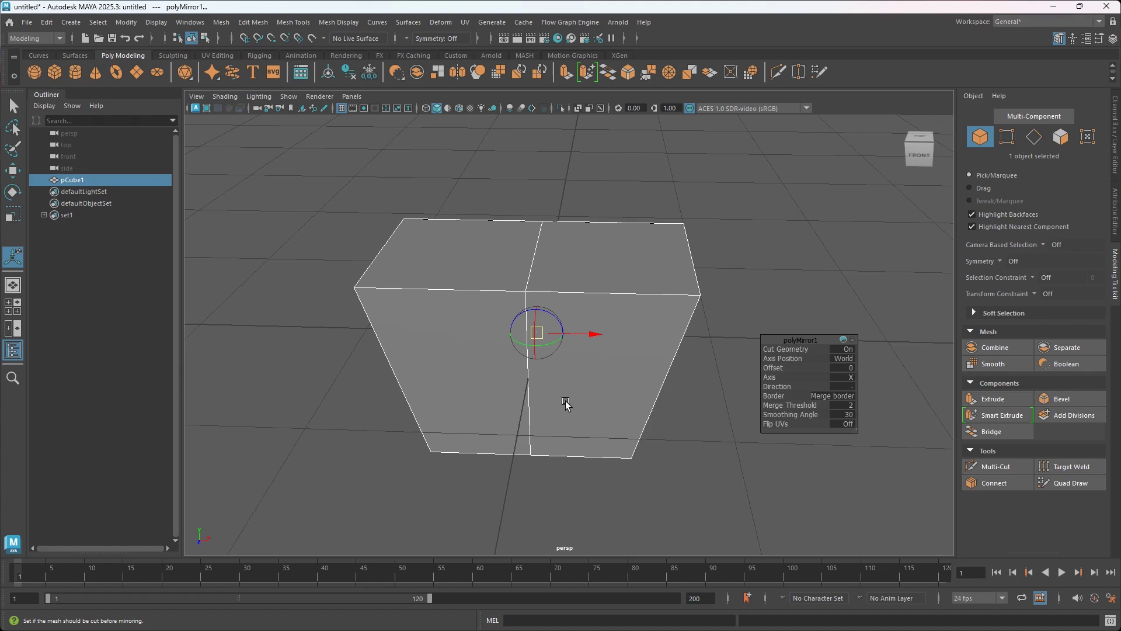
pyautogui.click(848, 362)
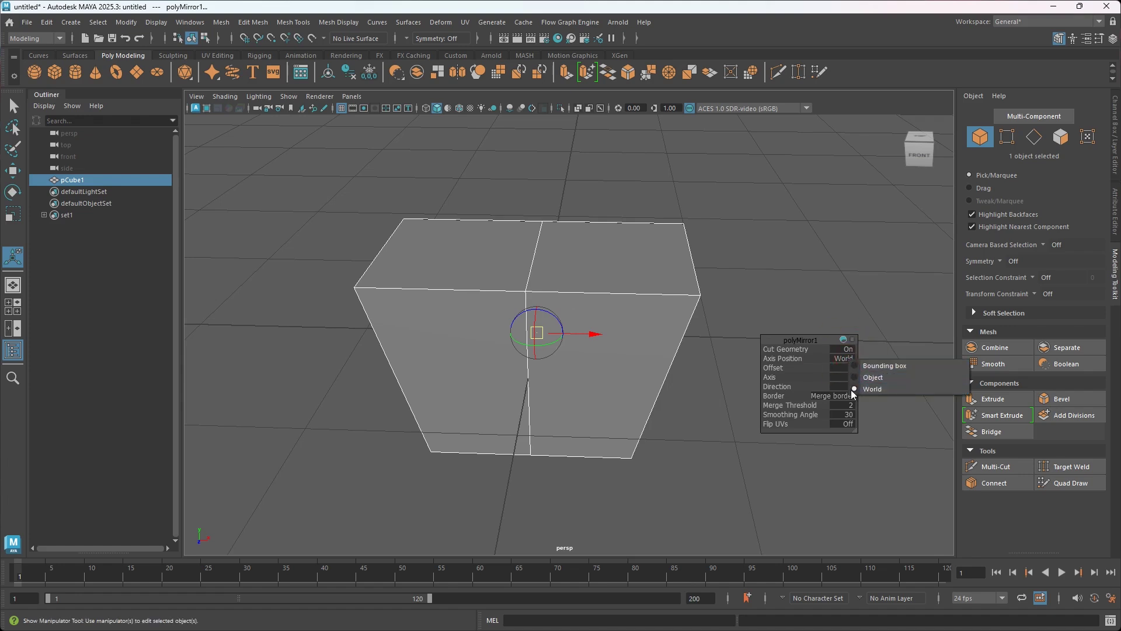
pyautogui.click(761, 286)
pyautogui.click(761, 287)
# Undo the mirror, the face deletion and the edge moves back to the regular cube with its centre loop
pyautogui.hotkey('ctrl', 'z')
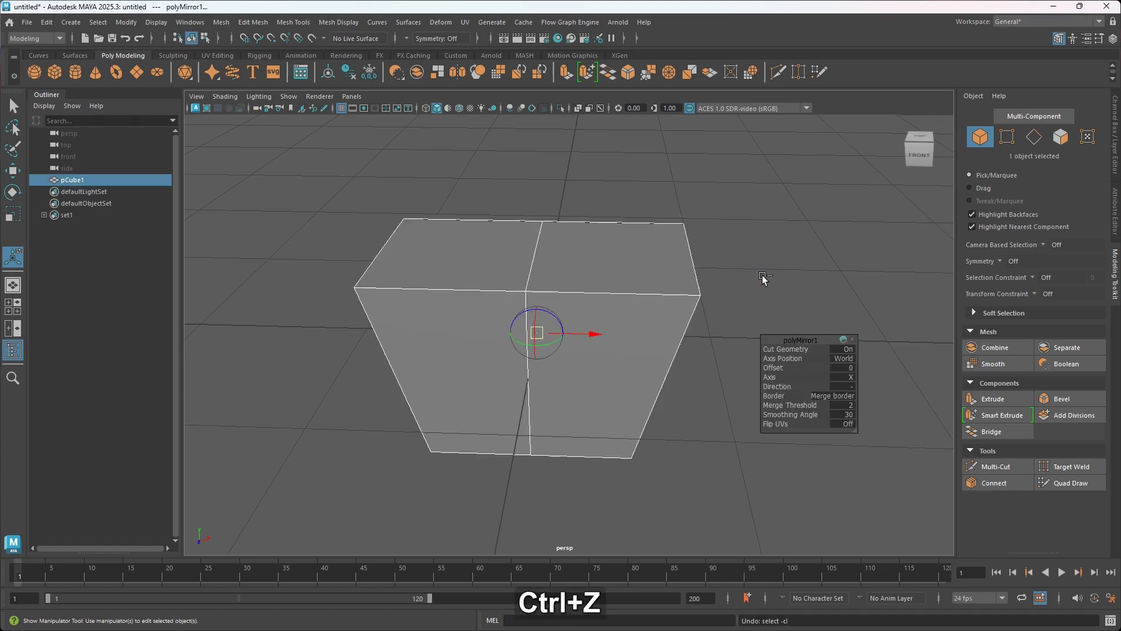
pyautogui.hotkey('ctrl', 'z')
pyautogui.hotkey('ctrl', 'z')
pyautogui.hotkey('ctrl', 'z')
pyautogui.hotkey('ctrl', 'z')
pyautogui.hotkey('ctrl', 'z')
pyautogui.hotkey('ctrl', 'z')
pyautogui.hotkey('ctrl', 'z')
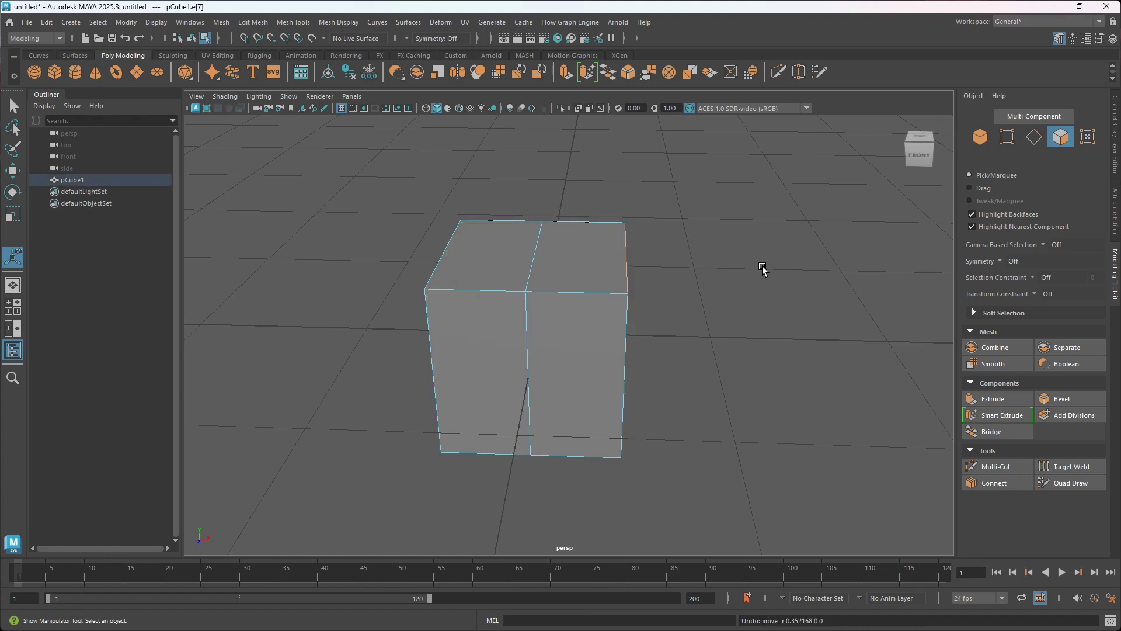
# Review the available Symmetry options and dismiss them without choosing one
pyautogui.keyDown('alt'); pyautogui.moveTo(664, 362); pyautogui.dragTo(645, 357); pyautogui.keyUp('alt')
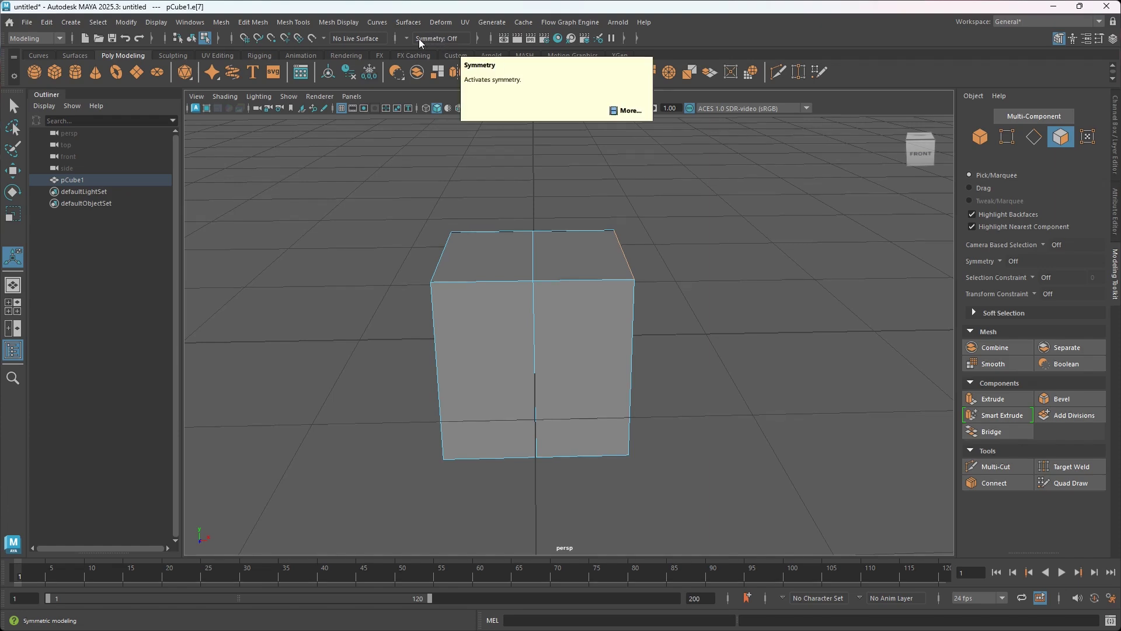
pyautogui.click(409, 36)
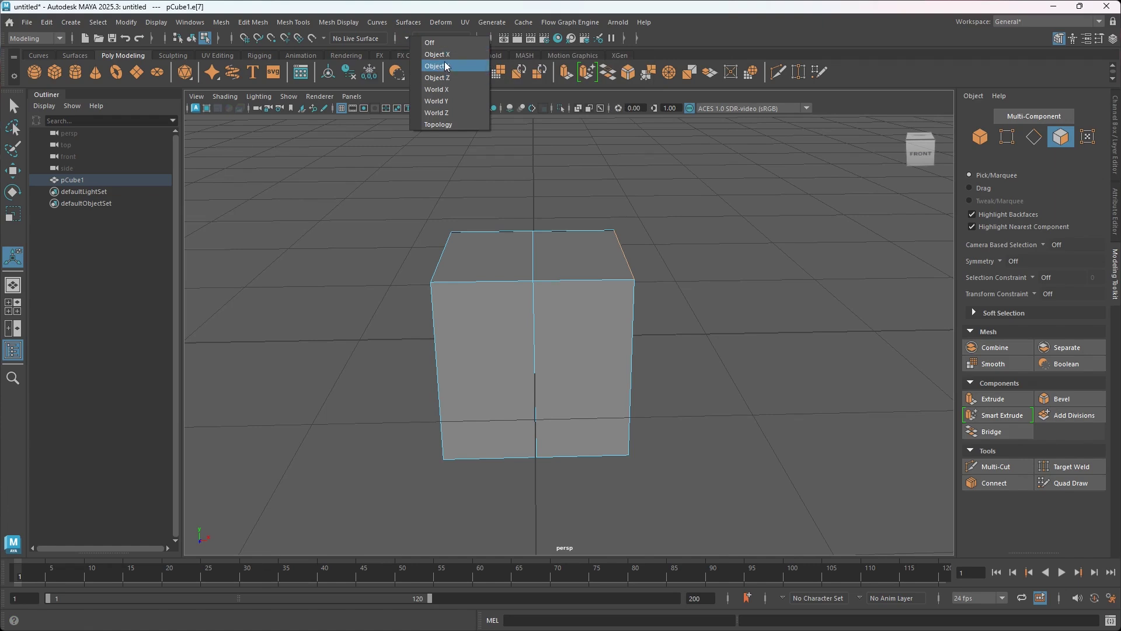
pyautogui.click(869, 13)
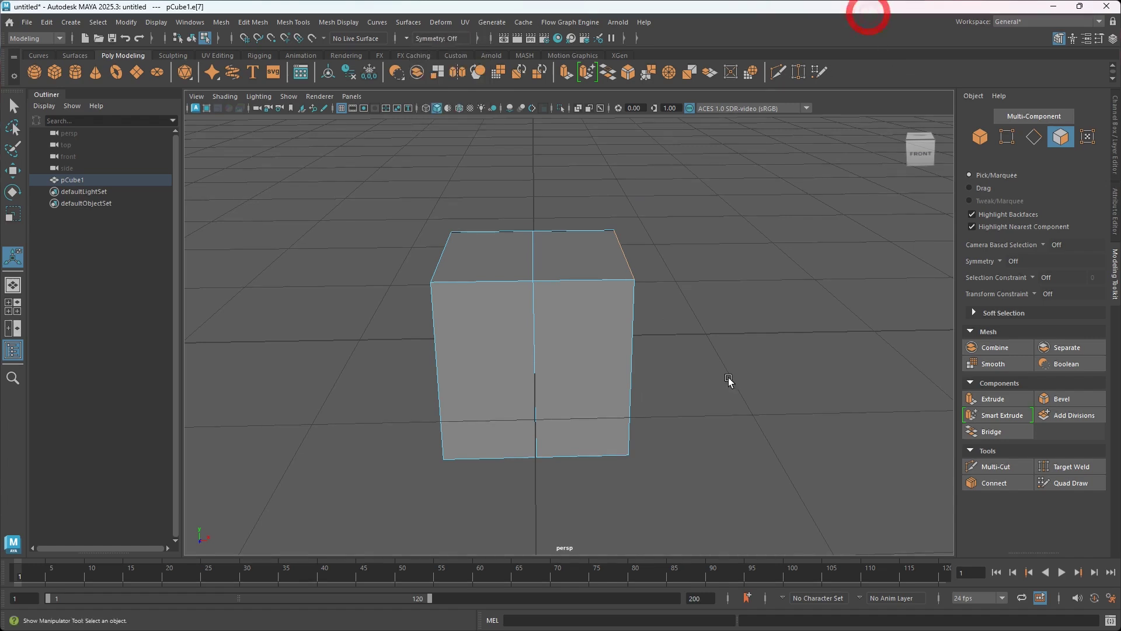
# Return the cube to object mode, activate the Move tool and set Symmetry to World X
pyautogui.scroll(-2, 670, 320)
pyautogui.keyDown('alt'); pyautogui.moveTo(695, 372); pyautogui.dragTo(688, 355, button='middle'); pyautogui.keyUp('alt')
pyautogui.keyDown('alt'); pyautogui.moveTo(688, 358); pyautogui.dragTo(638, 351); pyautogui.keyUp('alt')
pyautogui.moveTo(674, 283); pyautogui.dragTo(743, 260, button='right')
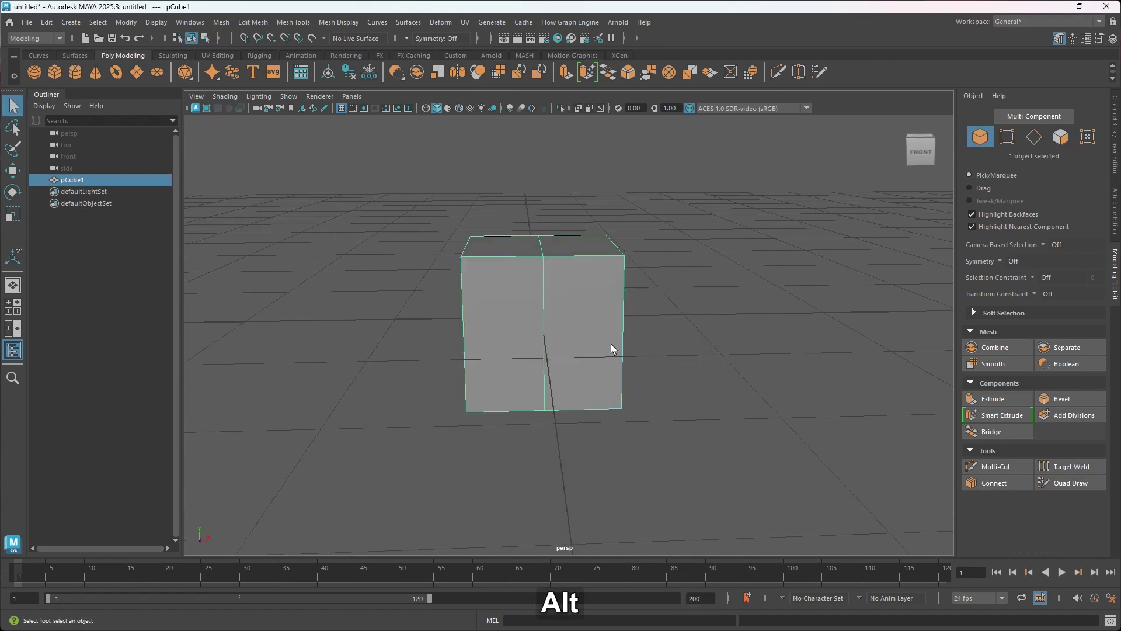
pyautogui.press('w')
pyautogui.keyDown('alt'); pyautogui.moveTo(700, 388); pyautogui.dragTo(713, 303); pyautogui.keyUp('alt')
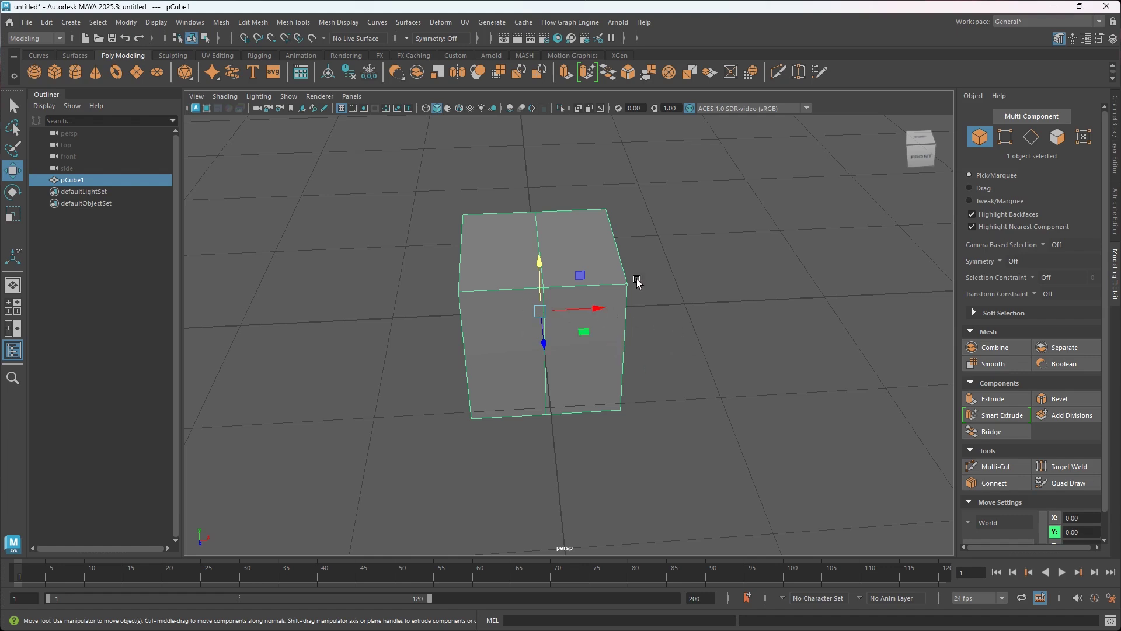
pyautogui.click(406, 39)
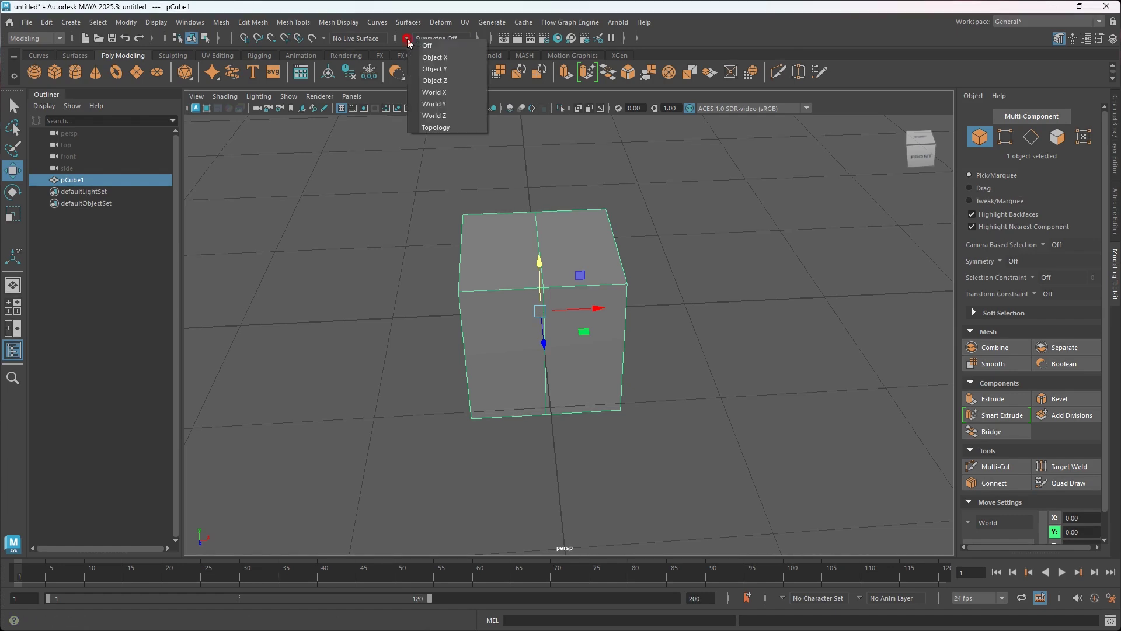
pyautogui.click(437, 93)
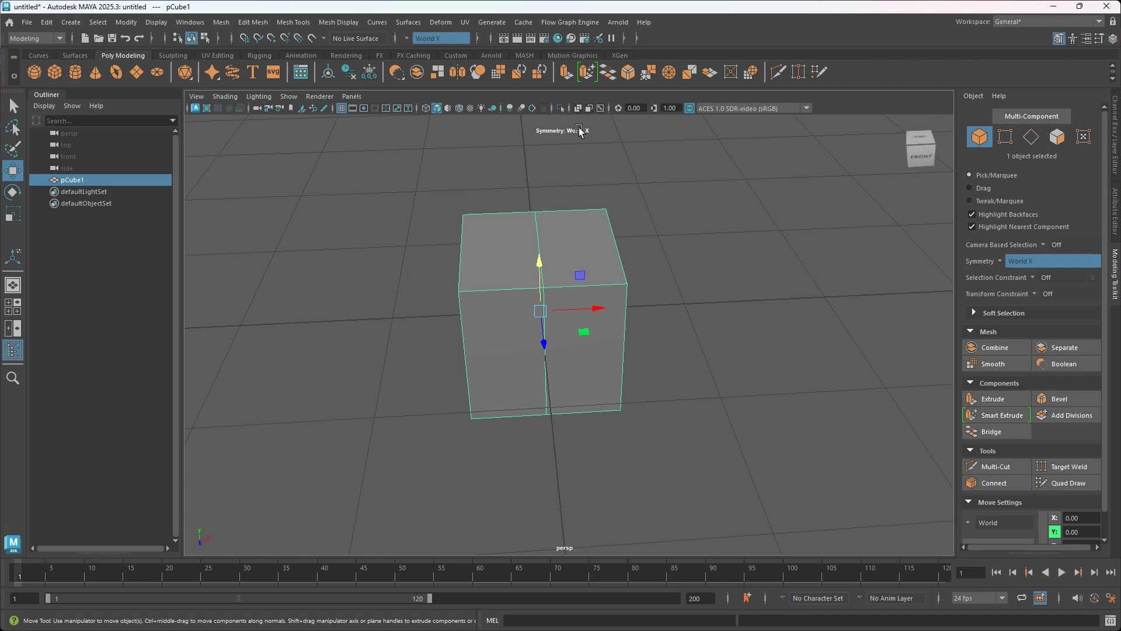
# In edge mode, select the cube's top right edge with symmetry and move it outward along X to 0.69
pyautogui.moveTo(702, 333)
pyautogui.keyDown('alt'); pyautogui.mouseDown()
pyautogui.moveTo(693, 325)
pyautogui.moveTo(706, 321)
pyautogui.mouseUp(); pyautogui.keyUp('alt')
pyautogui.moveTo(706, 322)
pyautogui.keyDown('alt'); pyautogui.mouseDown(button='middle')
pyautogui.moveTo(702, 365)
pyautogui.moveTo(723, 308)
pyautogui.mouseUp(button='middle'); pyautogui.keyUp('alt')
pyautogui.moveTo(721, 296); pyautogui.dragTo(718, 268, button='right')
pyautogui.click(615, 245)
pyautogui.click(747, 355)
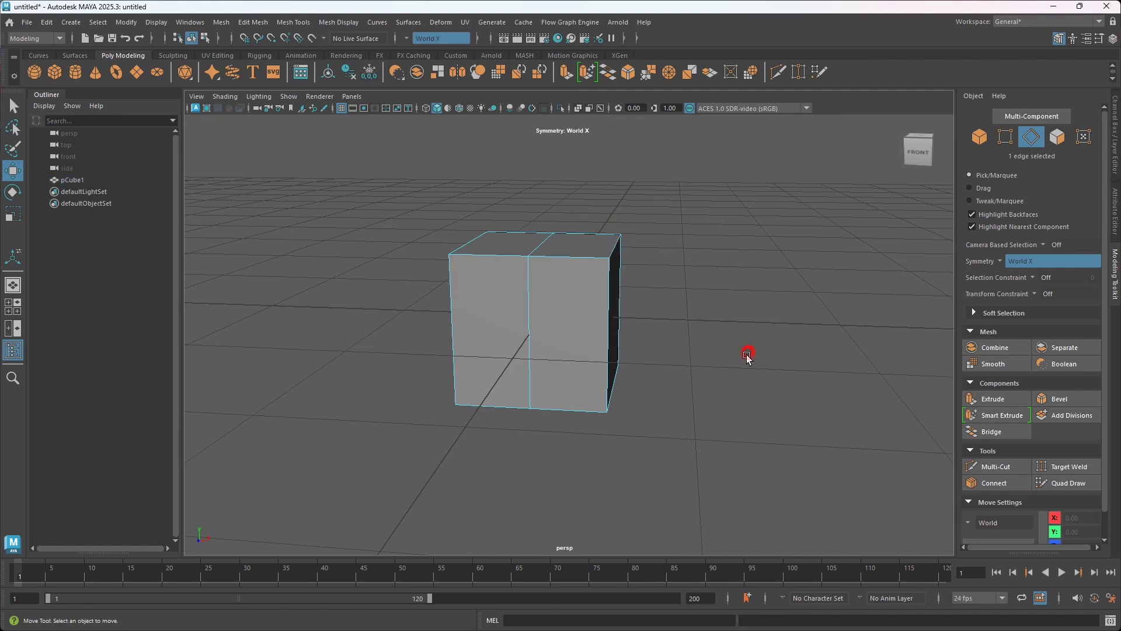
pyautogui.click(596, 263)
pyautogui.keyDown('alt'); pyautogui.moveTo(680, 328); pyautogui.dragTo(605, 370); pyautogui.keyUp('alt')
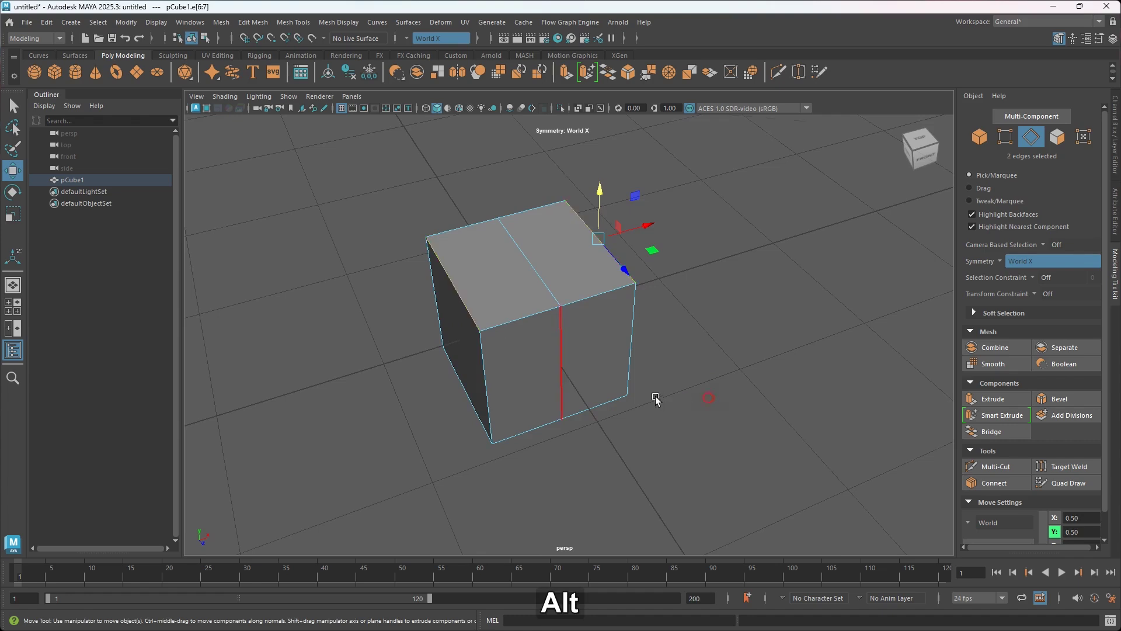
pyautogui.keyDown('alt'); pyautogui.moveTo(658, 401); pyautogui.dragTo(671, 393); pyautogui.keyUp('alt')
pyautogui.moveTo(620, 248); pyautogui.dragTo(646, 248)
pyautogui.keyDown('alt'); pyautogui.moveTo(657, 376); pyautogui.dragTo(648, 326); pyautogui.keyUp('alt')
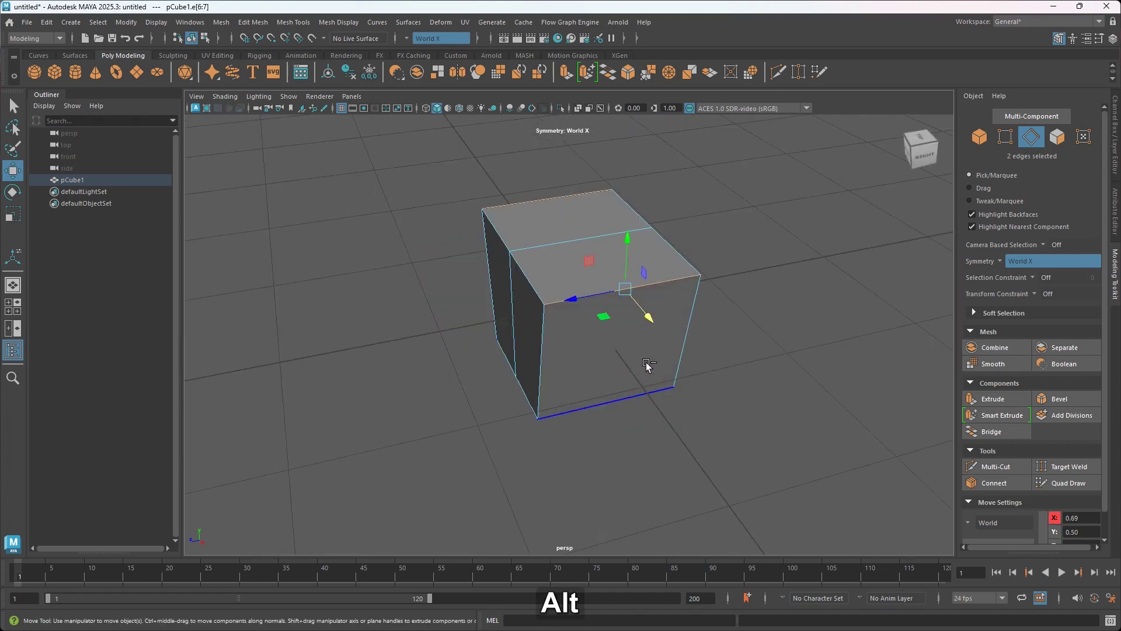
# Undo the symmetric edge move and select the cube's right side face in face mode
pyautogui.hotkey('ctrl', 'z')
pyautogui.keyDown('alt'); pyautogui.moveTo(722, 377); pyautogui.dragTo(628, 344); pyautogui.keyUp('alt')
pyautogui.moveTo(628, 298); pyautogui.dragTo(633, 337, button='right')
pyautogui.click(628, 326)
pyautogui.keyDown('alt'); pyautogui.moveTo(628, 326); pyautogui.dragTo(671, 418); pyautogui.keyUp('alt')
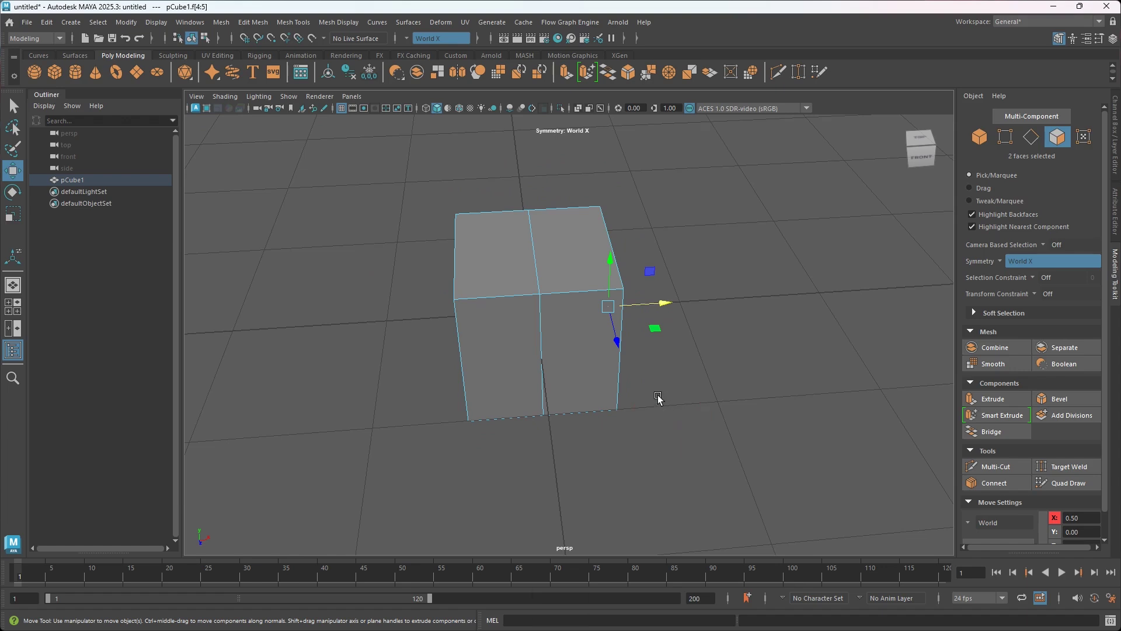
# Extrude the cube's mirrored side faces outward with a Local Translate Z of 0.772 and clear the selection
pyautogui.hotkey('ctrl', 'e')
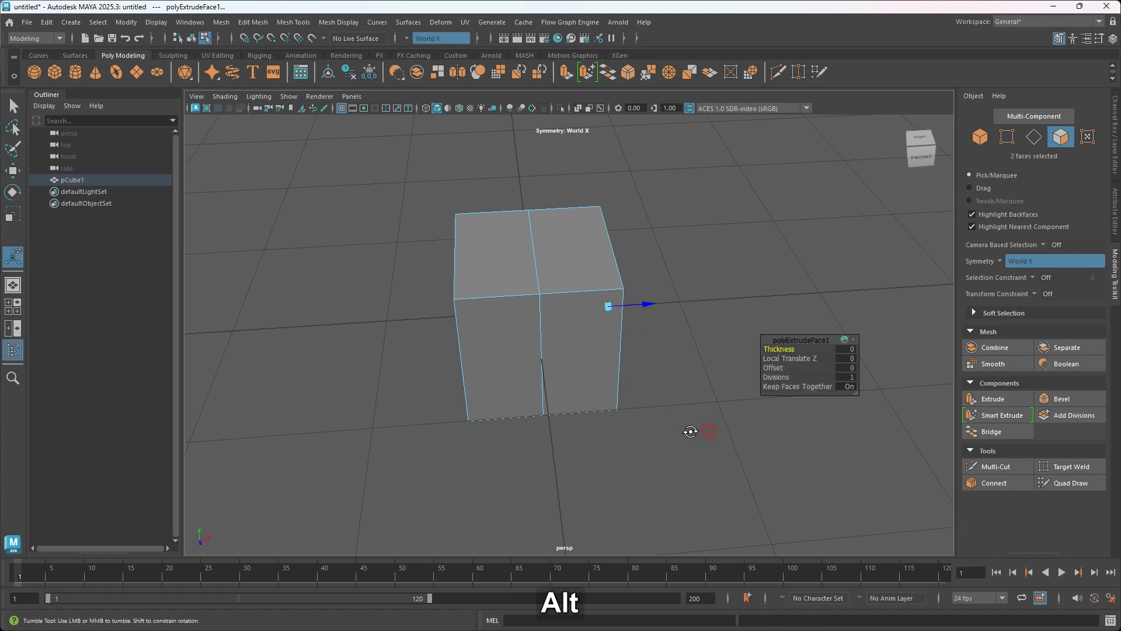
pyautogui.keyDown('alt'); pyautogui.moveTo(690, 431); pyautogui.dragTo(681, 430); pyautogui.keyUp('alt')
pyautogui.moveTo(657, 320); pyautogui.dragTo(604, 370)
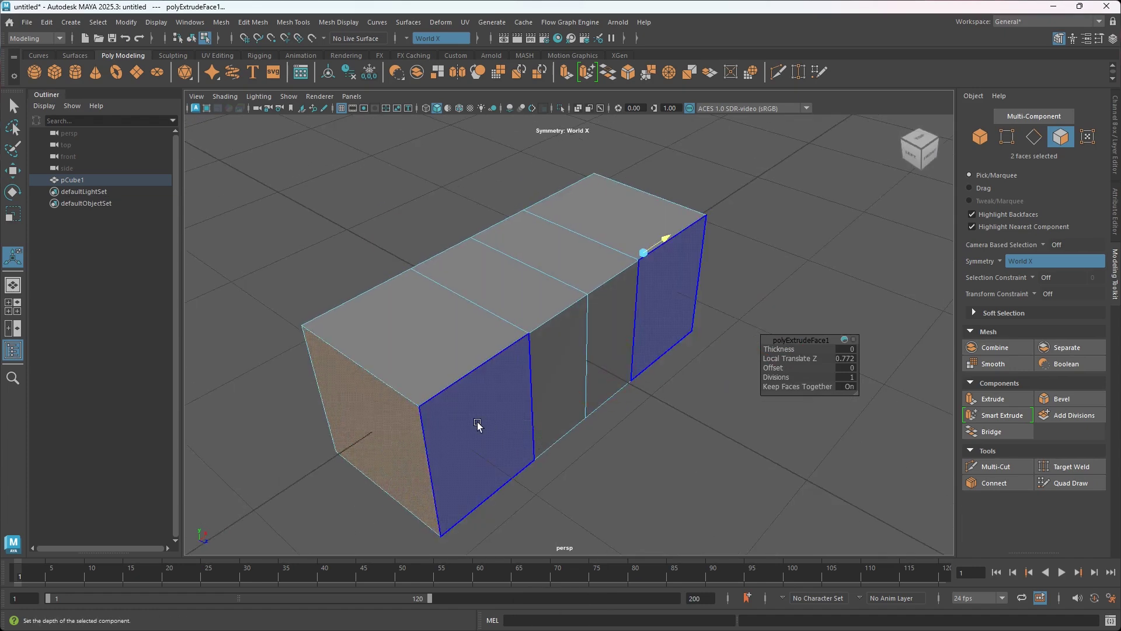
pyautogui.click(721, 430)
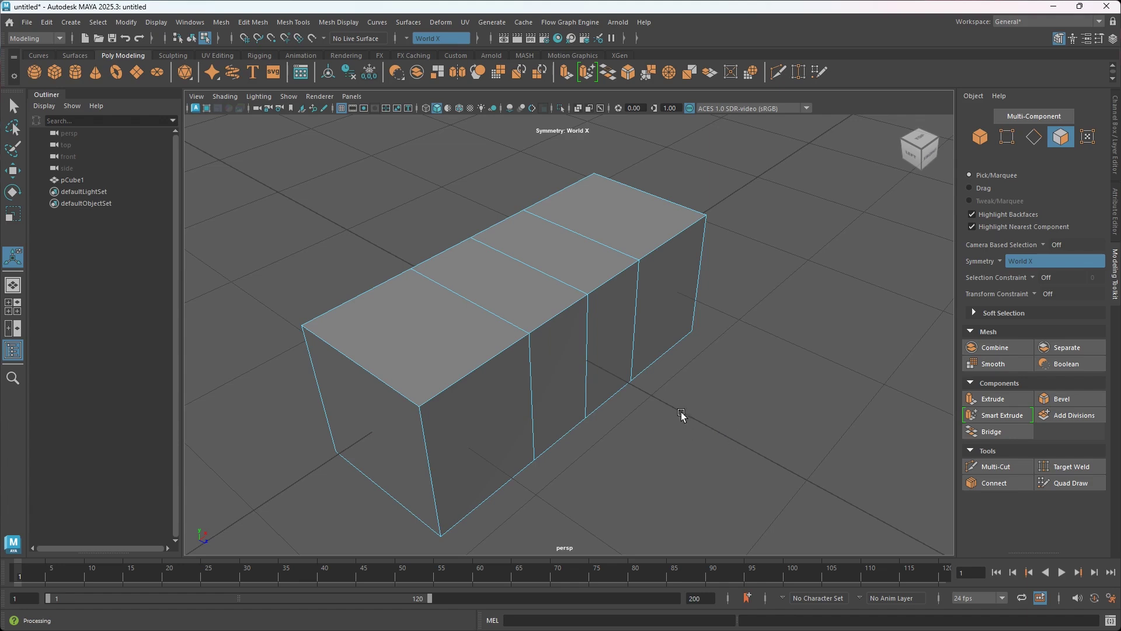
# Set Symmetry to World Z and select an inner front face together with its mirrored back face
pyautogui.click(406, 38)
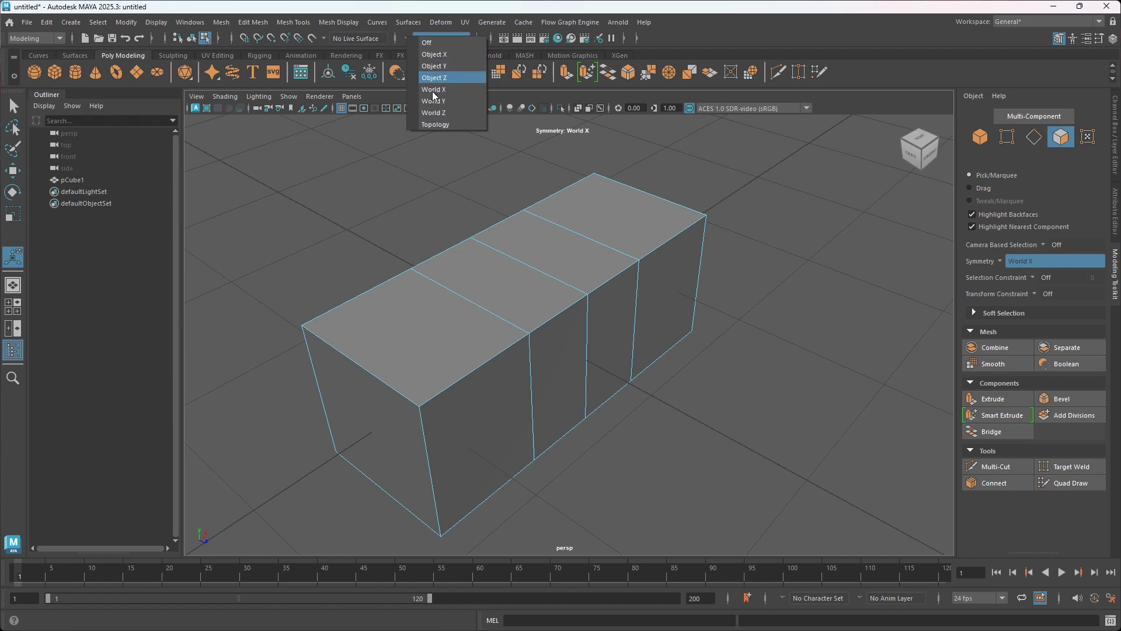
pyautogui.click(442, 113)
pyautogui.click(580, 393)
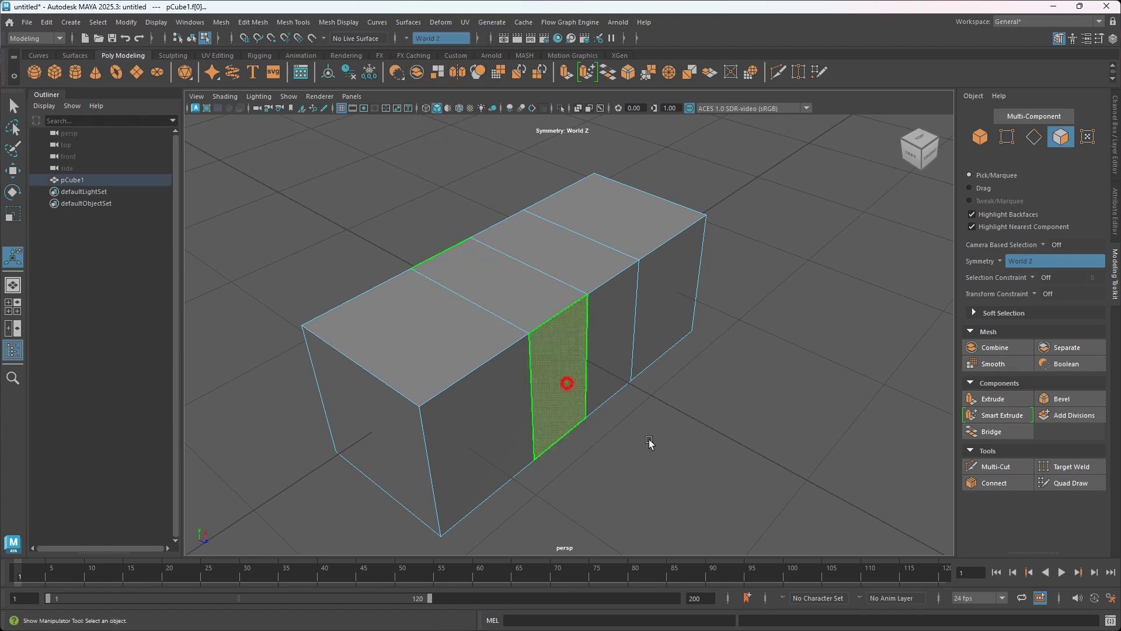
pyautogui.moveTo(534, 472)
pyautogui.keyDown('alt'); pyautogui.mouseDown()
pyautogui.moveTo(648, 461)
pyautogui.moveTo(525, 468)
pyautogui.mouseUp(); pyautogui.keyUp('alt')
pyautogui.keyDown('alt'); pyautogui.moveTo(520, 375); pyautogui.dragTo(600, 358); pyautogui.keyUp('alt')
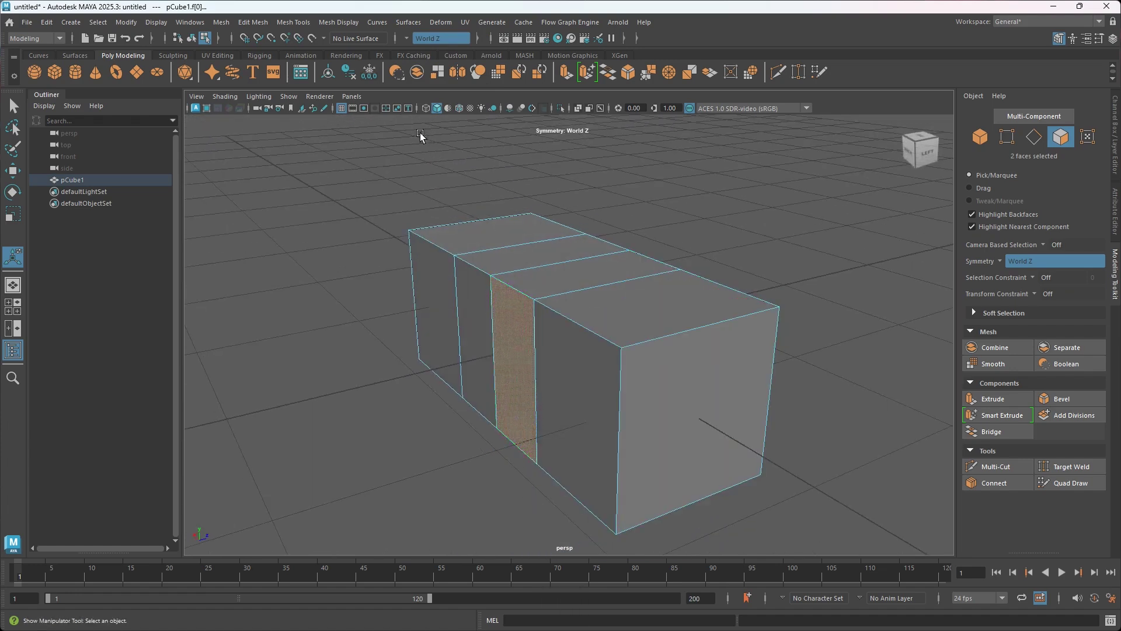
# Set Symmetry to World Y and select an inner top face together with its mirrored bottom face
pyautogui.click(405, 34)
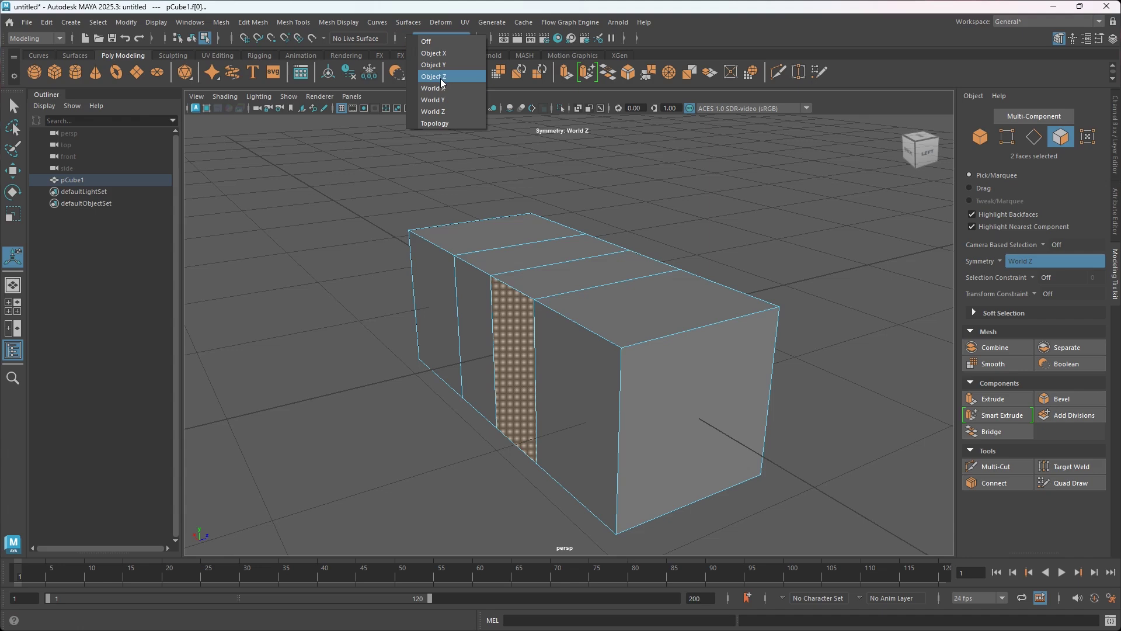
pyautogui.click(441, 99)
pyautogui.keyDown('alt'); pyautogui.moveTo(663, 305); pyautogui.dragTo(543, 287); pyautogui.keyUp('alt')
pyautogui.click(544, 288)
pyautogui.keyDown('alt'); pyautogui.moveTo(614, 391); pyautogui.dragTo(585, 355); pyautogui.keyUp('alt')
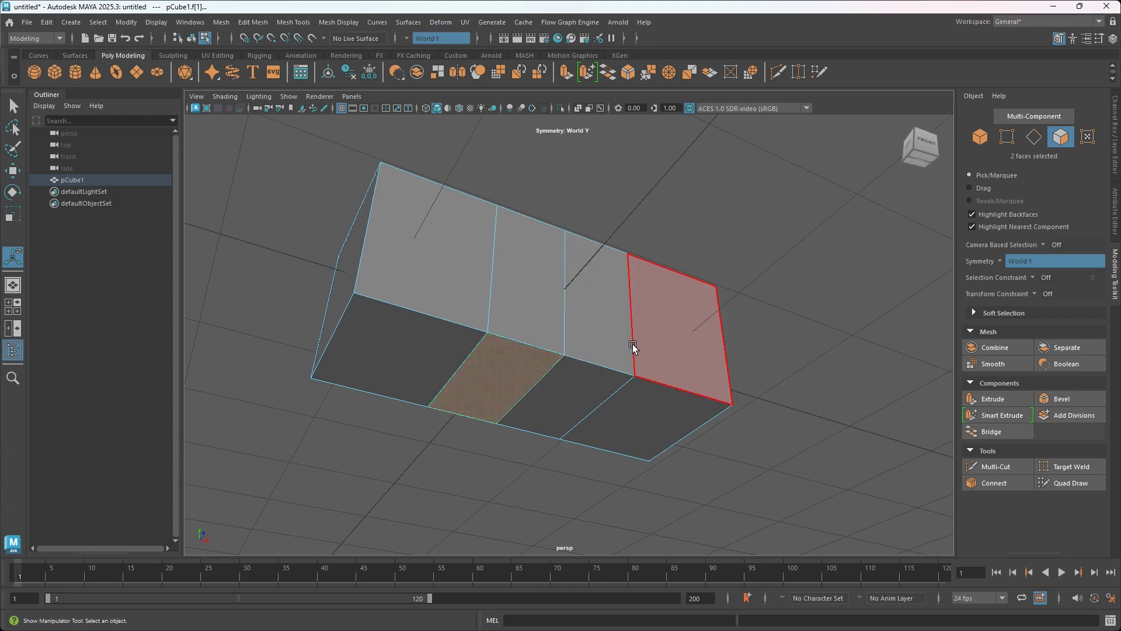
pyautogui.keyDown('alt'); pyautogui.moveTo(626, 310); pyautogui.dragTo(576, 366); pyautogui.keyUp('alt')
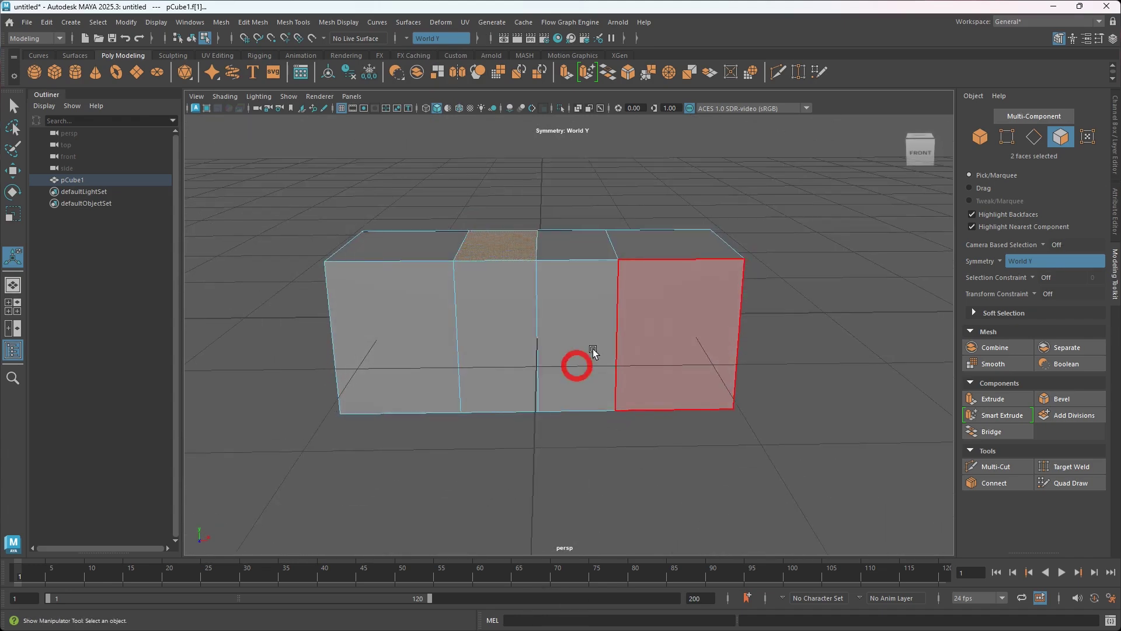
pyautogui.keyDown('alt'); pyautogui.moveTo(593, 342); pyautogui.dragTo(580, 358, button='middle'); pyautogui.keyUp('alt')
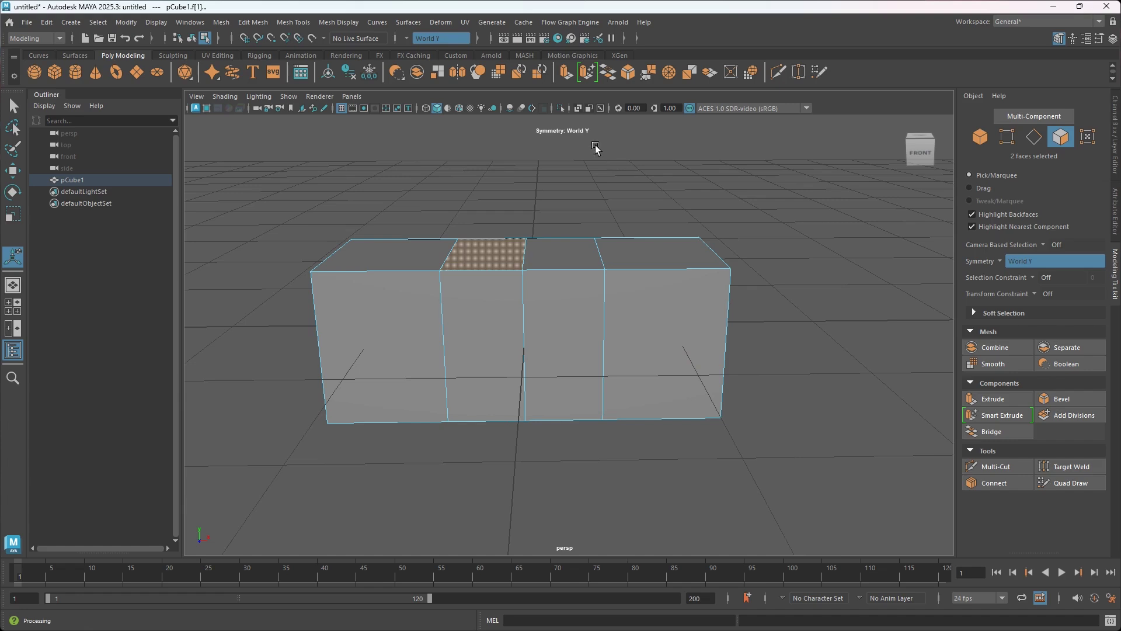
# Delete the extruded cube in object mode and create a new polygon cube with the Move tool active
pyautogui.rightClick(757, 198)
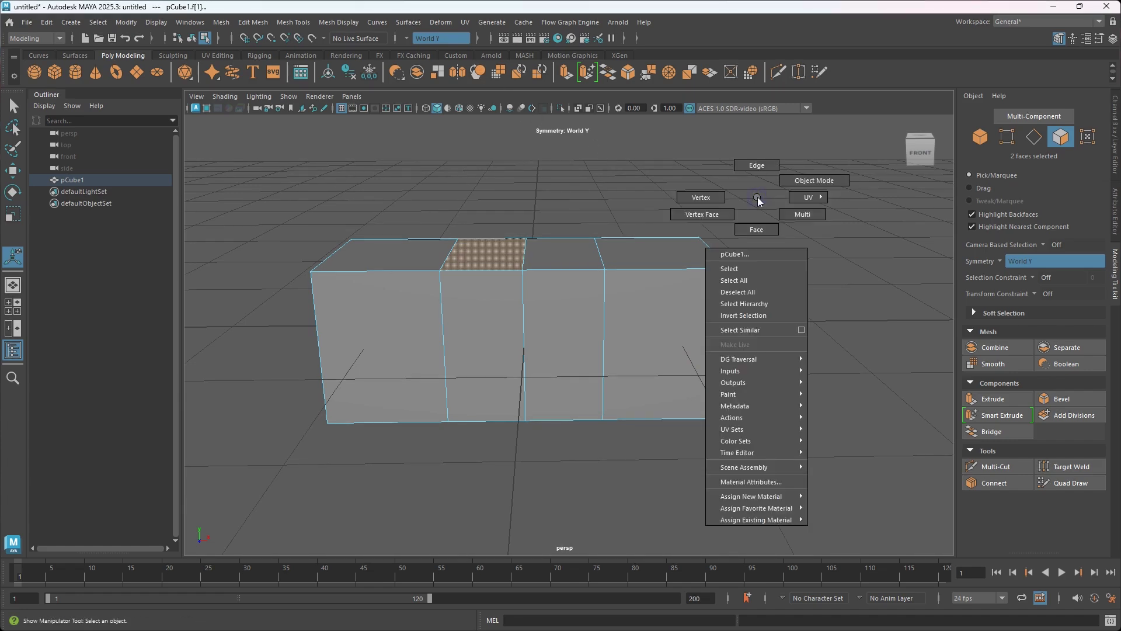
pyautogui.click(794, 176)
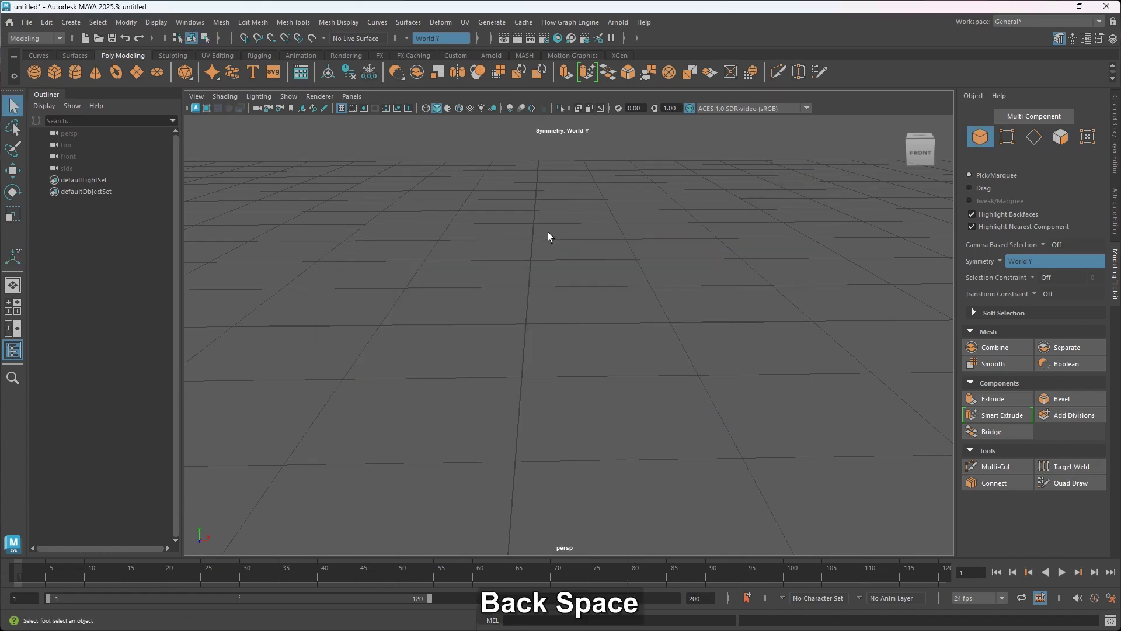
pyautogui.keyDown('shift'); pyautogui.moveTo(540, 286); pyautogui.dragTo(542, 318, button='right'); pyautogui.keyUp('shift')
pyautogui.press('w')
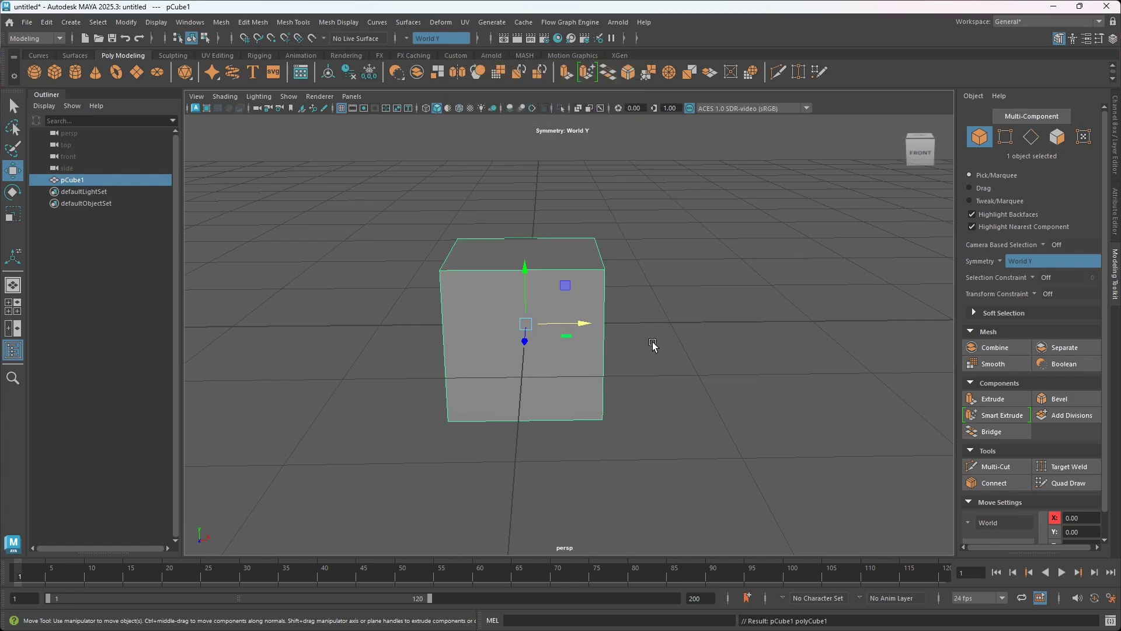
# Move the new cube along X to 1.19 and reset its Translate X to 0
pyautogui.keyDown('alt'); pyautogui.moveTo(635, 325); pyautogui.dragTo(575, 375); pyautogui.keyUp('alt')
pyautogui.keyDown('alt'); pyautogui.moveTo(583, 313); pyautogui.dragTo(588, 405); pyautogui.keyUp('alt')
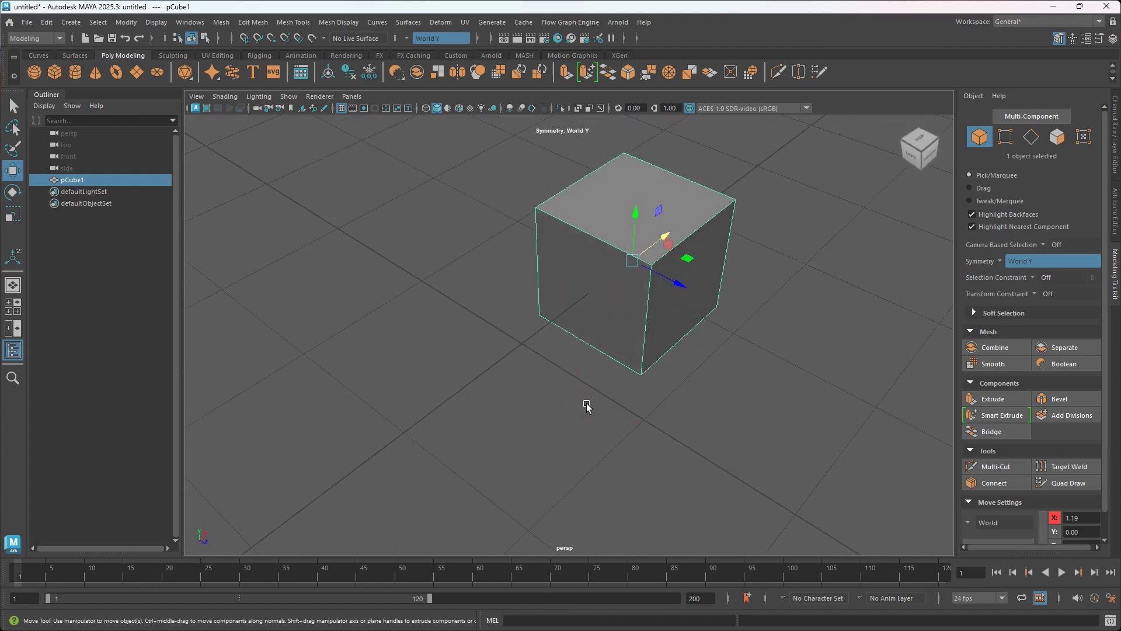
pyautogui.click(1115, 129)
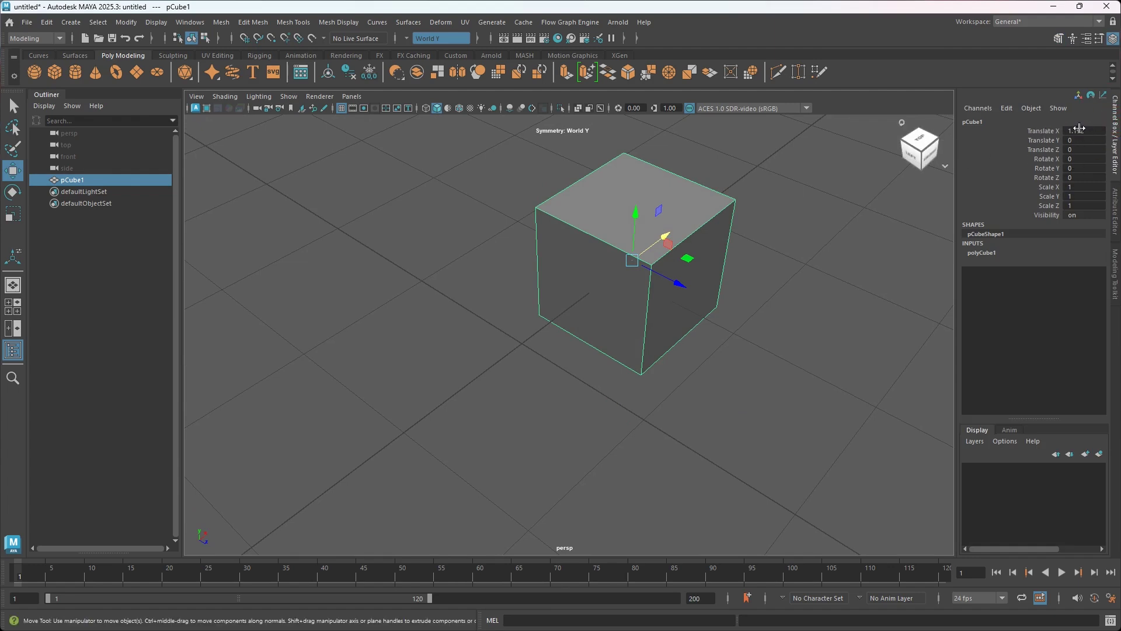
pyautogui.click(1083, 130)
pyautogui.write('0')
pyautogui.press('Return')
# Move the cube off the world origin to Translate X 2.453, Y 0.439 and Z -0.065
pyautogui.keyDown('alt'); pyautogui.moveTo(642, 277); pyautogui.dragTo(560, 395); pyautogui.keyUp('alt')
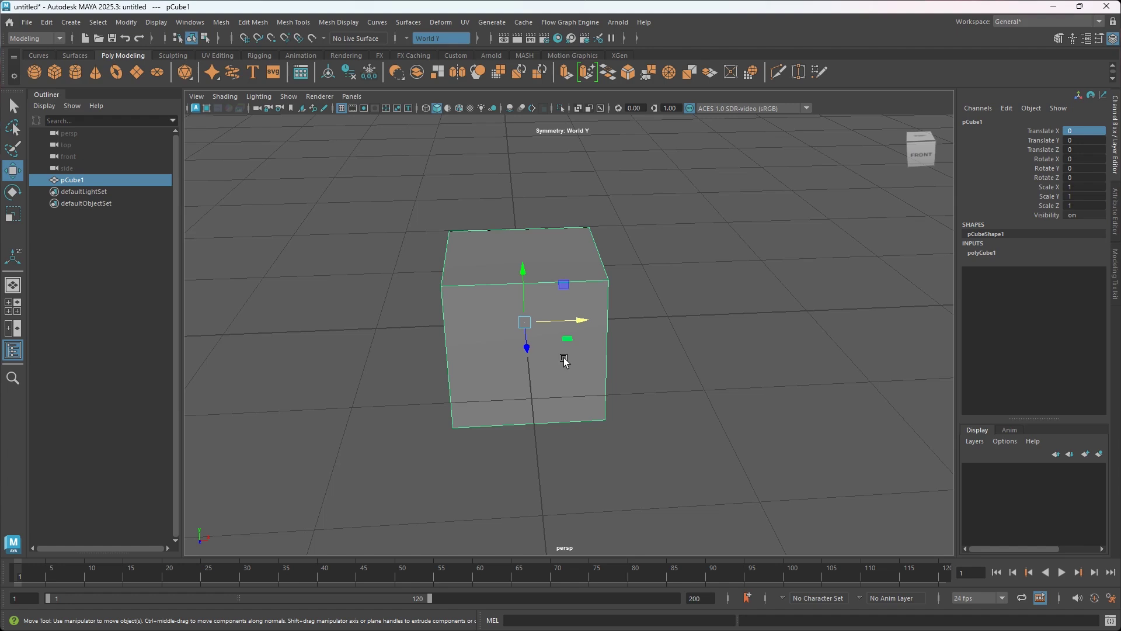
pyautogui.moveTo(582, 320); pyautogui.dragTo(795, 295)
pyautogui.keyDown('alt'); pyautogui.moveTo(771, 331); pyautogui.dragTo(558, 340, button='middle'); pyautogui.keyUp('alt')
pyautogui.keyDown('alt'); pyautogui.moveTo(558, 331); pyautogui.dragTo(618, 214); pyautogui.keyUp('alt')
pyautogui.keyDown('alt'); pyautogui.moveTo(670, 400); pyautogui.dragTo(651, 357); pyautogui.keyUp('alt')
pyautogui.keyDown('alt'); pyautogui.moveTo(652, 356); pyautogui.dragTo(638, 375, button='middle'); pyautogui.keyUp('alt')
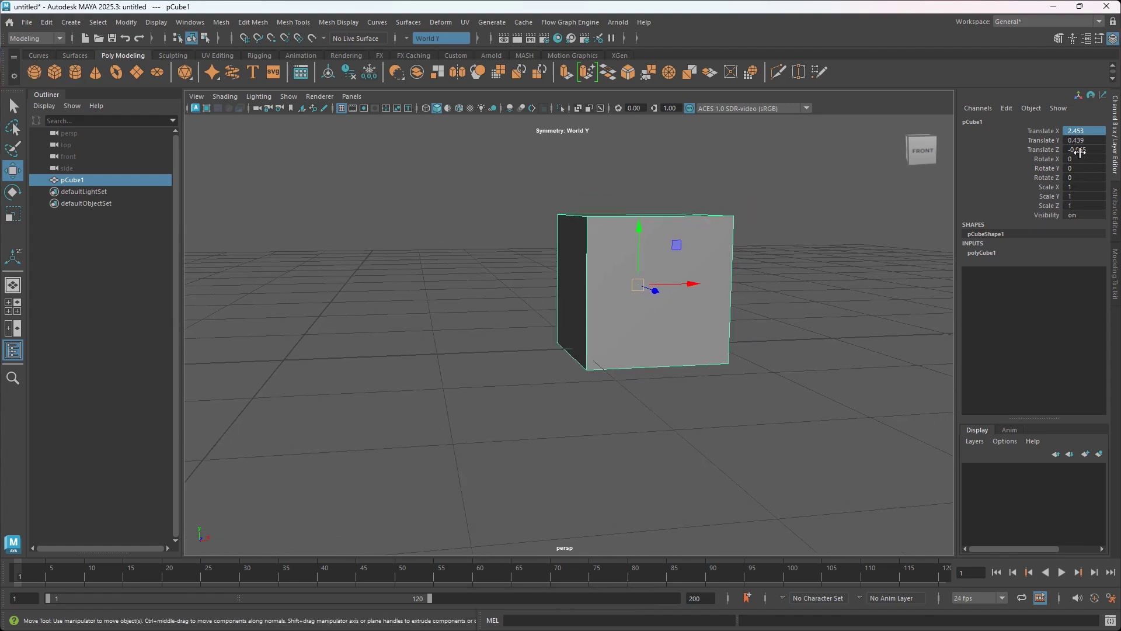
pyautogui.keyDown('alt'); pyautogui.moveTo(681, 388); pyautogui.dragTo(673, 403); pyautogui.keyUp('alt')
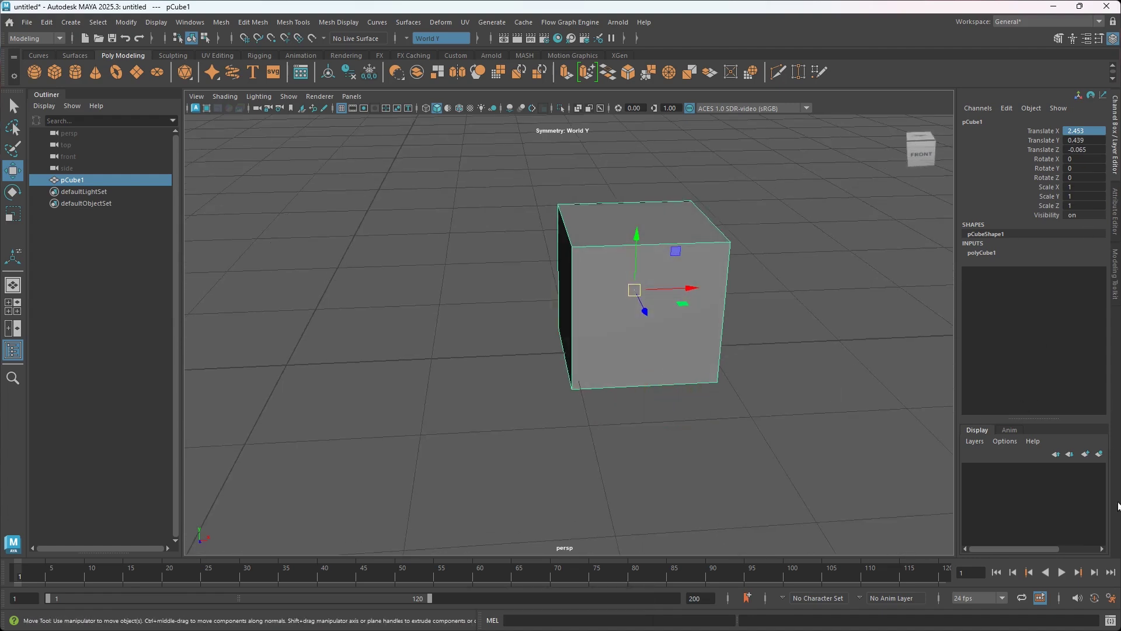
# Undo a misplaced Multi-Cut loop and insert a centred vertical edge loop through the cube's front and top faces
pyautogui.click(1112, 297)
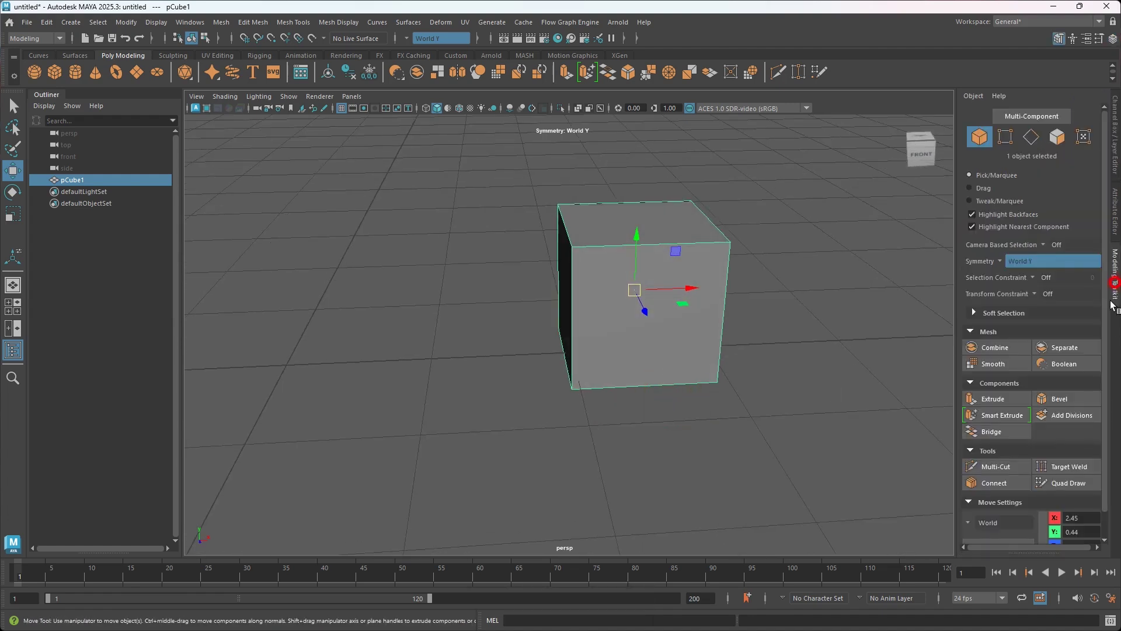
pyautogui.click(985, 470)
pyautogui.keyDown('alt'); pyautogui.moveTo(651, 383); pyautogui.dragTo(555, 348); pyautogui.keyUp('alt')
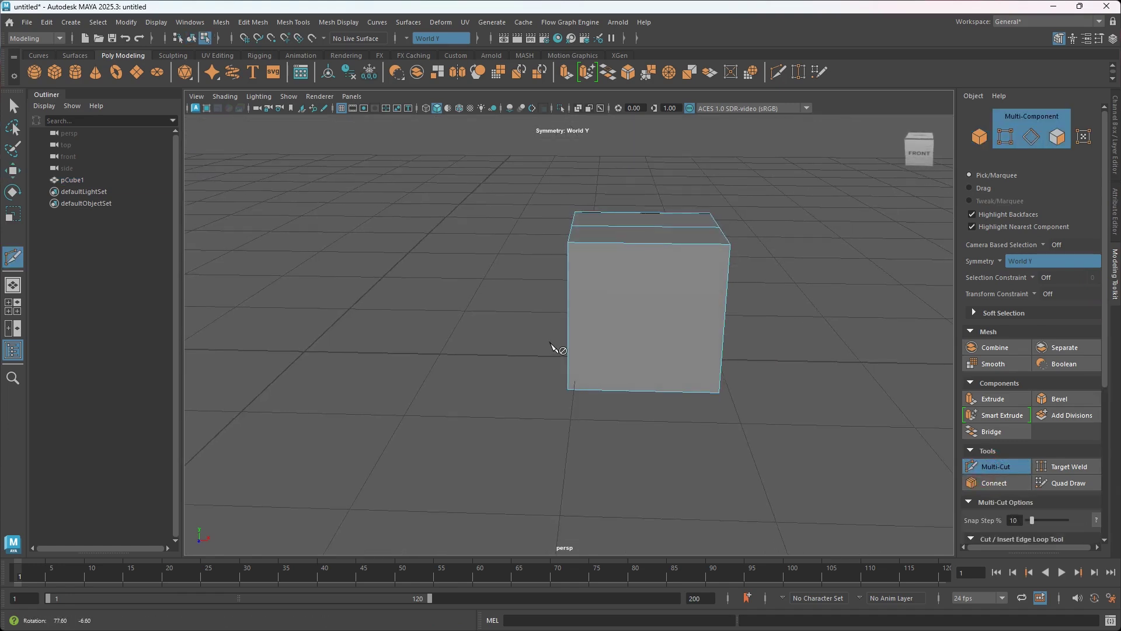
pyautogui.hotkey('ctrl', 'z')
pyautogui.keyDown('ctrl'); pyautogui.middleClick(641, 303); pyautogui.keyUp('ctrl')
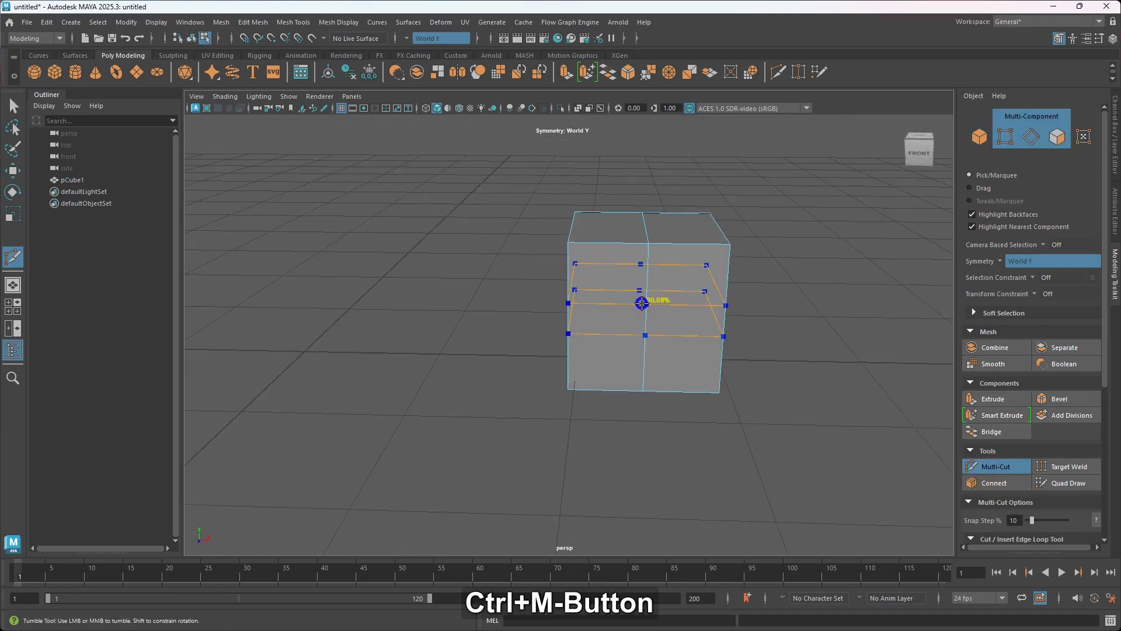
pyautogui.keyDown('alt'); pyautogui.moveTo(638, 370); pyautogui.dragTo(624, 383); pyautogui.keyUp('alt')
pyautogui.keyDown('alt'); pyautogui.moveTo(623, 383); pyautogui.dragTo(646, 374, button='middle'); pyautogui.keyUp('alt')
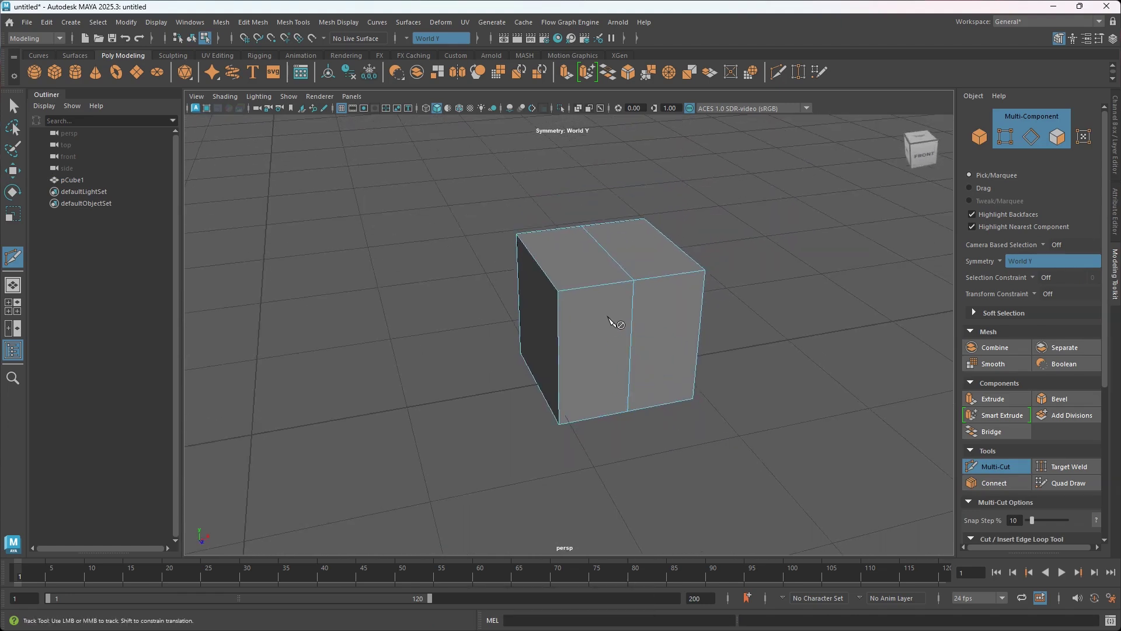
# Select the cube's top left edge in edge mode with the Move tool and set Symmetry to Object X
pyautogui.press('w')
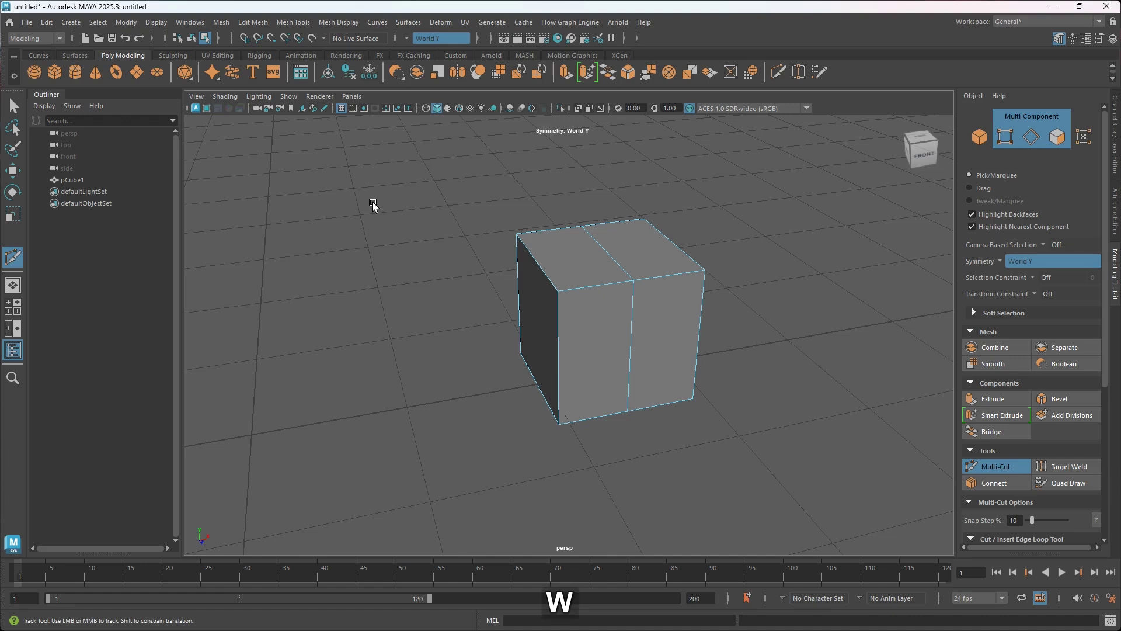
pyautogui.click(534, 259)
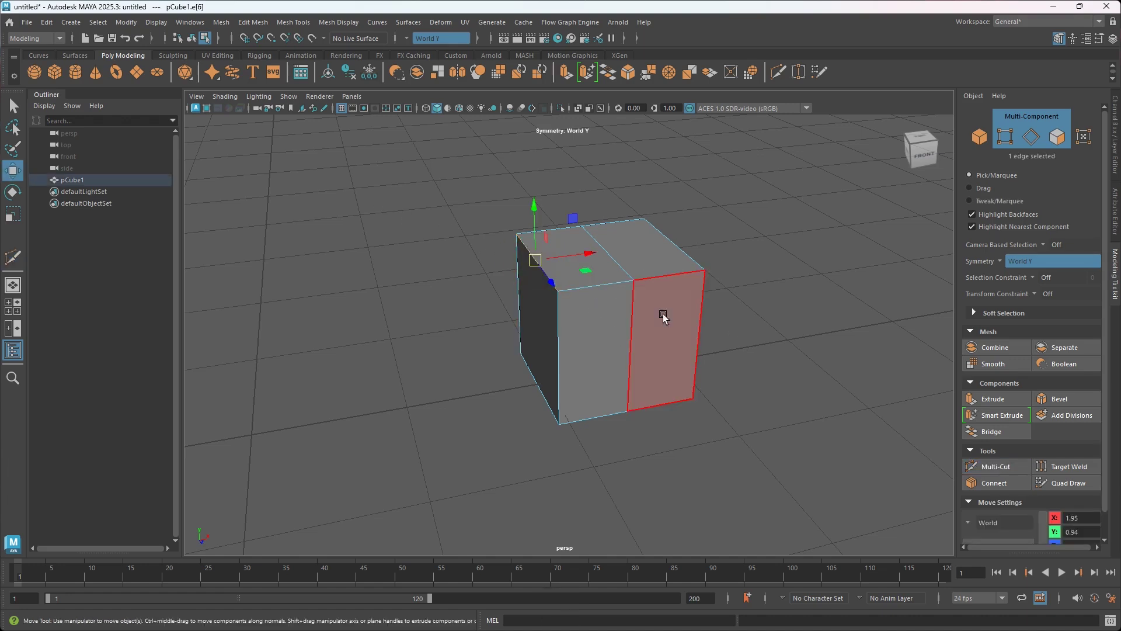
pyautogui.click(784, 270)
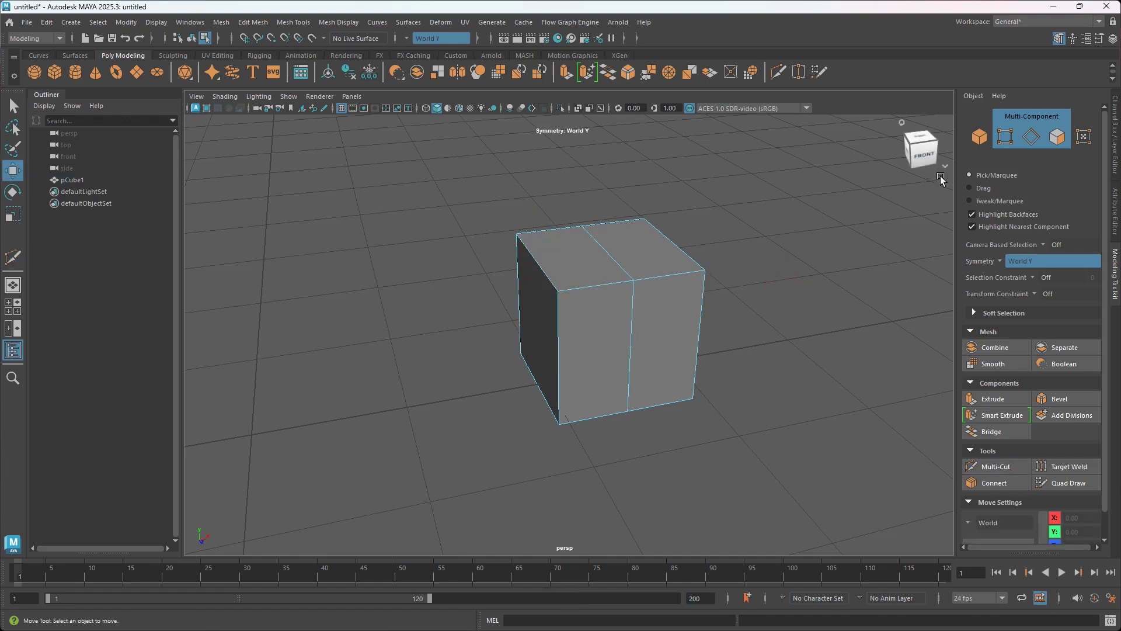
pyautogui.click(1030, 136)
pyautogui.click(549, 274)
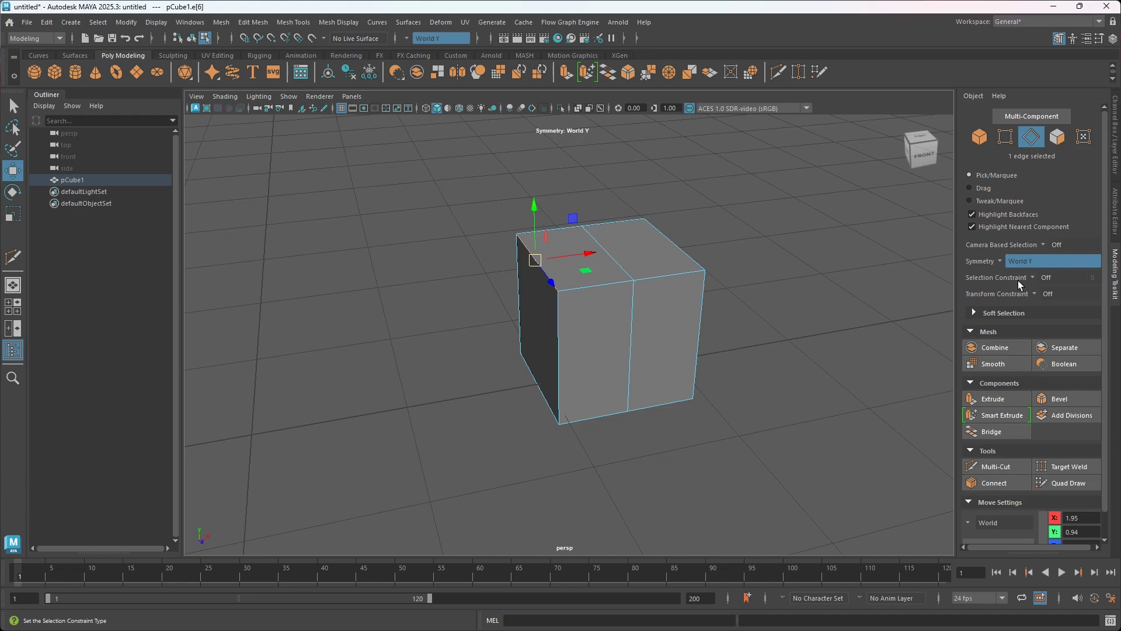
pyautogui.click(999, 260)
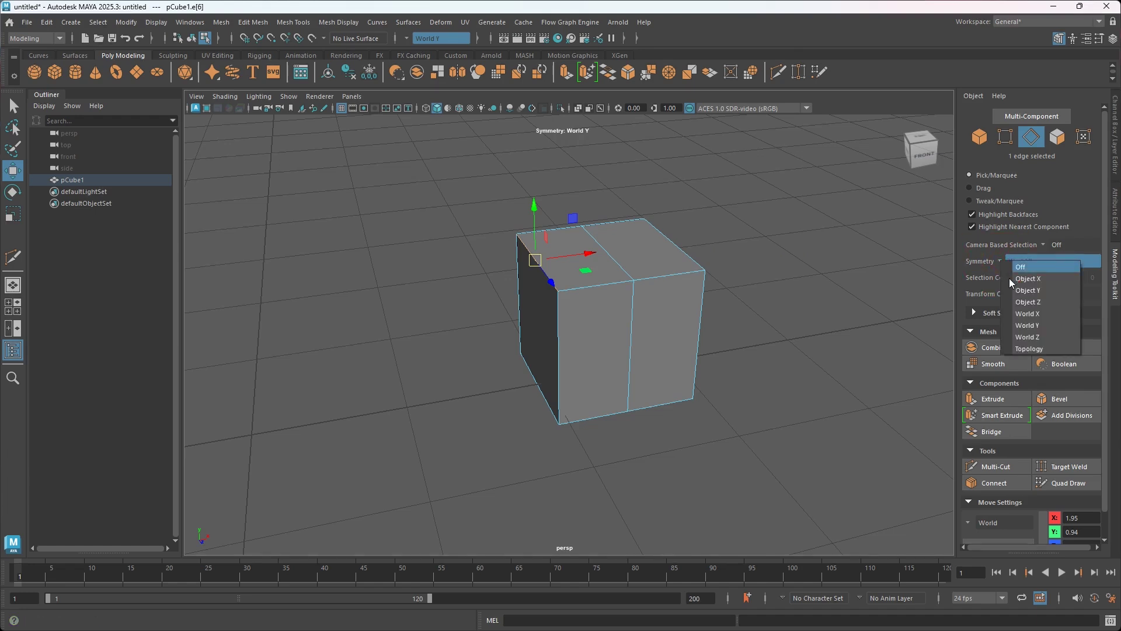
pyautogui.click(1026, 278)
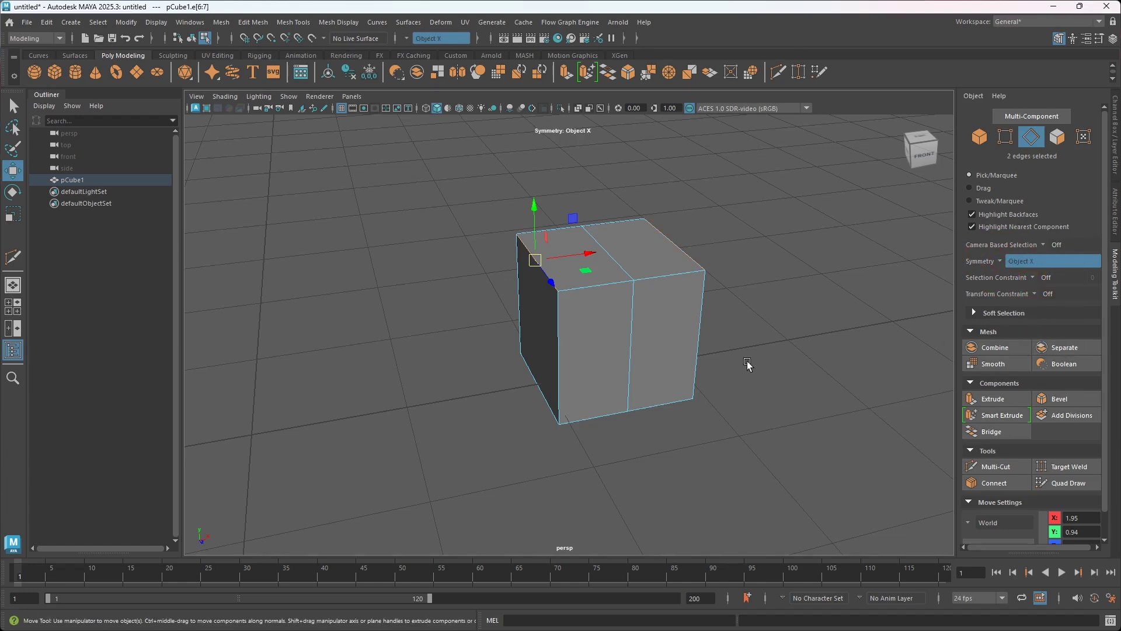
# Move the cube's top left edge outward along X with Object X symmetry and clear the selection
pyautogui.keyDown('alt'); pyautogui.moveTo(691, 371); pyautogui.dragTo(638, 364); pyautogui.keyUp('alt')
pyautogui.keyDown('alt'); pyautogui.scroll(-1, 639, 364); pyautogui.keyUp('alt')
pyautogui.keyDown('alt'); pyautogui.moveTo(639, 362); pyautogui.dragTo(630, 362, button='middle'); pyautogui.keyUp('alt')
pyautogui.scroll(1, 630, 360)
pyautogui.moveTo(603, 276); pyautogui.dragTo(573, 270)
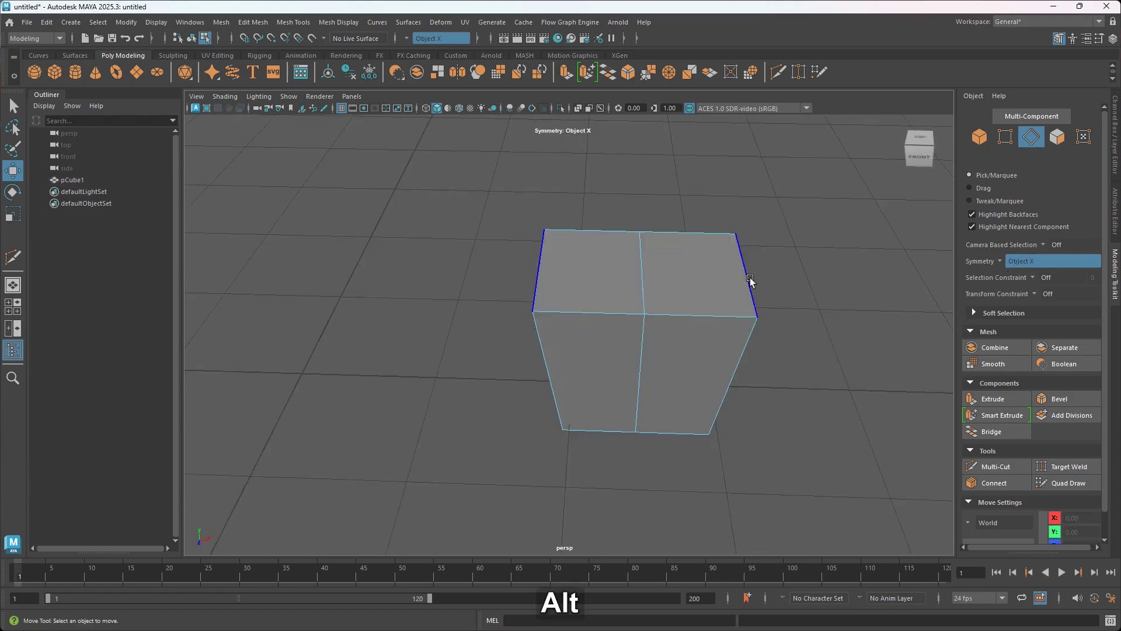
# Select the cube's top right edge with symmetry and move it outward along X to 3.38
pyautogui.click(751, 283)
pyautogui.keyDown('alt'); pyautogui.moveTo(703, 314); pyautogui.dragTo(613, 292); pyautogui.keyUp('alt')
pyautogui.moveTo(727, 327); pyautogui.dragTo(745, 420)
pyautogui.click(749, 374)
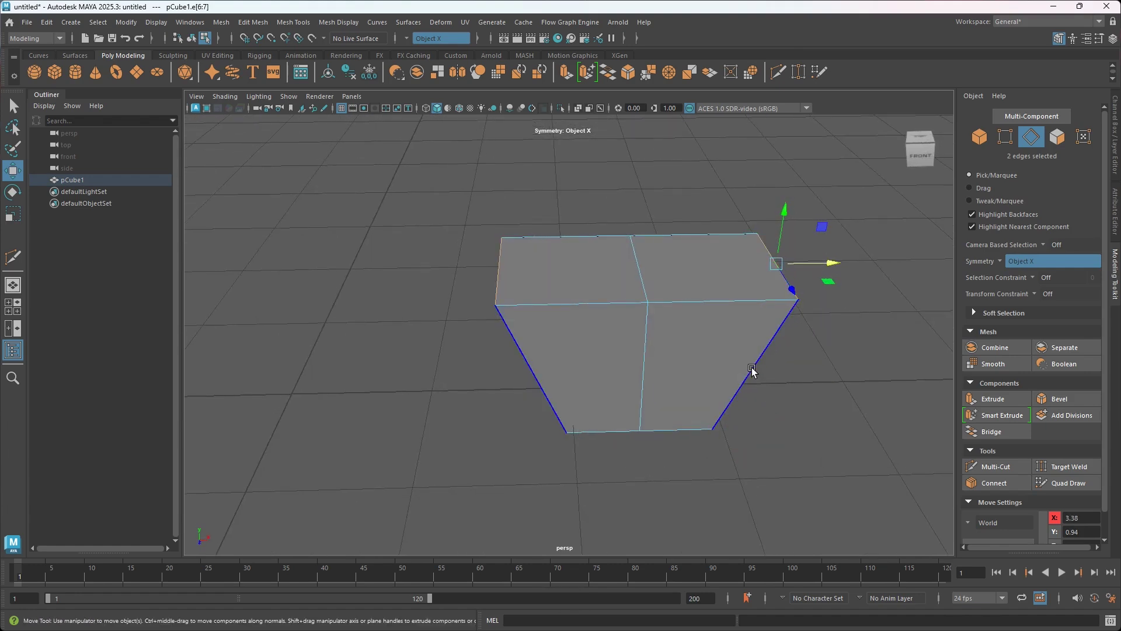